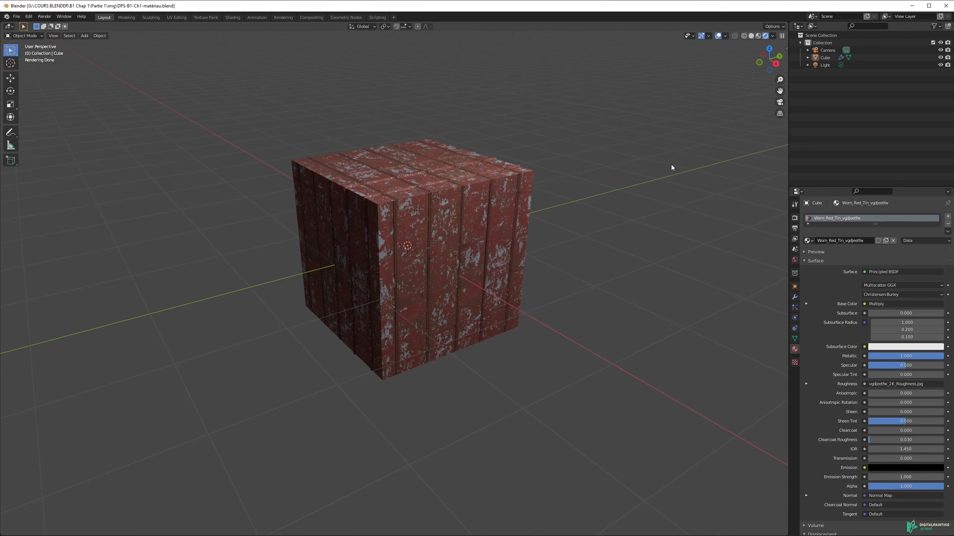
{"action": "middle_click_drag", "start_coordinate": [499, 181], "coordinate": [416, 233]}
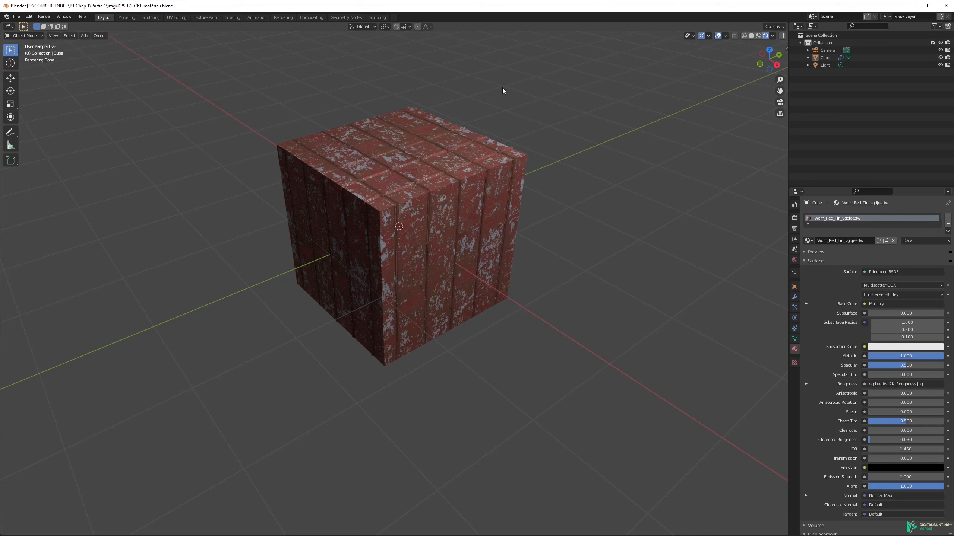
{"action": "left_click", "coordinate": [359, 128]}
{"action": "left_click", "coordinate": [454, 79]}
{"action": "left_click", "coordinate": [435, 159]}
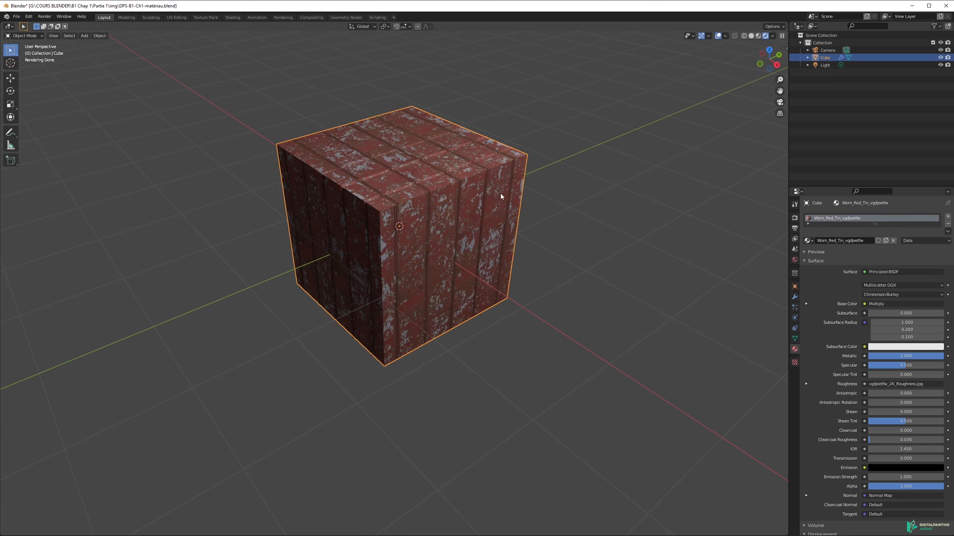
{"action": "left_click", "coordinate": [486, 96]}
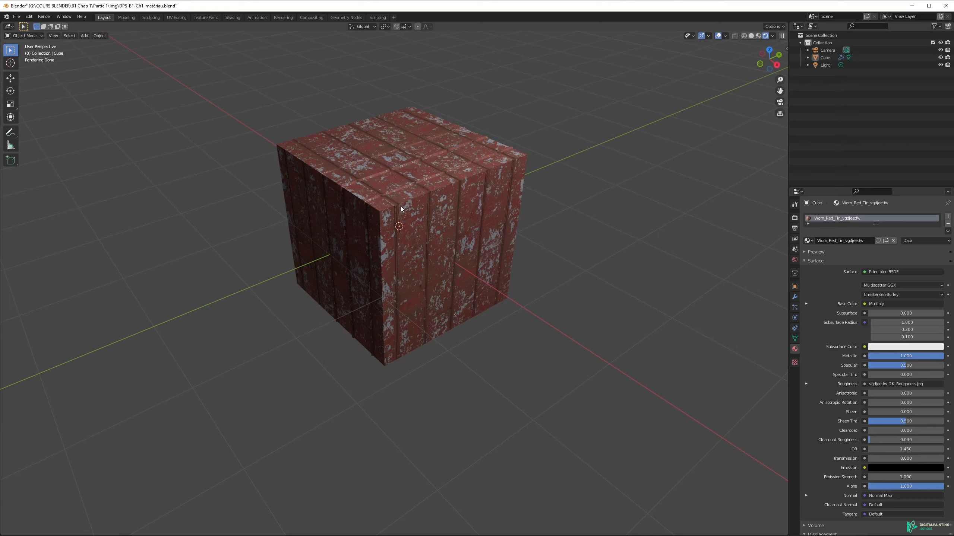
{"action": "middle_click_drag", "start_coordinate": [420, 164], "coordinate": [397, 170]}
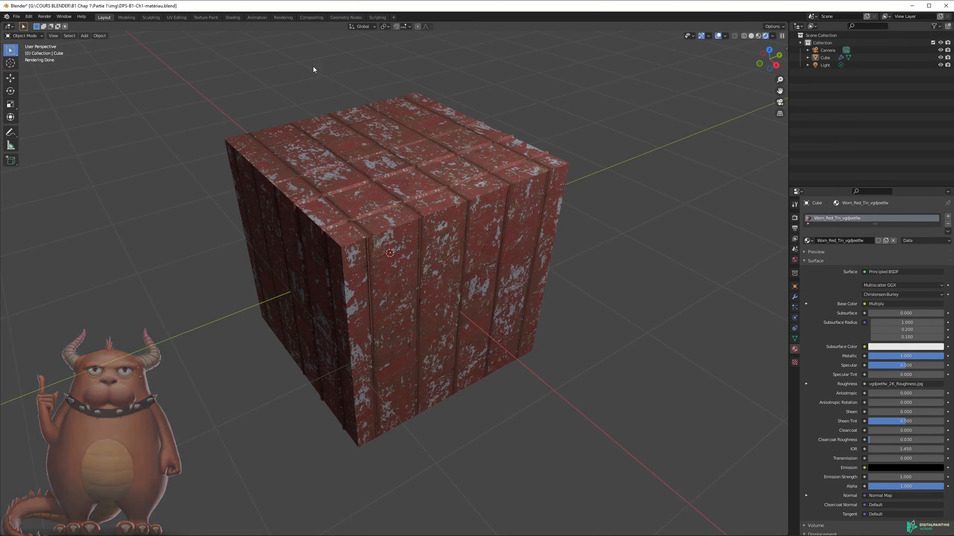
Step: Switch to the Shading workspace and look over the node graph of the worn red tin material
{"action": "left_click", "coordinate": [234, 17]}
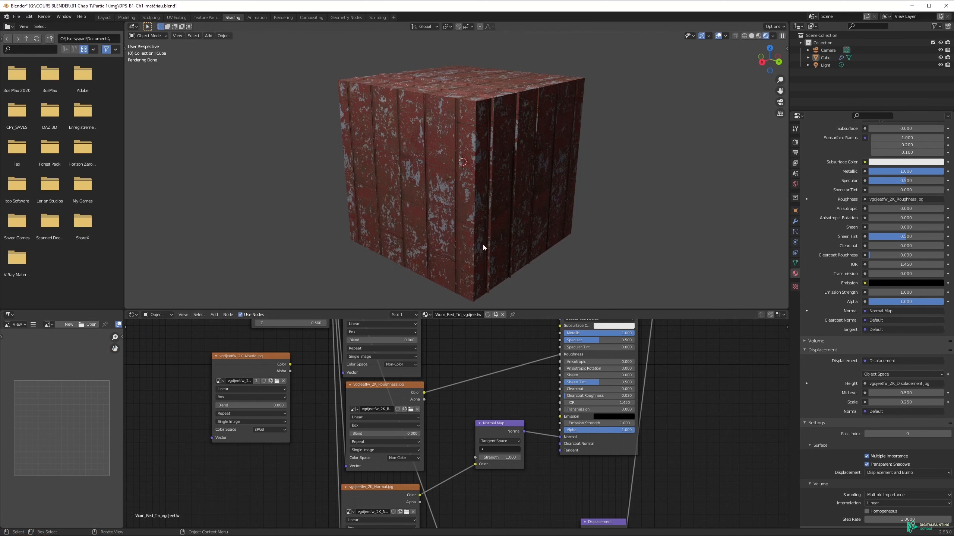
{"action": "middle_click_drag", "start_coordinate": [450, 333], "coordinate": [458, 390]}
{"action": "scroll", "coordinate": [459, 384], "scroll_direction": "down", "scroll_amount": 6}
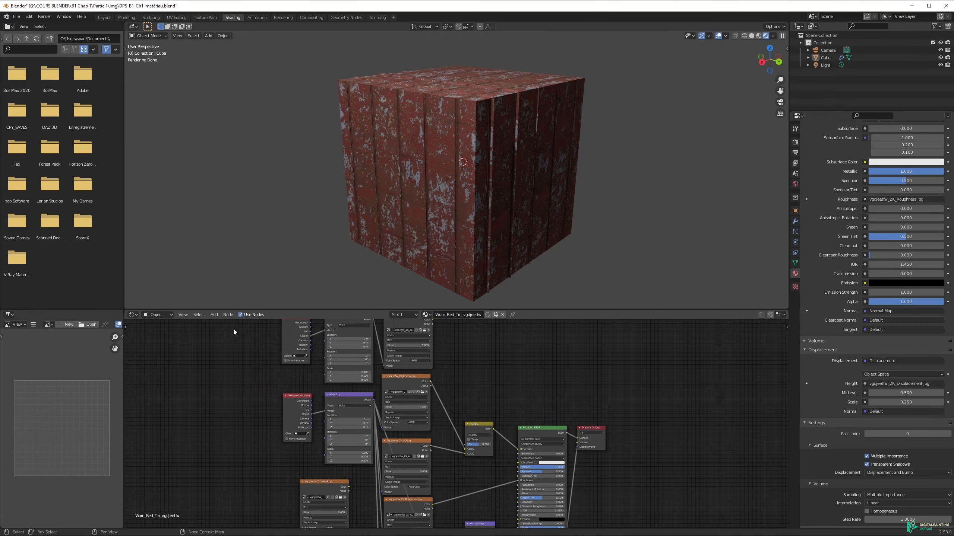
{"action": "left_click", "coordinate": [132, 314]}
{"action": "scroll", "coordinate": [480, 369], "scroll_direction": "down", "scroll_amount": 3}
{"action": "scroll", "coordinate": [432, 454], "scroll_direction": "down", "scroll_amount": 1}
{"action": "middle_click_drag", "start_coordinate": [470, 462], "coordinate": [468, 423]}
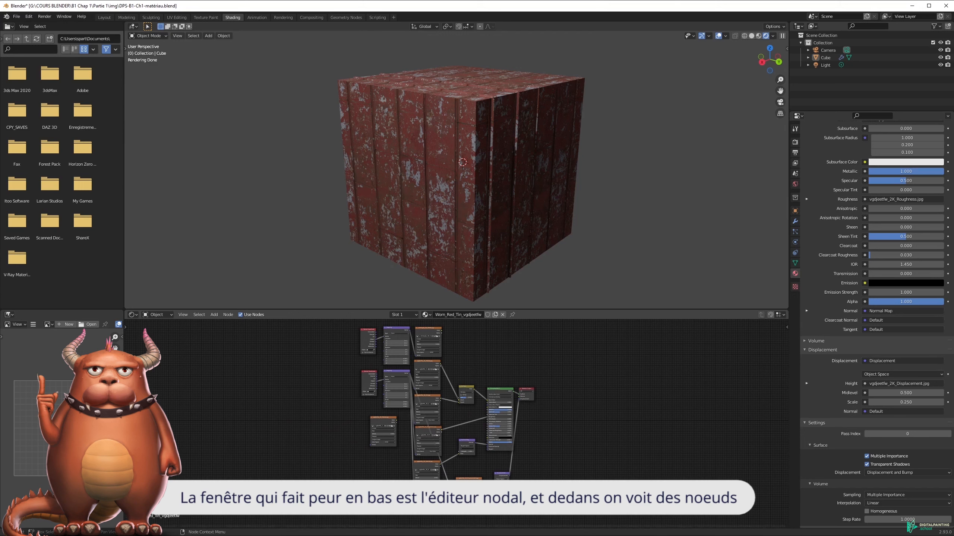
{"action": "scroll", "coordinate": [456, 432], "scroll_direction": "up", "scroll_amount": 3}
{"action": "middle_click_drag", "start_coordinate": [449, 392], "coordinate": [456, 473]}
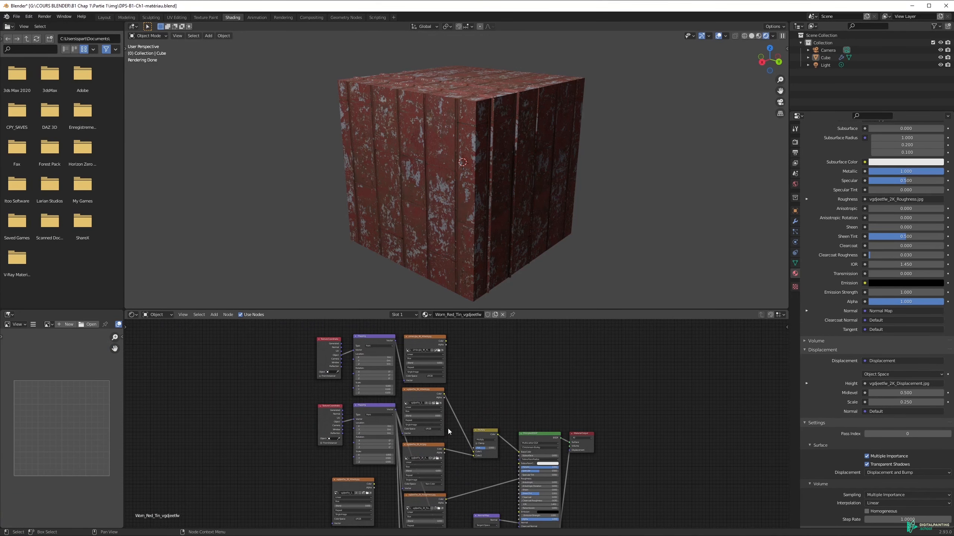
{"action": "scroll", "coordinate": [447, 429], "scroll_direction": "up", "scroll_amount": 2}
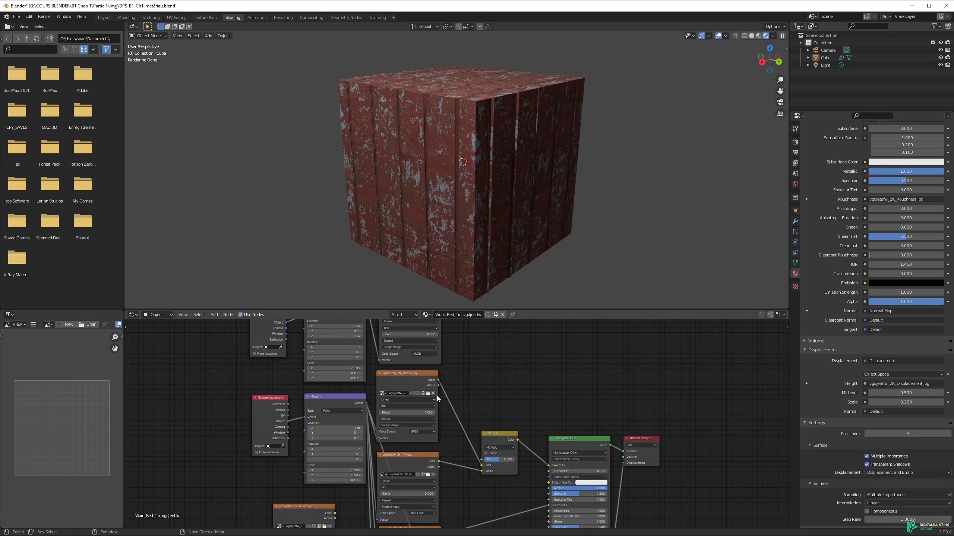
{"action": "middle_click_drag", "start_coordinate": [415, 426], "coordinate": [407, 328]}
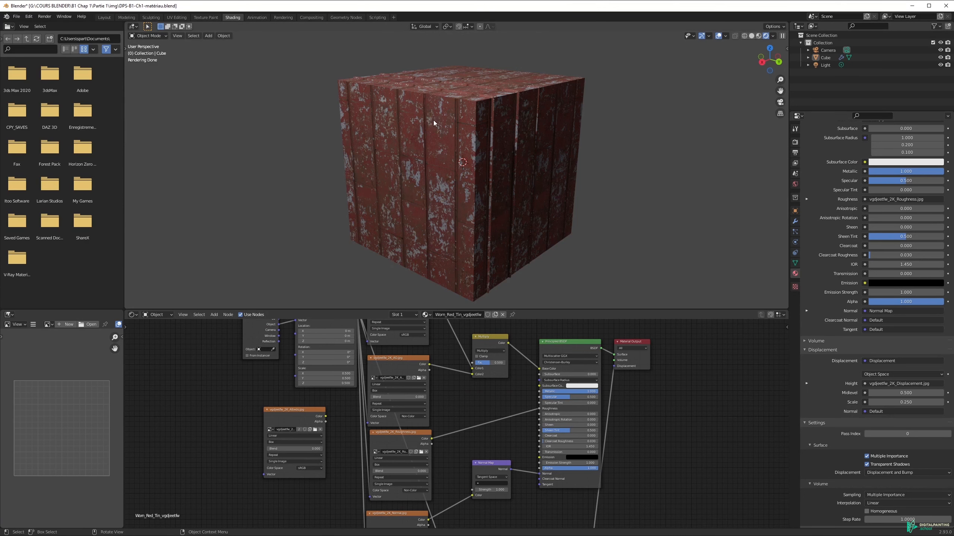
Step: Select the cube and look over the complete node network that makes up its worn red tin material
{"action": "left_click", "coordinate": [415, 88]}
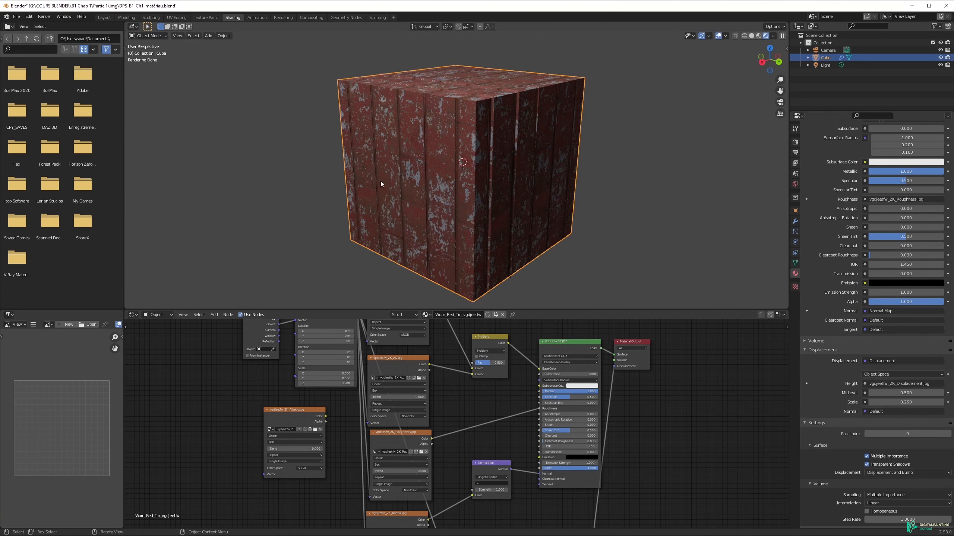
{"action": "scroll", "coordinate": [448, 379], "scroll_direction": "down", "scroll_amount": 5}
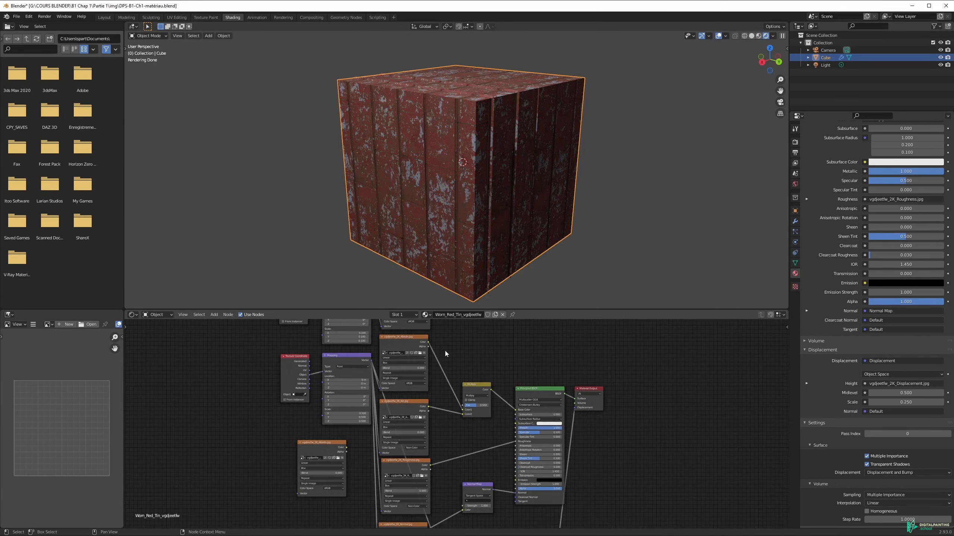
{"action": "scroll", "coordinate": [450, 348], "scroll_direction": "down", "scroll_amount": 2}
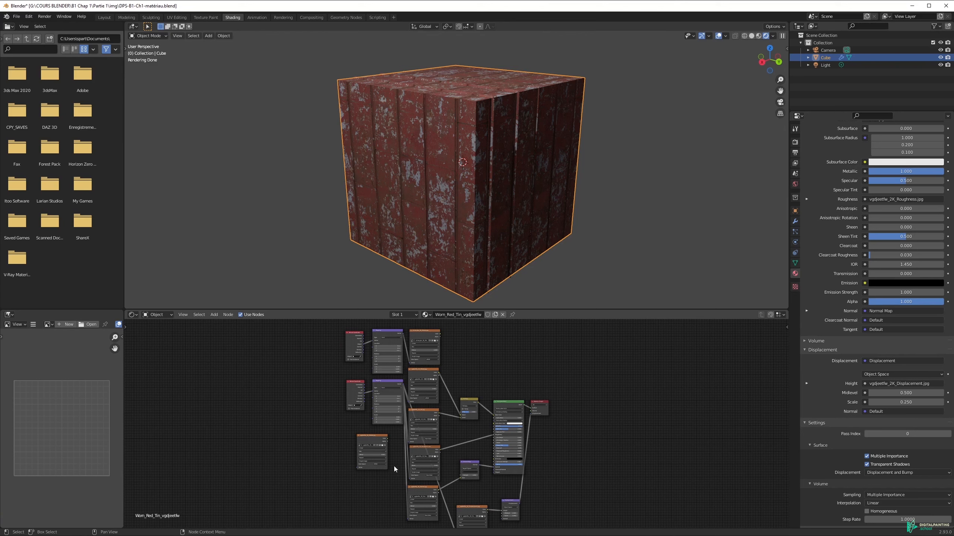
{"action": "scroll", "coordinate": [892, 332], "scroll_direction": "up", "scroll_amount": 6}
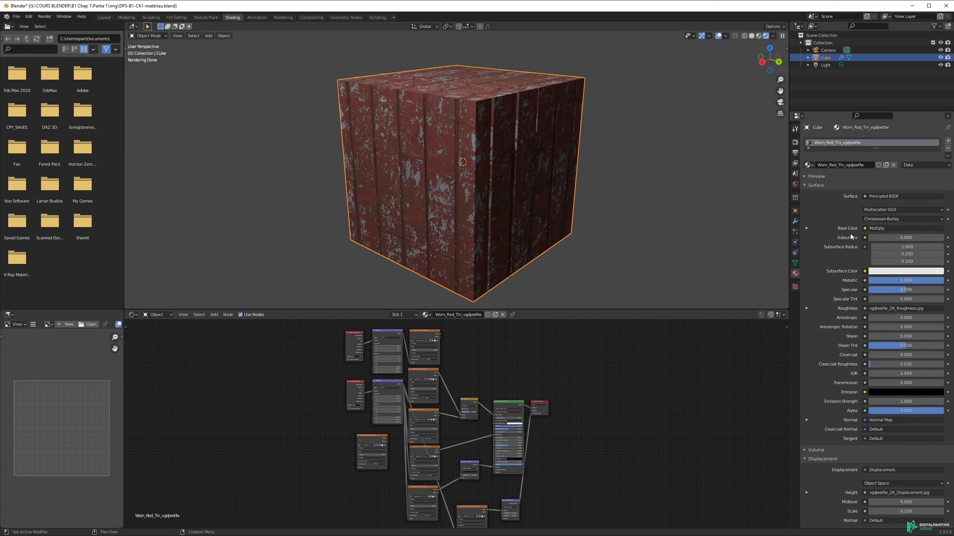
{"action": "left_click_drag", "start_coordinate": [281, 343], "coordinate": [550, 525]}
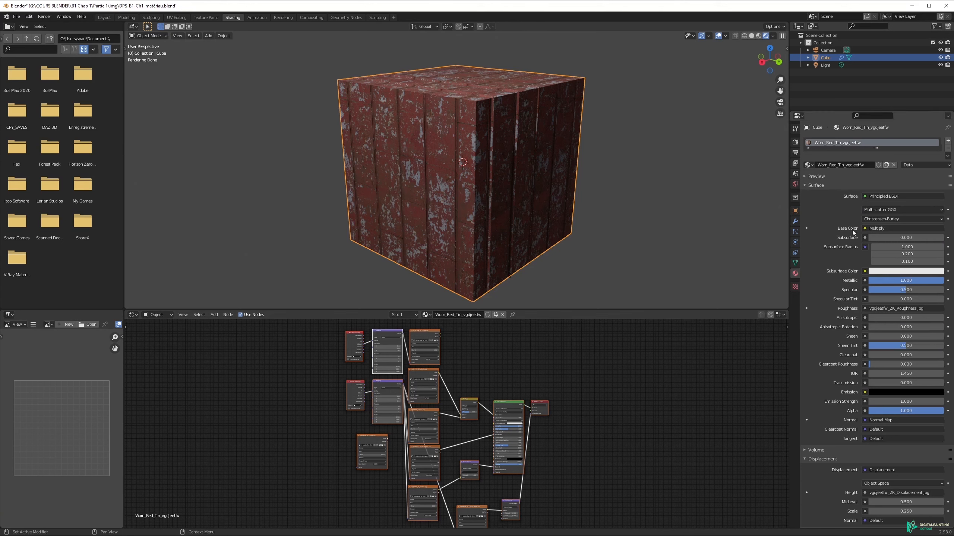
{"action": "left_click", "coordinate": [471, 405]}
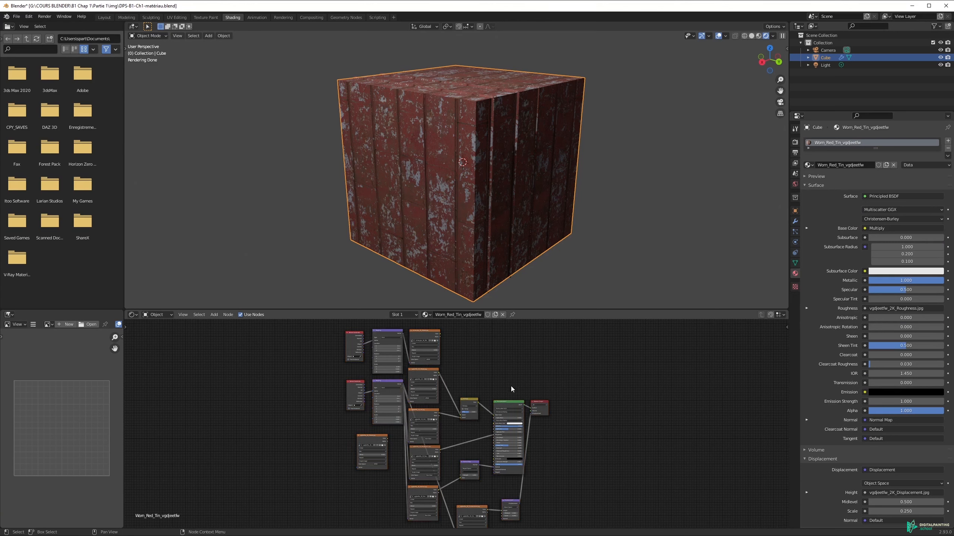
{"action": "left_click_drag", "start_coordinate": [289, 354], "coordinate": [556, 485]}
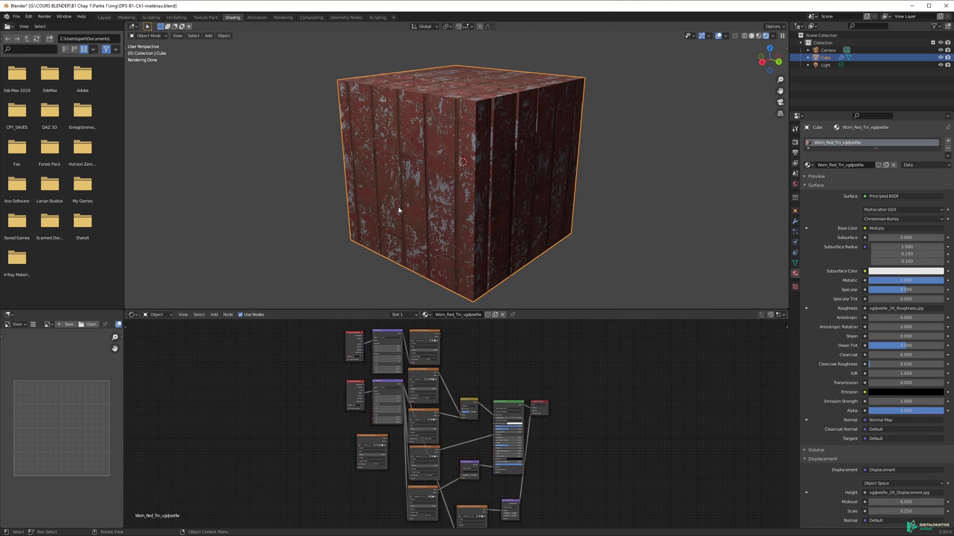
Step: Examine the cube with the eroded limestone material from several angles
{"action": "middle_click_drag", "start_coordinate": [486, 178], "coordinate": [560, 143]}
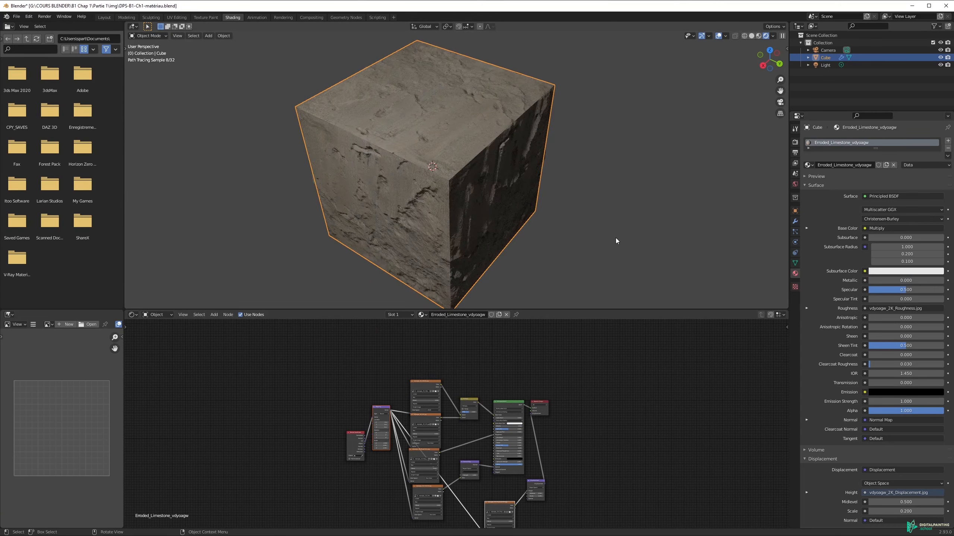
{"action": "left_click", "coordinate": [607, 208]}
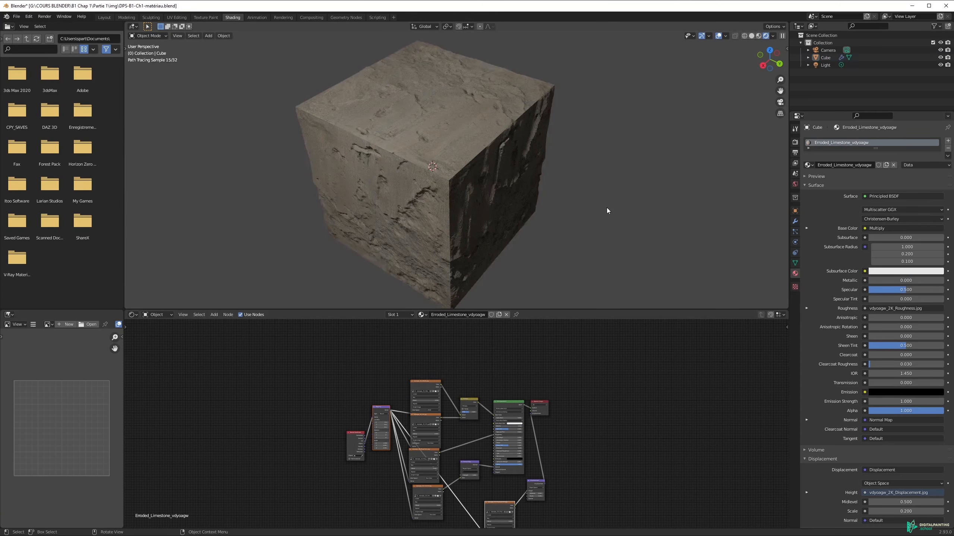
{"action": "middle_click_drag", "start_coordinate": [550, 195], "coordinate": [549, 174]}
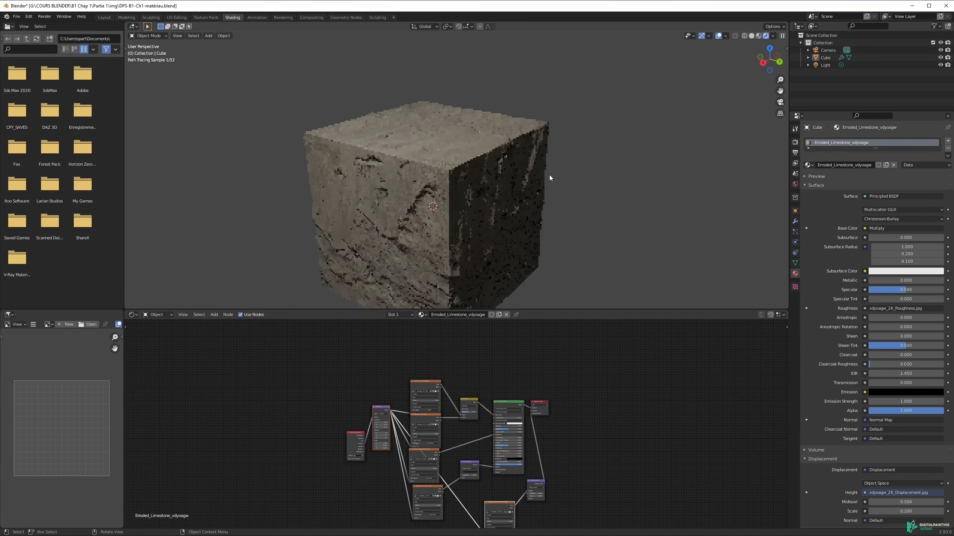
{"action": "middle_click_drag", "start_coordinate": [515, 208], "coordinate": [525, 164], "text": "shift"}
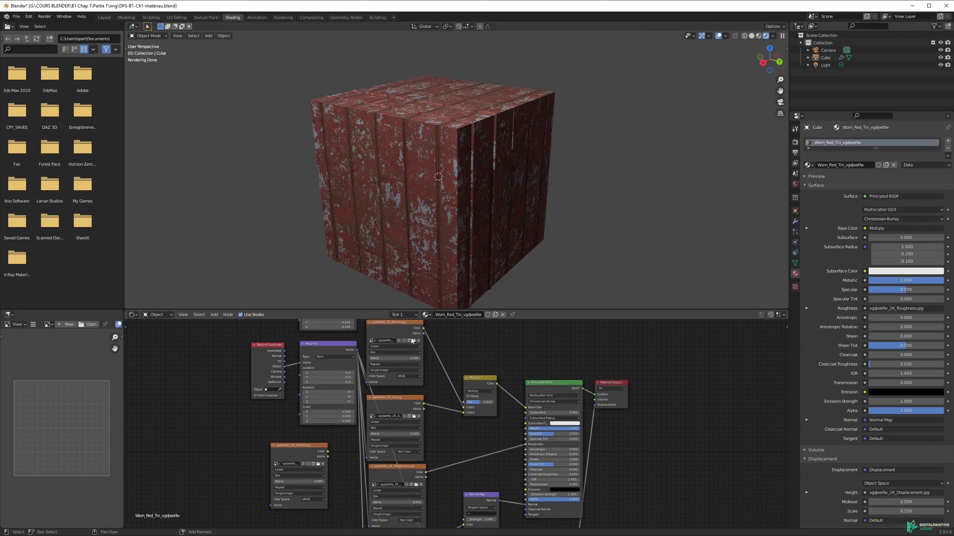
Step: Examine the Albedo and AO image textures feeding the worn red tin shader and their look on the cube
{"action": "middle_click_drag", "start_coordinate": [413, 349], "coordinate": [446, 444]}
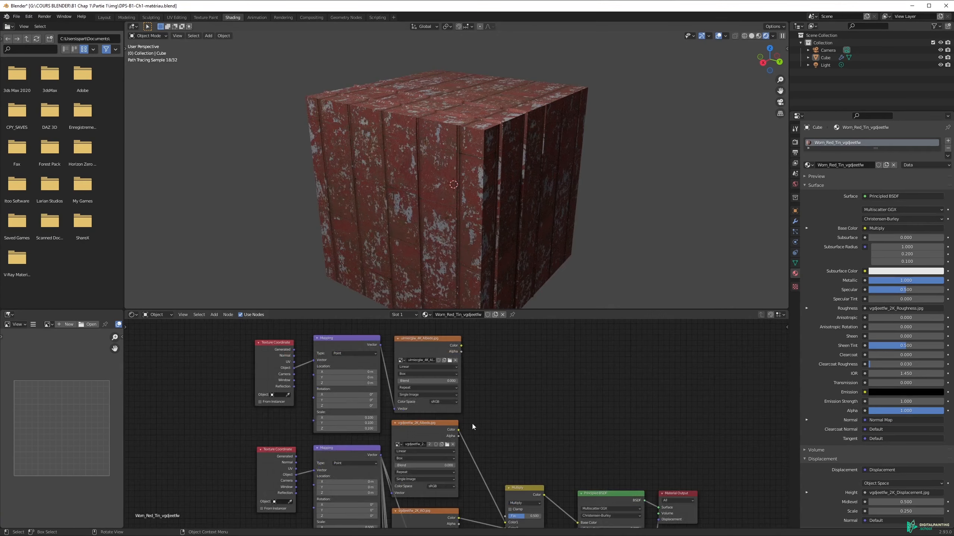
{"action": "middle_click_drag", "start_coordinate": [473, 426], "coordinate": [473, 335]}
{"action": "middle_click_drag", "start_coordinate": [473, 404], "coordinate": [435, 408]}
{"action": "scroll", "coordinate": [466, 372], "scroll_direction": "down", "scroll_amount": 1}
{"action": "scroll", "coordinate": [436, 408], "scroll_direction": "up", "scroll_amount": 1}
{"action": "middle_click_drag", "start_coordinate": [435, 355], "coordinate": [428, 382]}
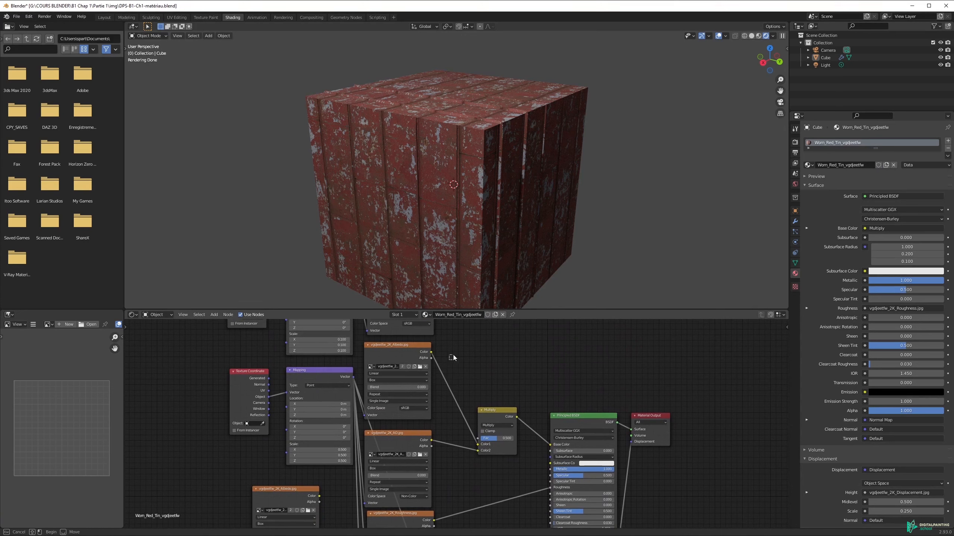
{"action": "scroll", "coordinate": [456, 424], "scroll_direction": "up", "scroll_amount": 1}
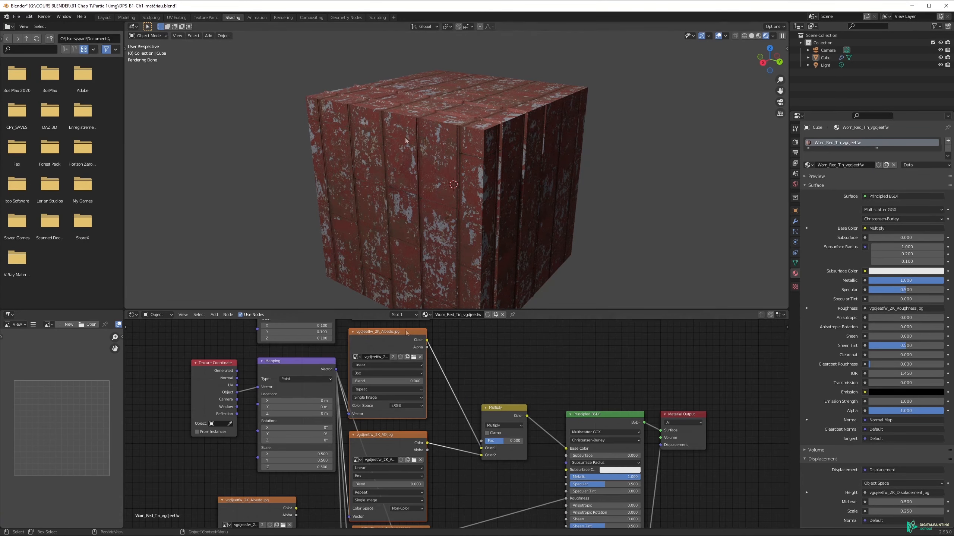
{"action": "middle_click_drag", "start_coordinate": [432, 138], "coordinate": [449, 177]}
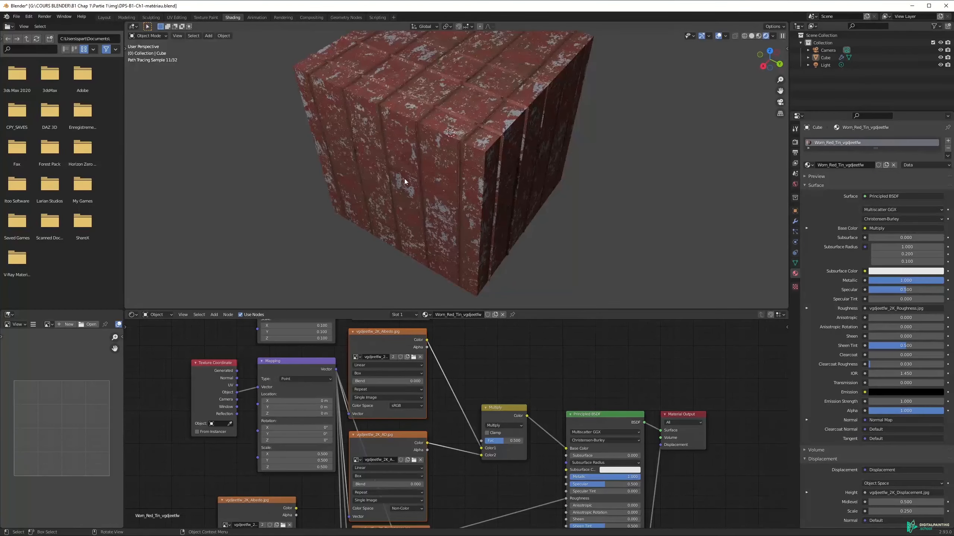
{"action": "middle_click_drag", "start_coordinate": [478, 489], "coordinate": [396, 389]}
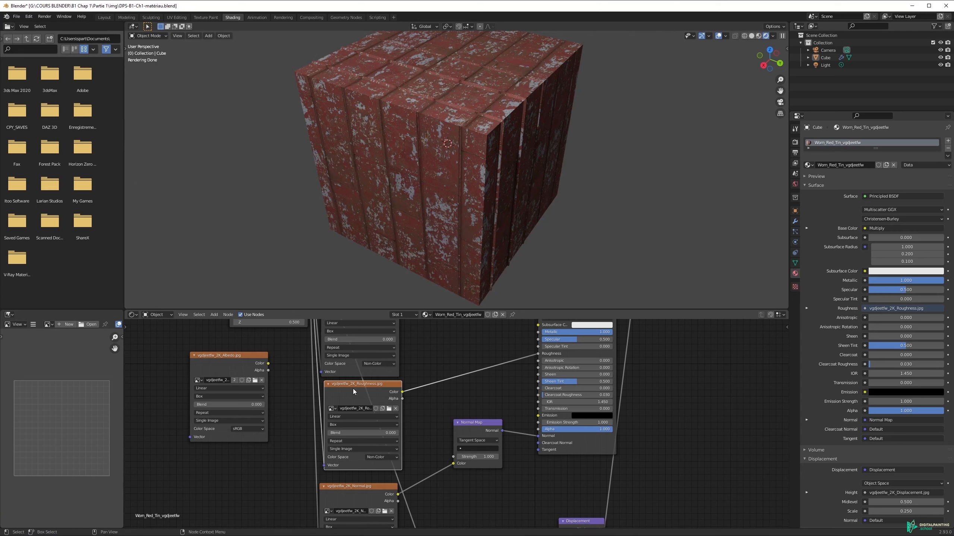
Step: Cut the link between the Roughness image texture and the Principled BSDF, and inspect the cube's surface up close
{"action": "right_click_drag", "start_coordinate": [444, 352], "coordinate": [448, 389], "text": "ctrl"}
{"action": "middle_click_drag", "start_coordinate": [457, 179], "coordinate": [409, 132]}
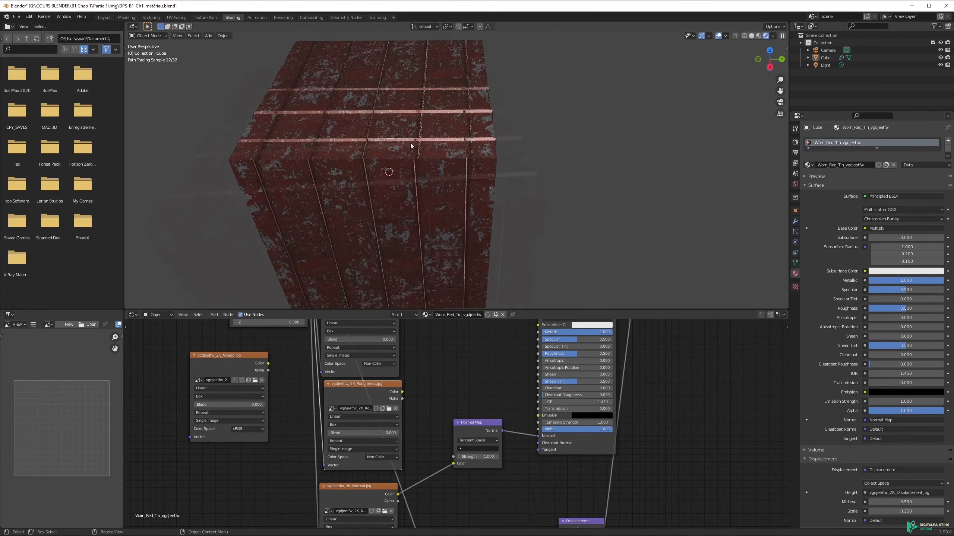
{"action": "scroll", "coordinate": [410, 143], "scroll_direction": "up", "scroll_amount": 3}
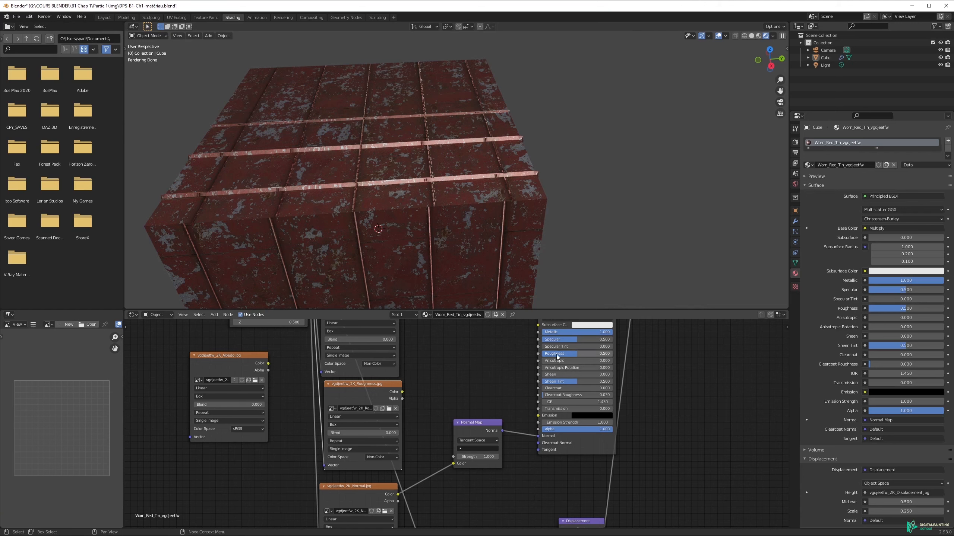
Step: Try Roughness values of 0.141 and 0.455 on the Principled BSDF, and reconnect the Roughness texture's Color output to its Roughness input
{"action": "left_click_drag", "start_coordinate": [578, 354], "coordinate": [551, 356]}
{"action": "mouse_move", "coordinate": [374, 222]}
{"action": "middle_mouse_down"}
{"action": "mouse_move", "coordinate": [395, 204]}
{"action": "mouse_move", "coordinate": [407, 224]}
{"action": "mouse_move", "coordinate": [377, 228]}
{"action": "mouse_move", "coordinate": [369, 205]}
{"action": "middle_mouse_up"}
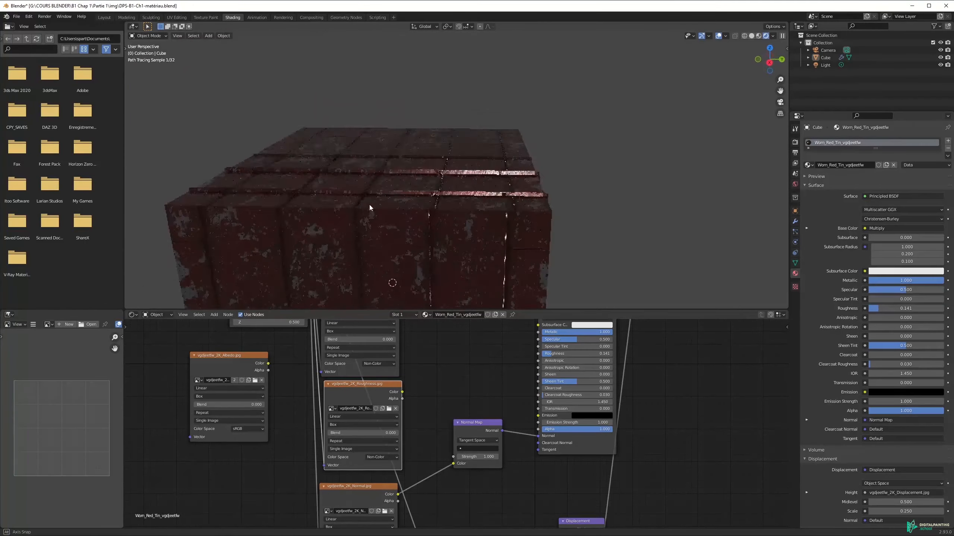
{"action": "left_click_drag", "start_coordinate": [550, 356], "coordinate": [571, 355]}
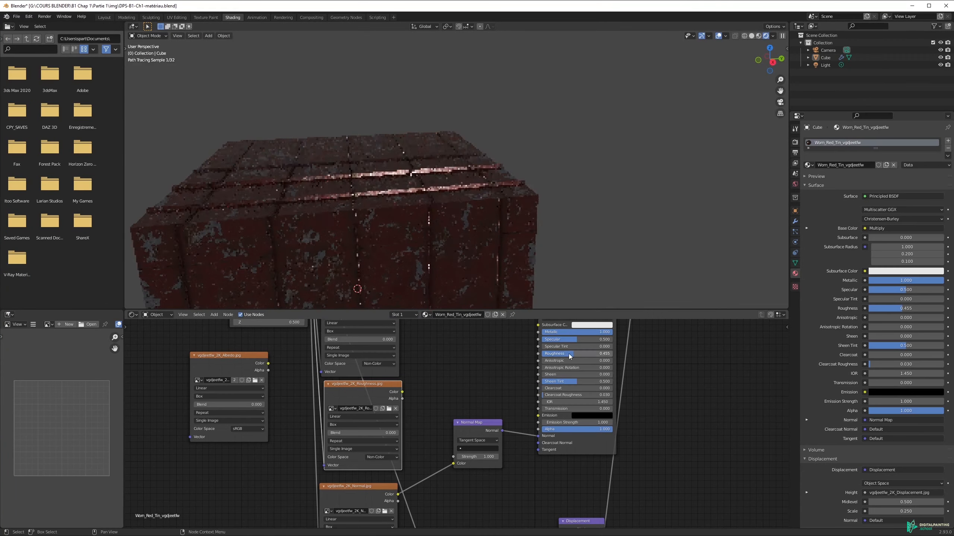
{"action": "left_click_drag", "start_coordinate": [401, 392], "coordinate": [535, 357]}
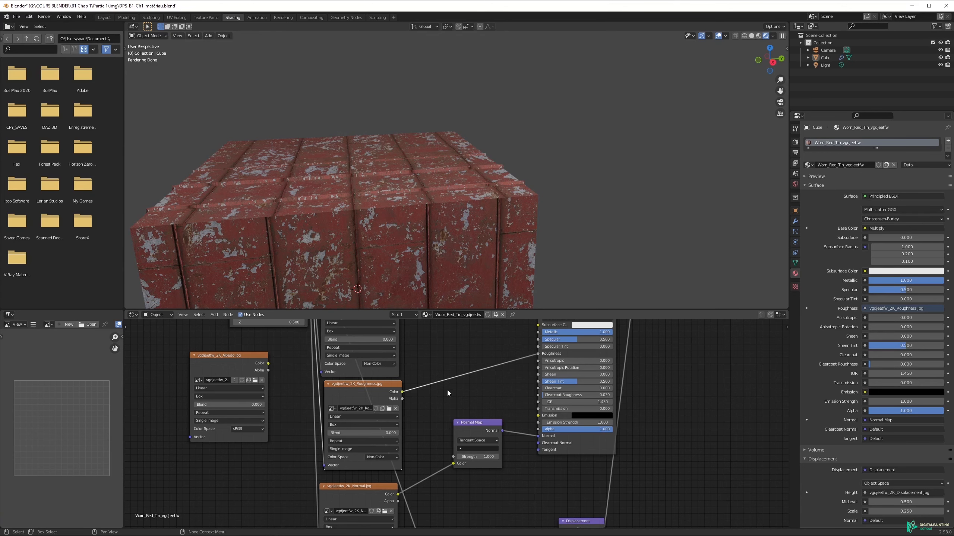
Step: Move the Displacement node farther from its image texture and cut its link to the Material Output
{"action": "middle_click_drag", "start_coordinate": [482, 523], "coordinate": [443, 396]}
{"action": "left_click", "coordinate": [487, 459]}
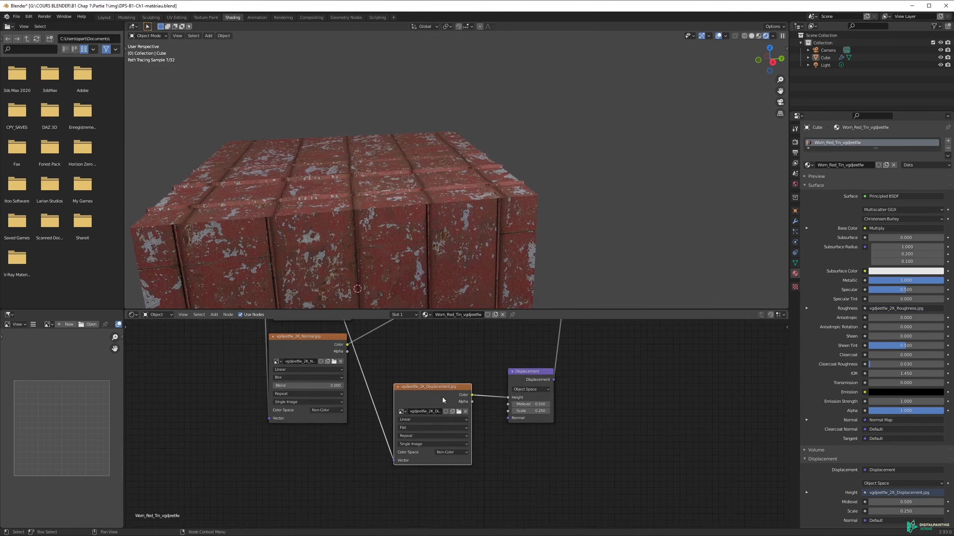
{"action": "scroll", "coordinate": [443, 399], "scroll_direction": "up", "scroll_amount": 2}
{"action": "middle_click_drag", "start_coordinate": [507, 363], "coordinate": [404, 414]}
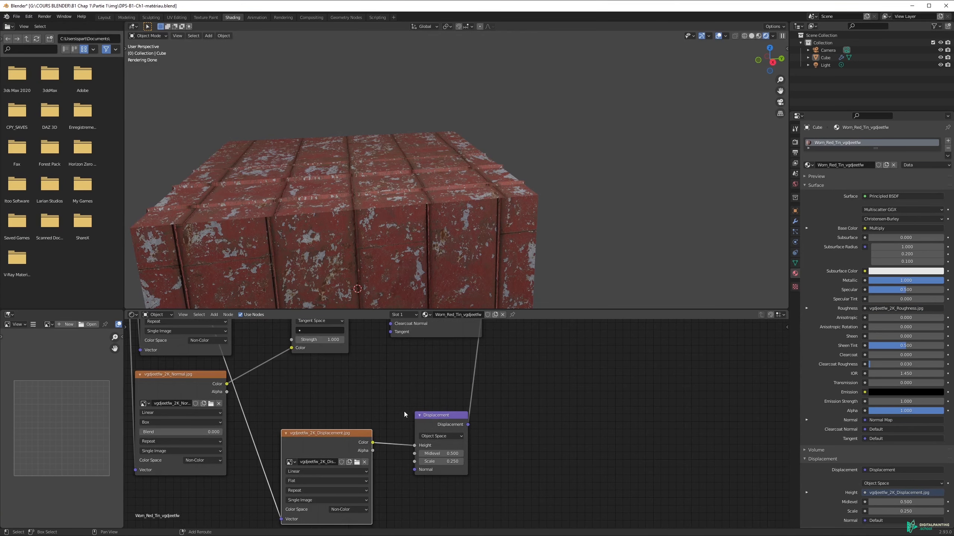
{"action": "left_click_drag", "start_coordinate": [437, 421], "coordinate": [476, 421]}
{"action": "middle_click_drag", "start_coordinate": [494, 372], "coordinate": [494, 411]}
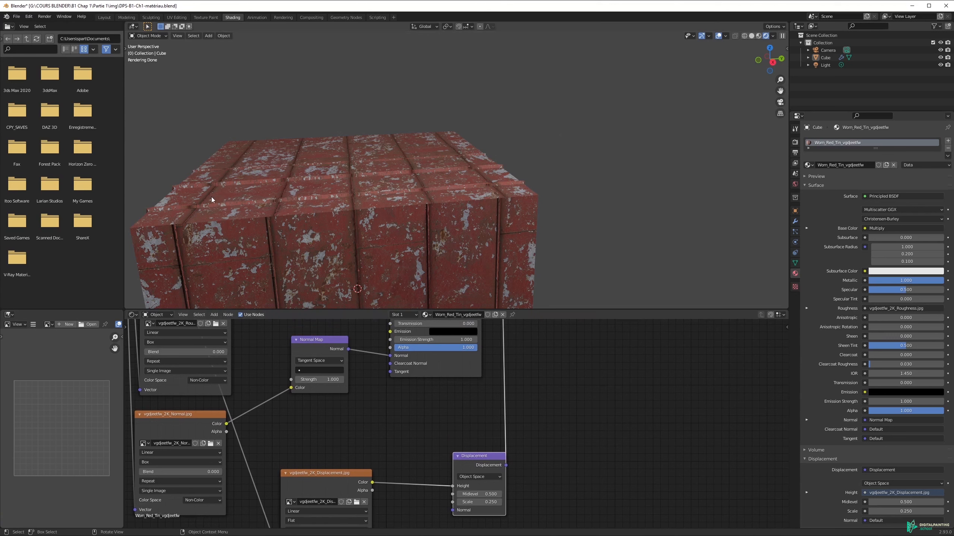
{"action": "right_click_drag", "start_coordinate": [485, 391], "coordinate": [564, 408], "text": "ctrl"}
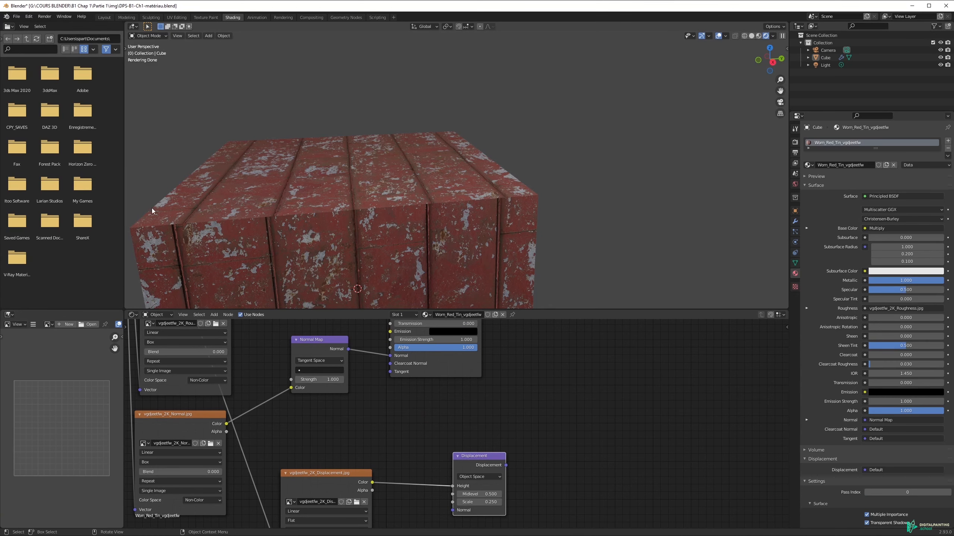
Step: Undo the cut of the Displacement node's link, and review the texture nodes feeding the worn red tin shader
{"action": "key", "text": "ctrl+z"}
{"action": "scroll", "coordinate": [313, 347], "scroll_direction": "down", "scroll_amount": 4}
{"action": "middle_click_drag", "start_coordinate": [313, 347], "coordinate": [380, 421]}
{"action": "middle_click_drag", "start_coordinate": [339, 354], "coordinate": [406, 480]}
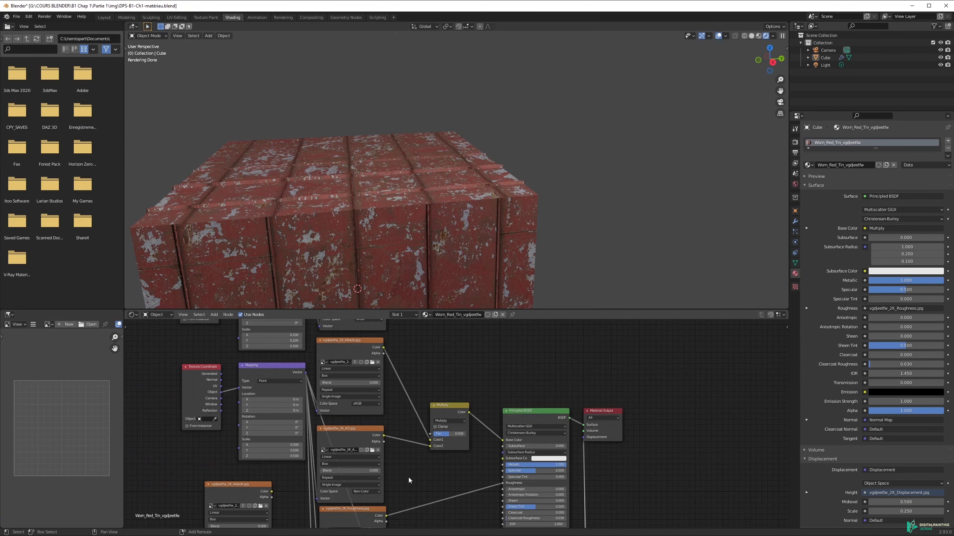
{"action": "scroll", "coordinate": [511, 441], "scroll_direction": "up", "scroll_amount": 1}
{"action": "middle_click_drag", "start_coordinate": [395, 400], "coordinate": [415, 430]}
{"action": "scroll", "coordinate": [388, 383], "scroll_direction": "up", "scroll_amount": 2}
{"action": "middle_click_drag", "start_coordinate": [386, 375], "coordinate": [447, 464]}
{"action": "scroll", "coordinate": [446, 461], "scroll_direction": "down", "scroll_amount": 6}
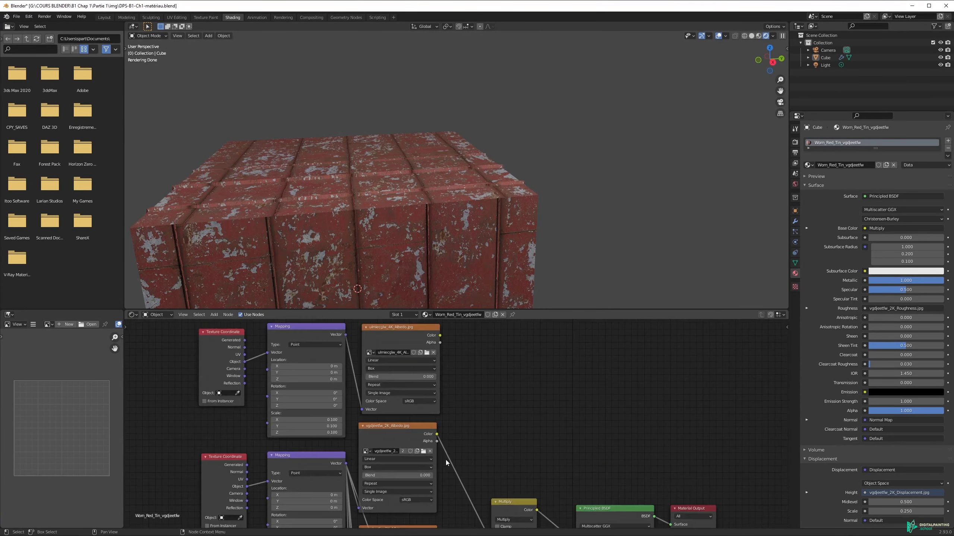
Step: Connect the unused 4K Albedo texture's Color output to the Principled BSDF's Base Color, and inspect the result on the cube
{"action": "left_click", "coordinate": [425, 427]}
{"action": "left_click", "coordinate": [382, 349]}
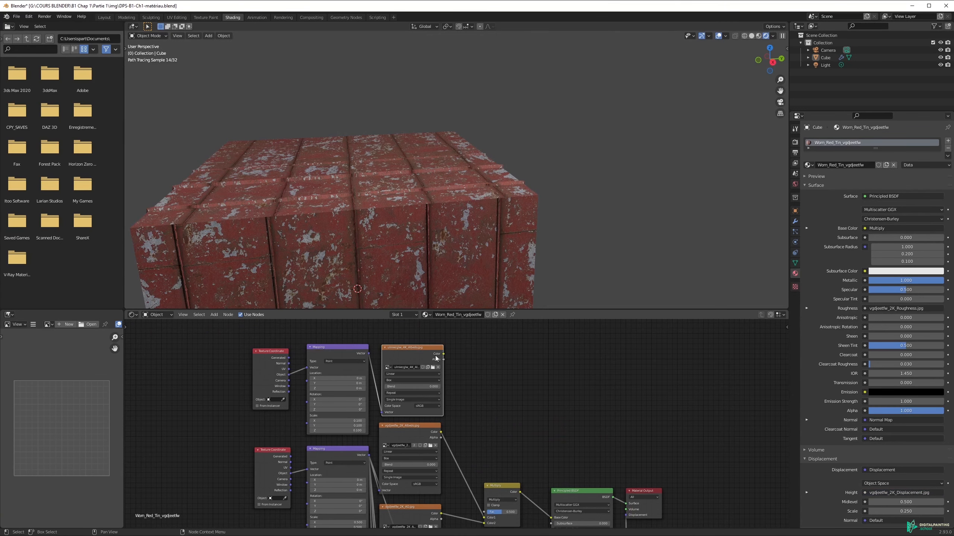
{"action": "left_click_drag", "start_coordinate": [444, 354], "coordinate": [551, 518]}
{"action": "middle_click_drag", "start_coordinate": [388, 238], "coordinate": [434, 197], "text": "shift"}
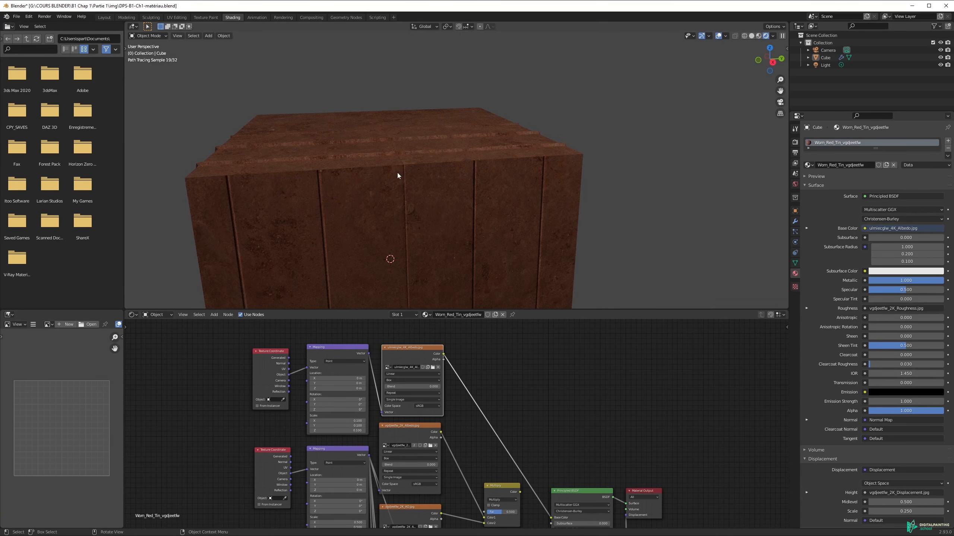
{"action": "mouse_move", "coordinate": [415, 155]}
{"action": "middle_mouse_down"}
{"action": "mouse_move", "coordinate": [401, 175]}
{"action": "mouse_move", "coordinate": [420, 162]}
{"action": "middle_mouse_up"}
Step: Assign the Erroded_Limestone_vdyoage material to the cube and inspect its surface relief
{"action": "middle_click_drag", "start_coordinate": [514, 433], "coordinate": [488, 362]}
{"action": "left_click", "coordinate": [426, 315]}
{"action": "left_click", "coordinate": [434, 326]}
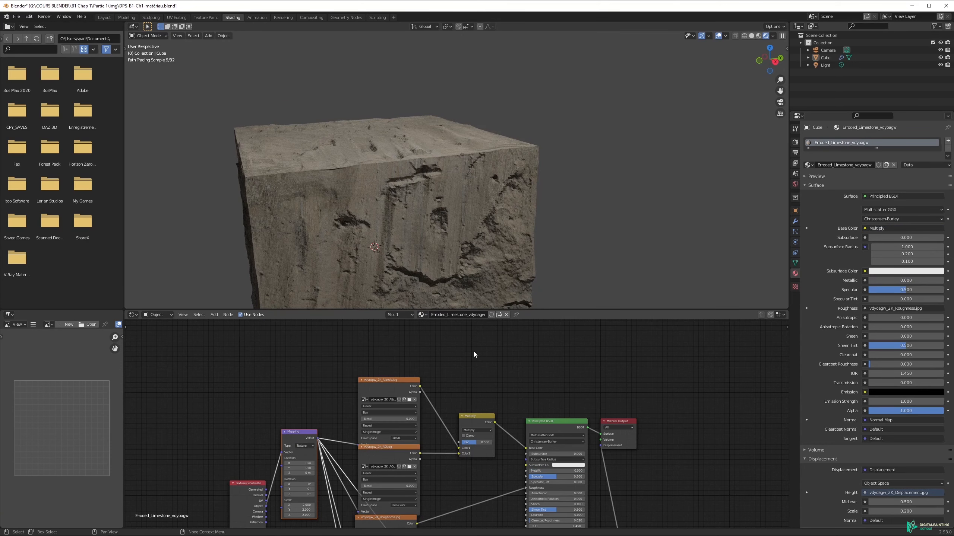
{"action": "middle_click_drag", "start_coordinate": [518, 165], "coordinate": [505, 149]}
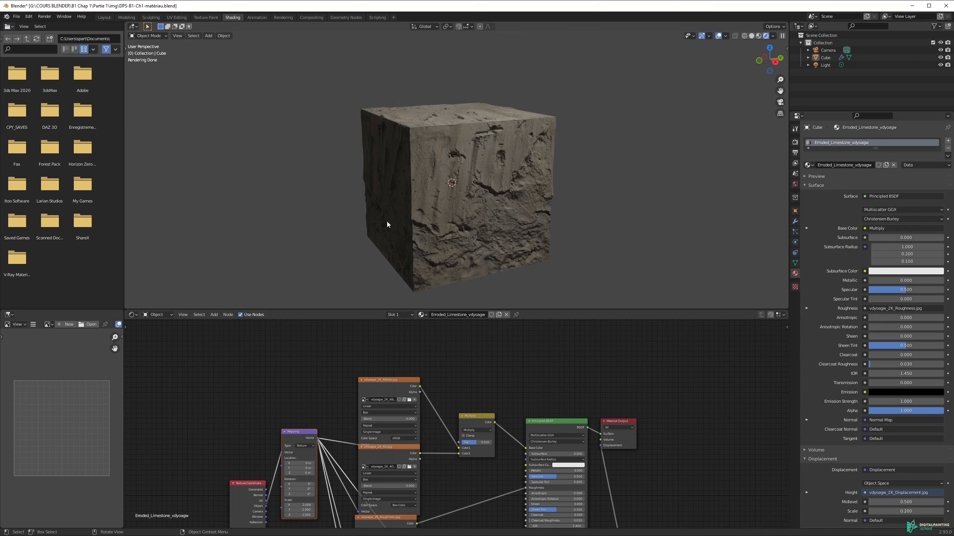
{"action": "left_click", "coordinate": [390, 400]}
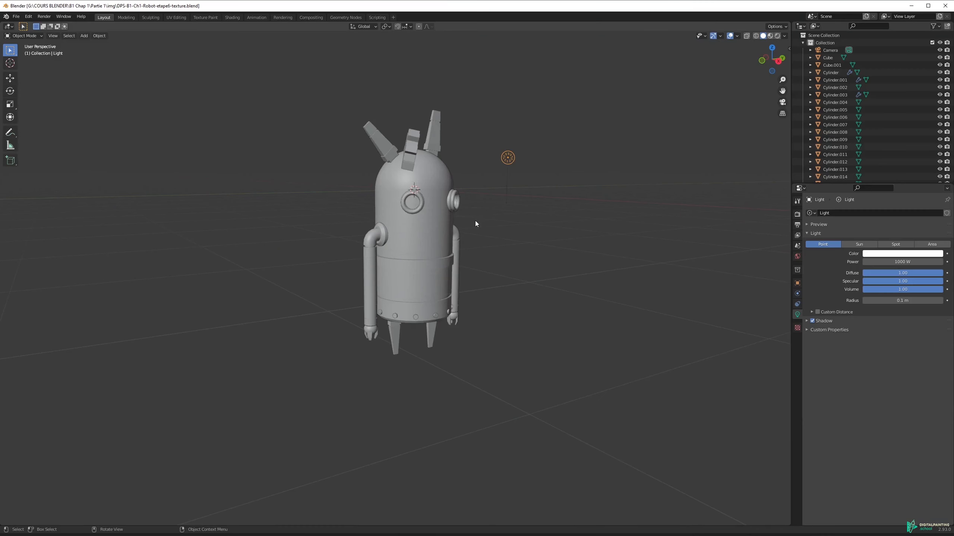
Step: View the robot model in the Shading workspace and return to the Layout workspace
{"action": "middle_click_drag", "start_coordinate": [475, 220], "coordinate": [475, 231]}
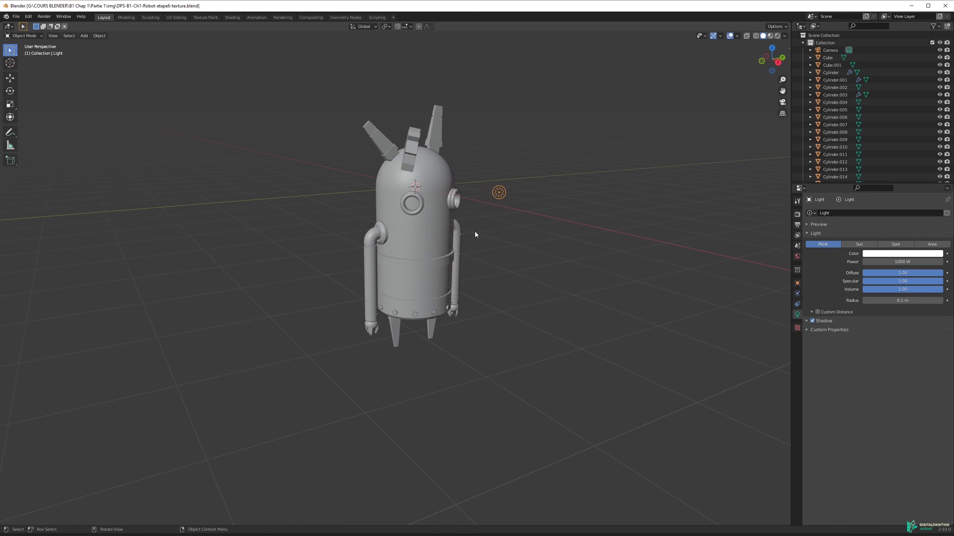
{"action": "left_click", "coordinate": [444, 168]}
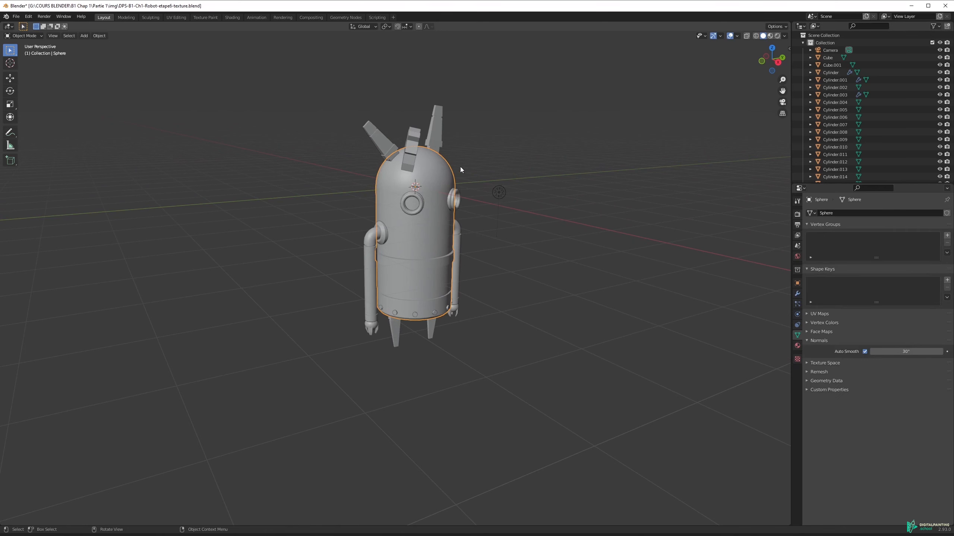
{"action": "left_click", "coordinate": [523, 163]}
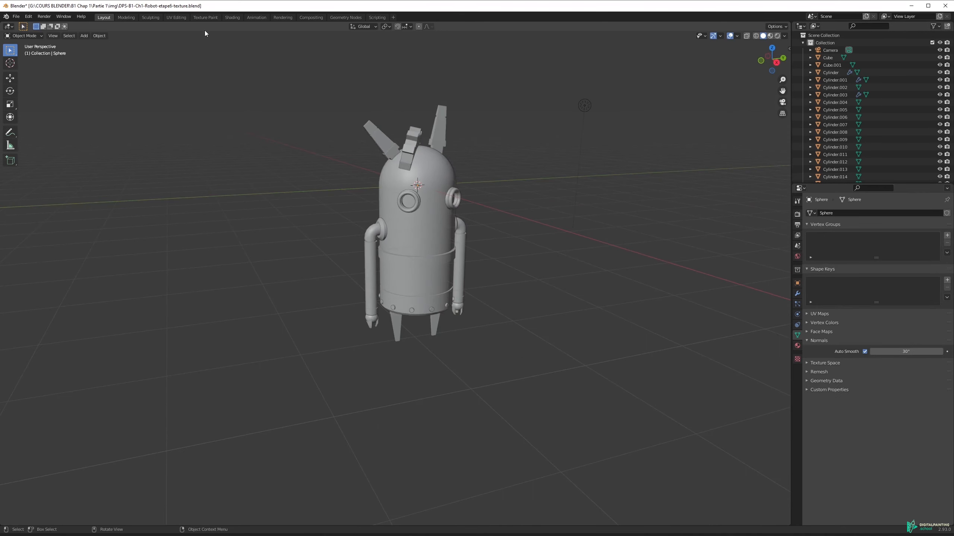
{"action": "left_click", "coordinate": [233, 18]}
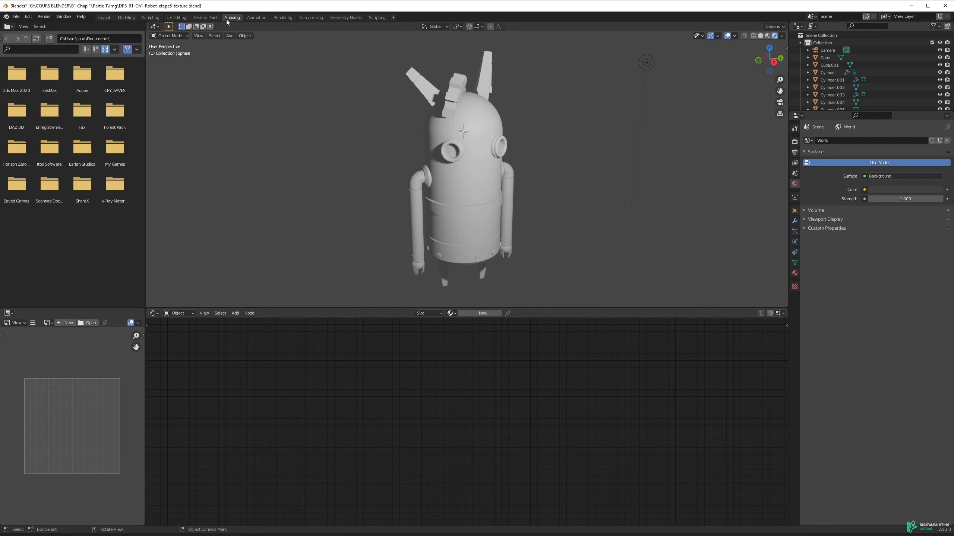
{"action": "left_click", "coordinate": [105, 17]}
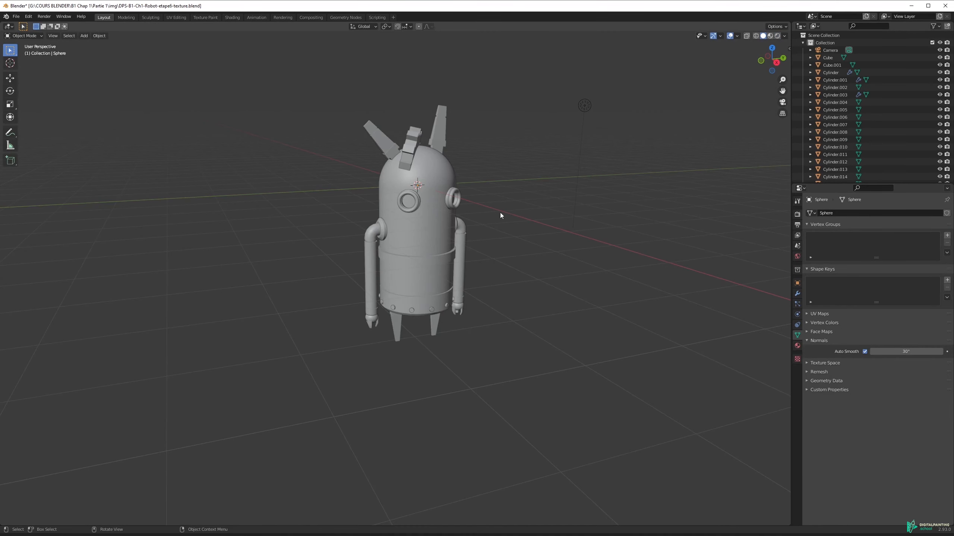
Step: Select the robot's body and create a new material for it
{"action": "left_click", "coordinate": [427, 167]}
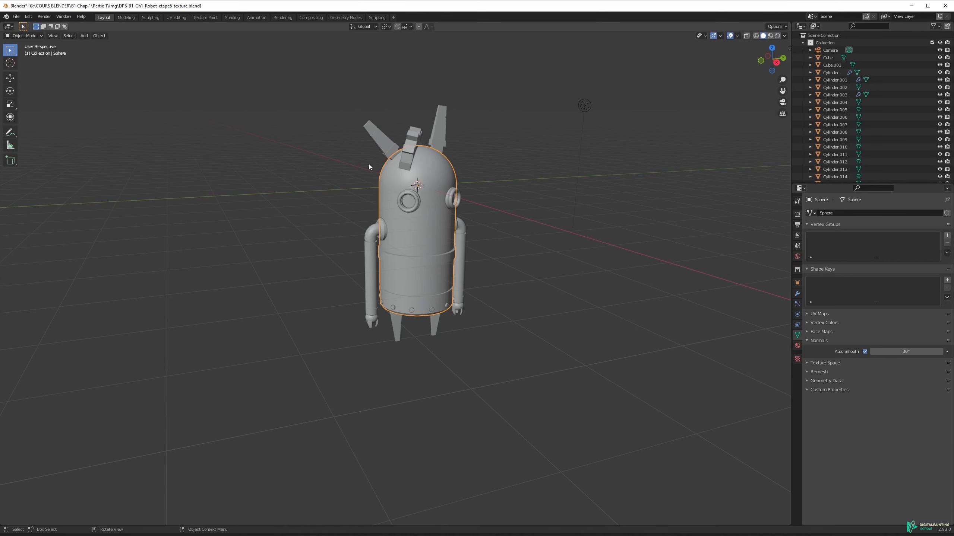
{"action": "scroll", "coordinate": [465, 268], "scroll_direction": "up", "scroll_amount": 3}
{"action": "middle_click_drag", "start_coordinate": [466, 269], "coordinate": [472, 197]}
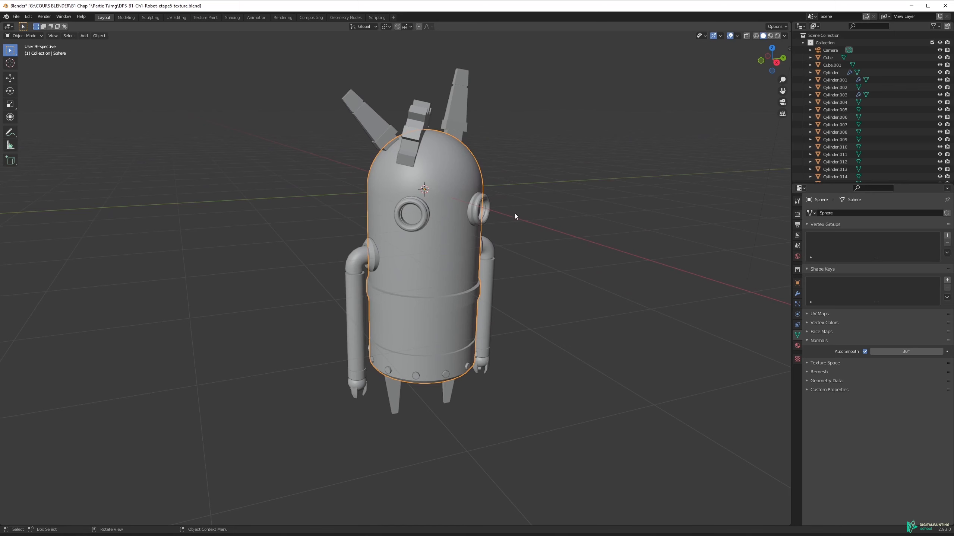
{"action": "mouse_move", "coordinate": [512, 216]}
{"action": "middle_mouse_down"}
{"action": "mouse_move", "coordinate": [493, 202]}
{"action": "mouse_move", "coordinate": [484, 209]}
{"action": "mouse_move", "coordinate": [507, 218]}
{"action": "middle_mouse_up"}
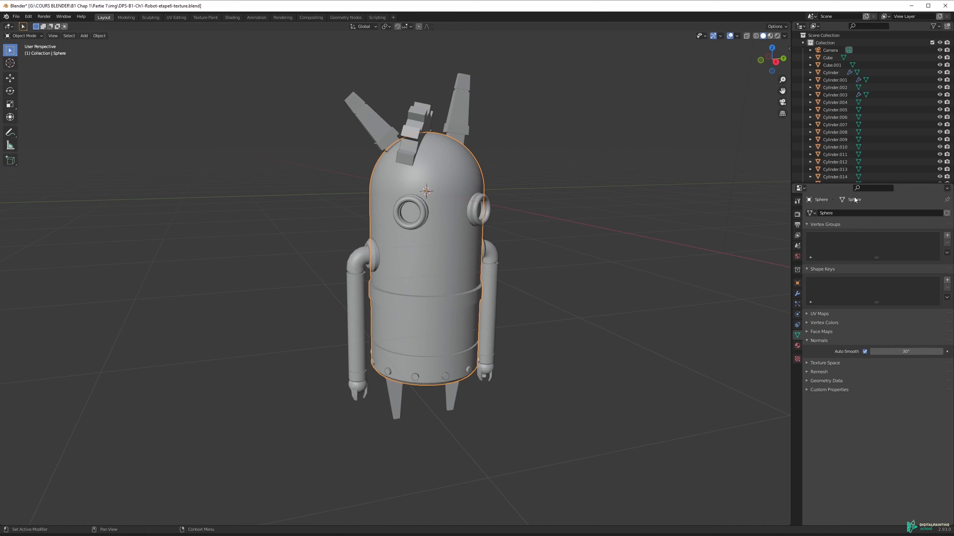
{"action": "left_click", "coordinate": [797, 346]}
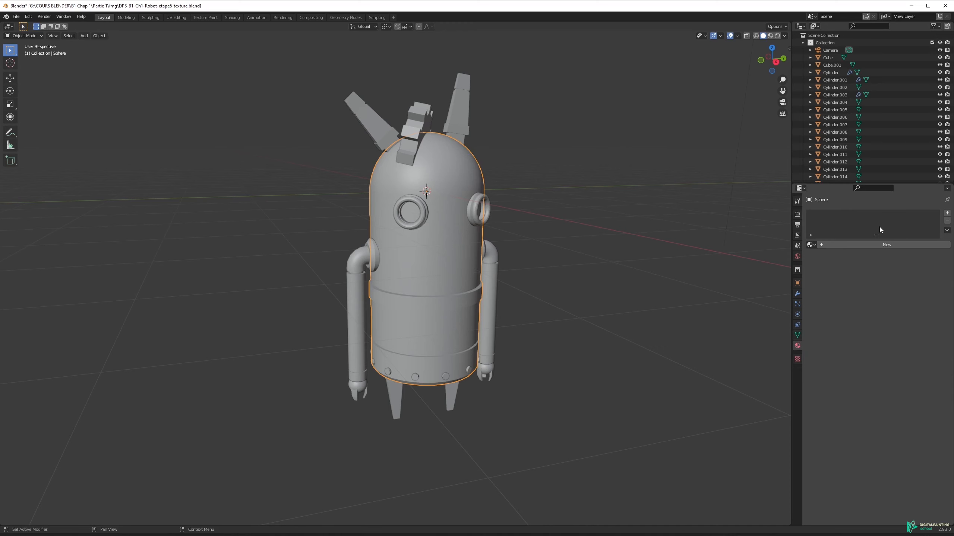
{"action": "left_click", "coordinate": [811, 244]}
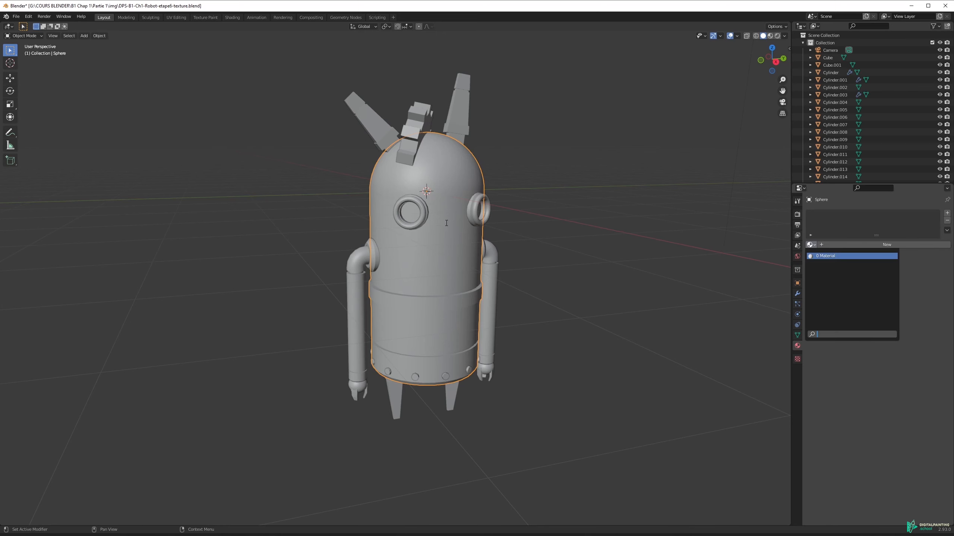
{"action": "left_click", "coordinate": [877, 244]}
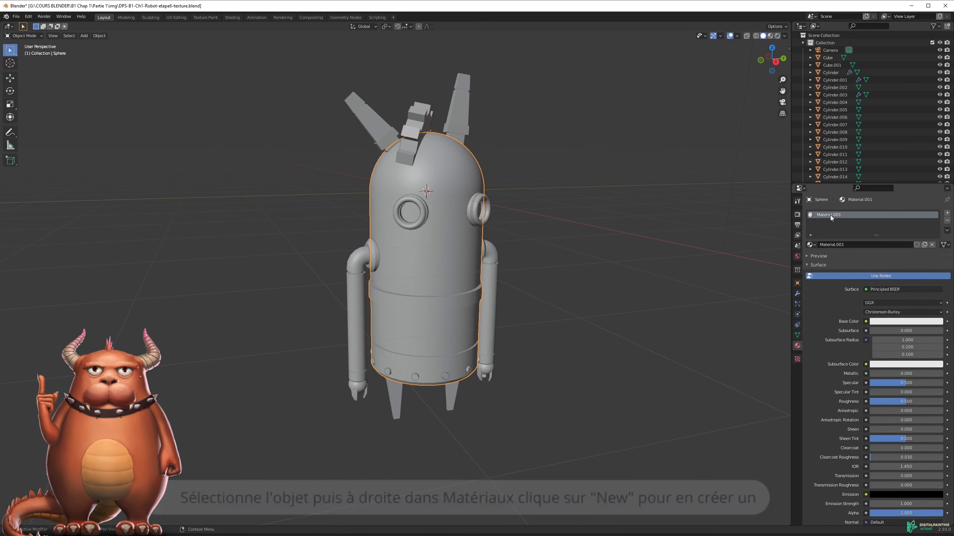
Step: Rename the body's new material as "Matériau orange"
{"action": "left_click", "coordinate": [845, 245]}
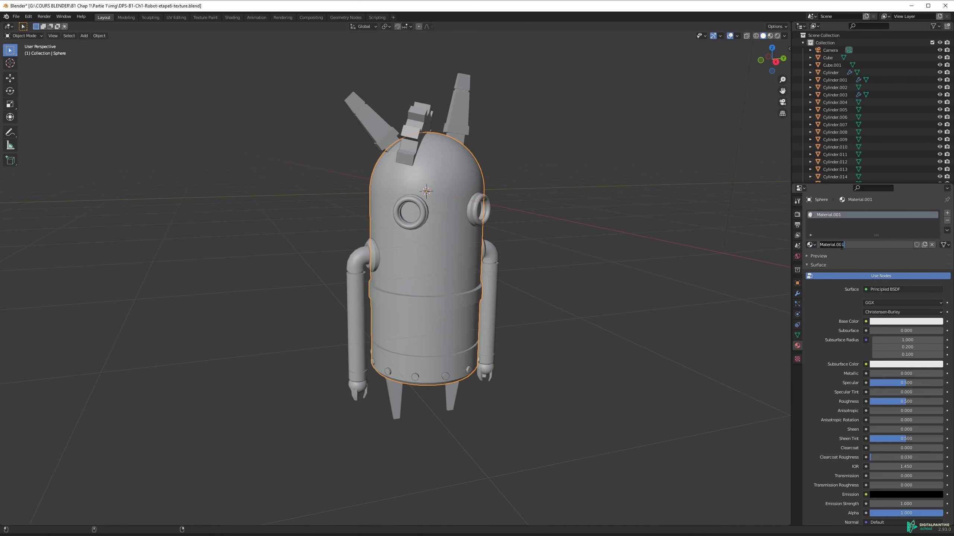
{"action": "type", "text": "Mate"}
{"action": "type", "text": "riau orange"}
{"action": "key", "text": "Return"}
Step: Review the orange material's surface settings and set its Base Color to a fully saturated bright orange
{"action": "scroll", "coordinate": [850, 287], "scroll_direction": "down", "scroll_amount": 1}
{"action": "scroll", "coordinate": [850, 288], "scroll_direction": "down", "scroll_amount": 3}
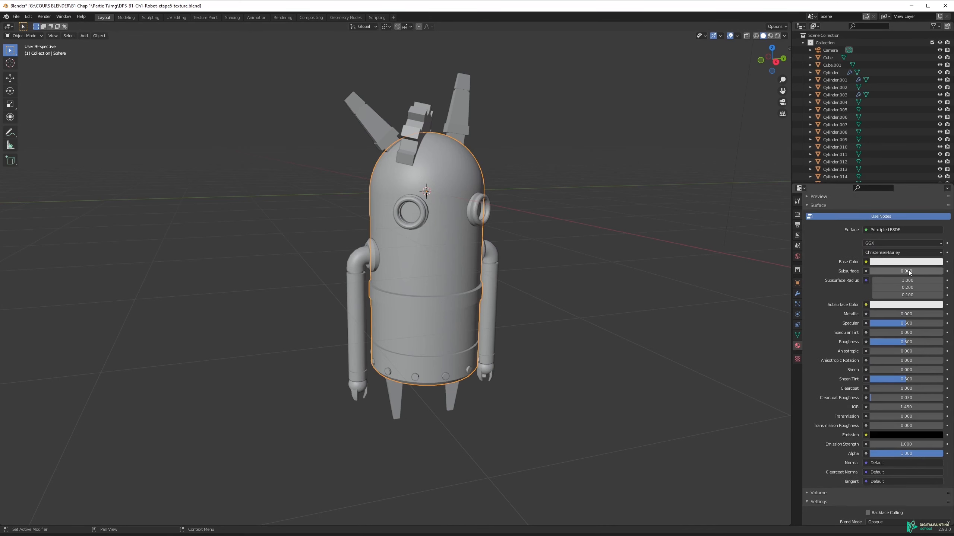
{"action": "scroll", "coordinate": [894, 334], "scroll_direction": "down", "scroll_amount": 3}
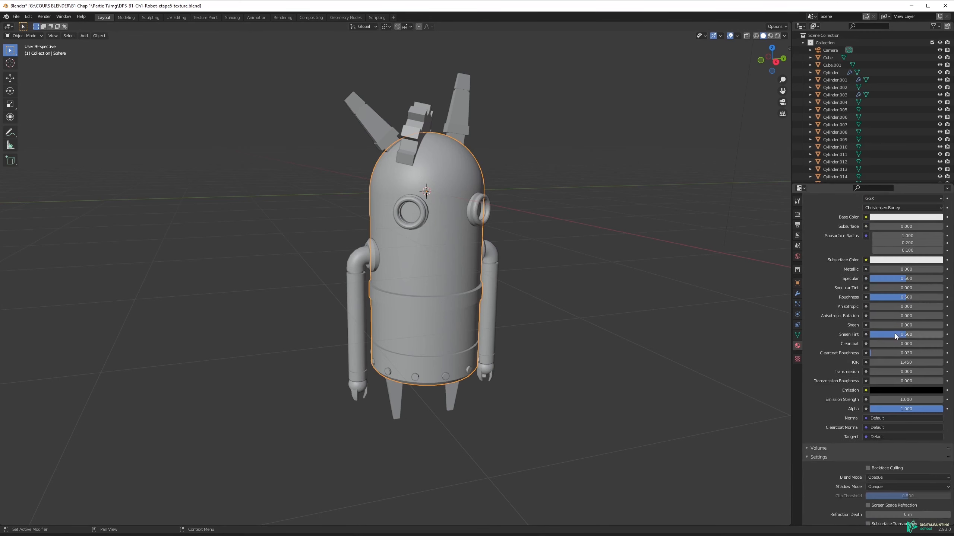
{"action": "scroll", "coordinate": [894, 334], "scroll_direction": "down", "scroll_amount": 3}
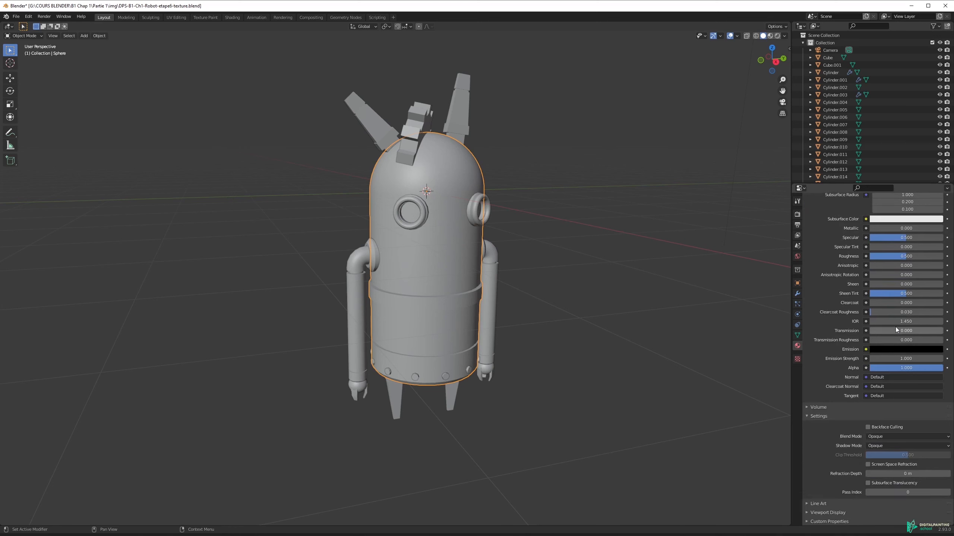
{"action": "left_click", "coordinate": [807, 407]}
{"action": "scroll", "coordinate": [852, 511], "scroll_direction": "up", "scroll_amount": 10}
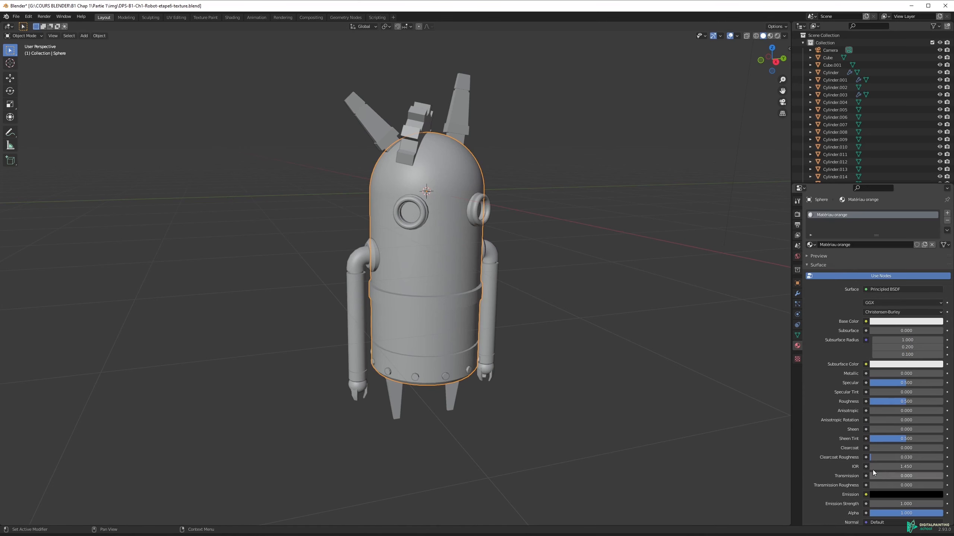
{"action": "scroll", "coordinate": [863, 323], "scroll_direction": "down", "scroll_amount": 2}
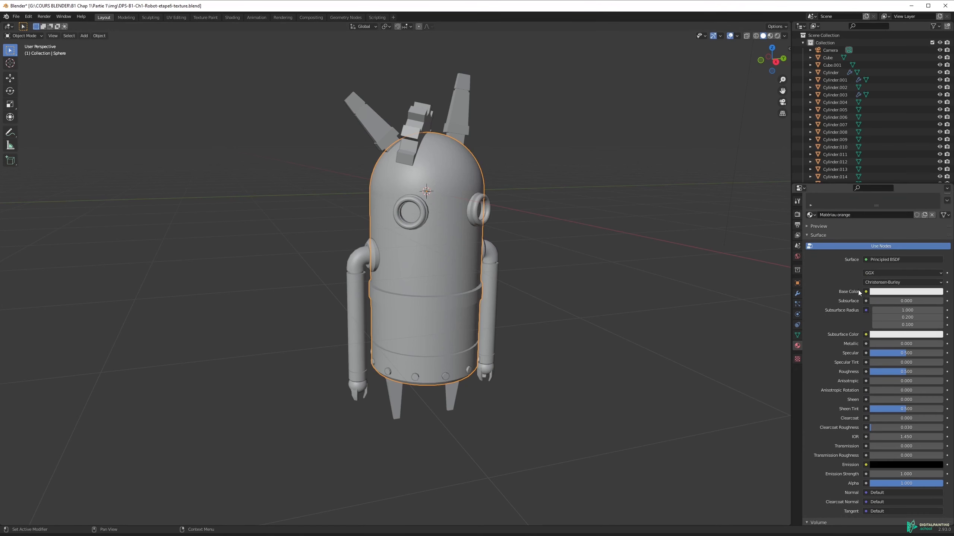
{"action": "left_click", "coordinate": [883, 292]}
{"action": "left_click_drag", "start_coordinate": [878, 237], "coordinate": [880, 236]}
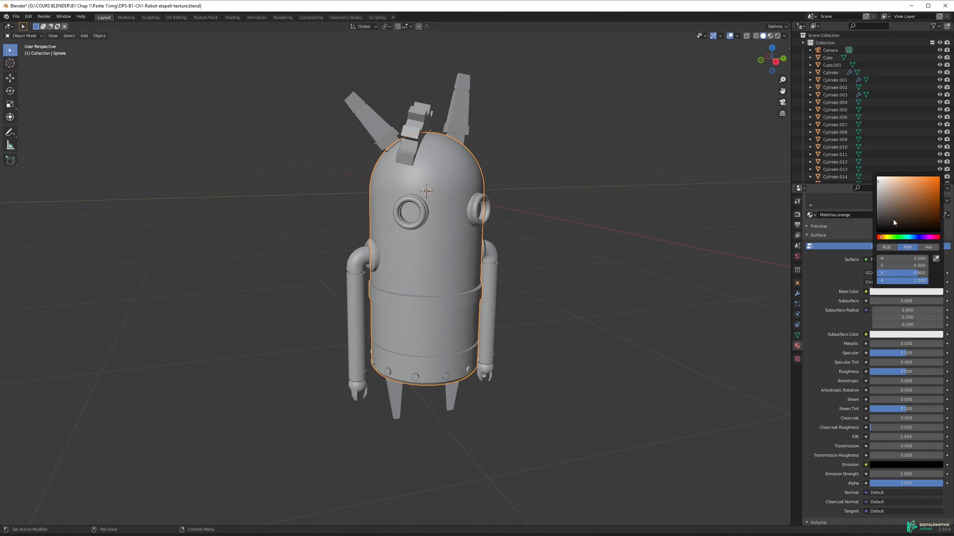
{"action": "left_click", "coordinate": [940, 178]}
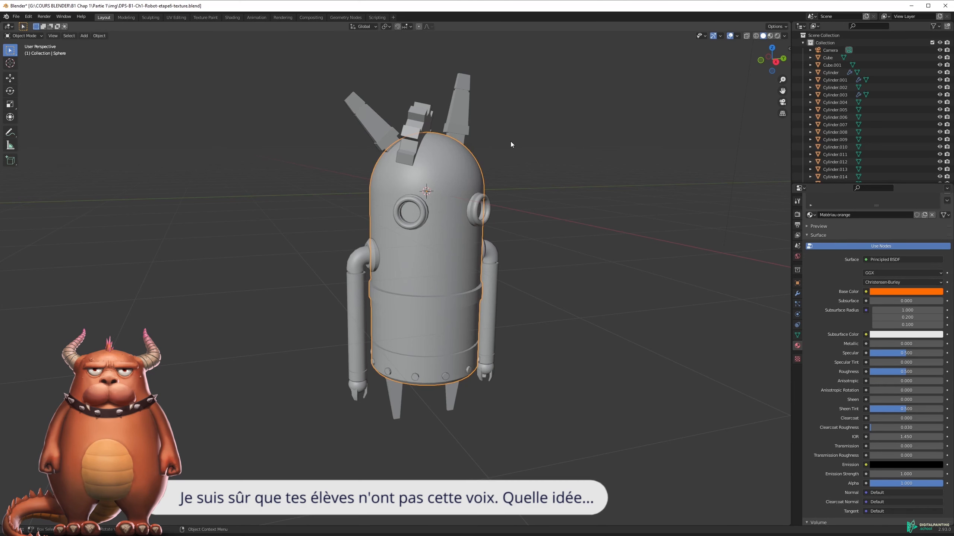
Step: Switch the viewport shading to Material Preview and view the orange body
{"action": "key", "text": "z"}
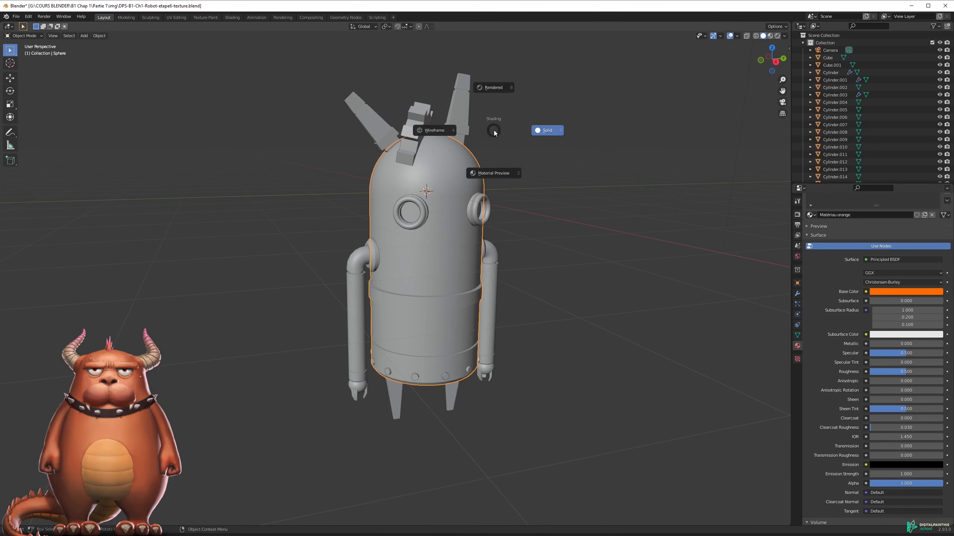
{"action": "left_click", "coordinate": [554, 131]}
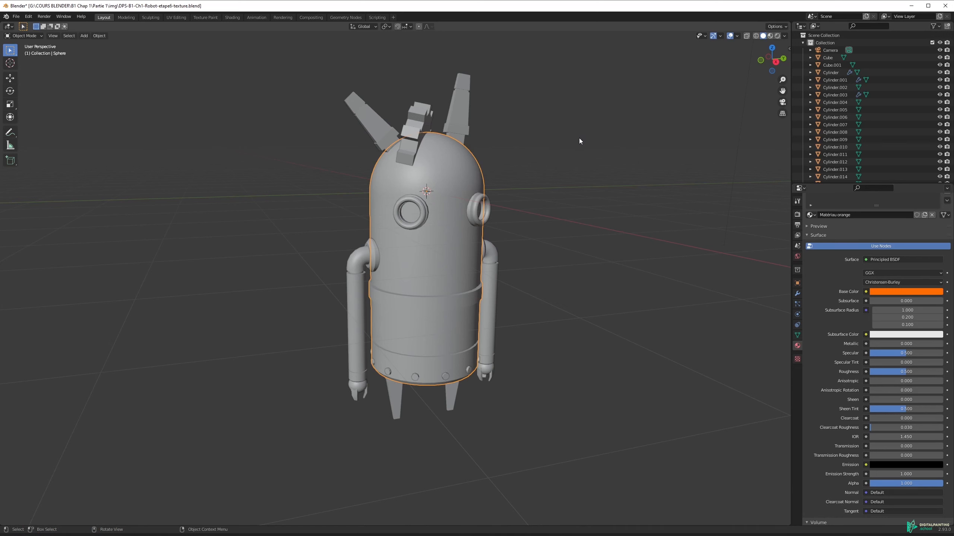
{"action": "key", "text": "z"}
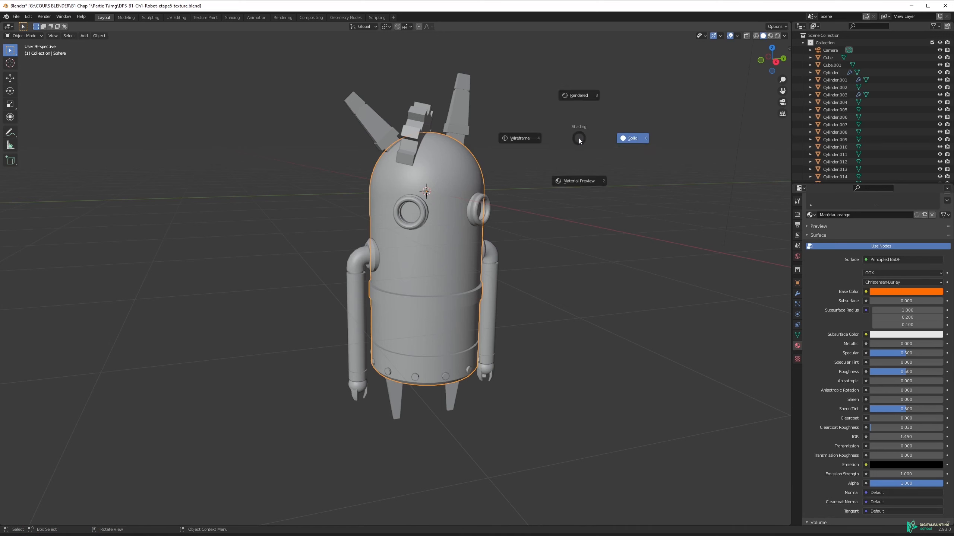
{"action": "left_click", "coordinate": [577, 192]}
{"action": "mouse_move", "coordinate": [575, 166]}
{"action": "middle_mouse_down"}
{"action": "mouse_move", "coordinate": [528, 225]}
{"action": "mouse_move", "coordinate": [469, 221]}
{"action": "mouse_move", "coordinate": [486, 248]}
{"action": "mouse_move", "coordinate": [529, 222]}
{"action": "middle_mouse_up"}
Step: Switch the viewport shading to Rendered and move the light about 0.66 m along Y and 0.08 m up
{"action": "key", "text": "z"}
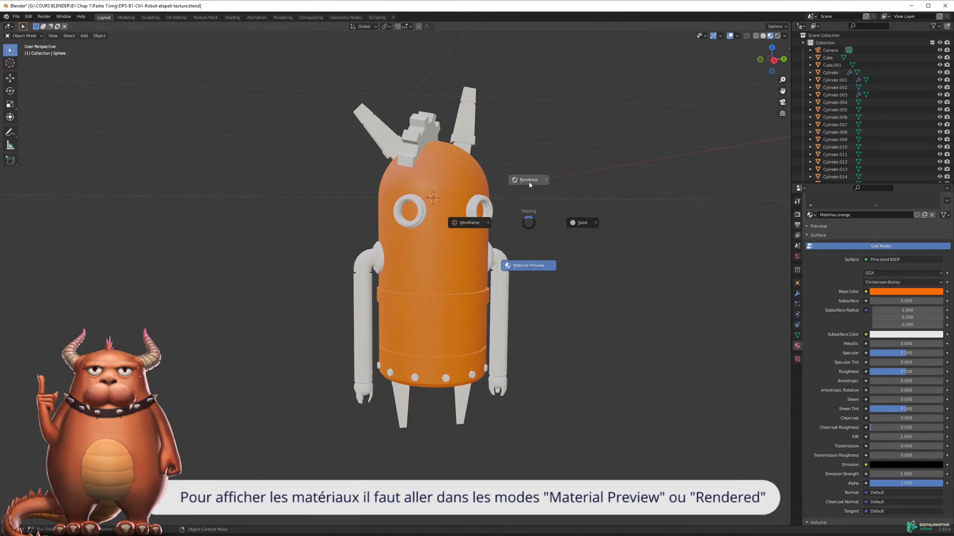
{"action": "left_click", "coordinate": [529, 182]}
{"action": "middle_click_drag", "start_coordinate": [525, 156], "coordinate": [509, 128]}
{"action": "left_click_drag", "start_coordinate": [509, 128], "coordinate": [571, 137]}
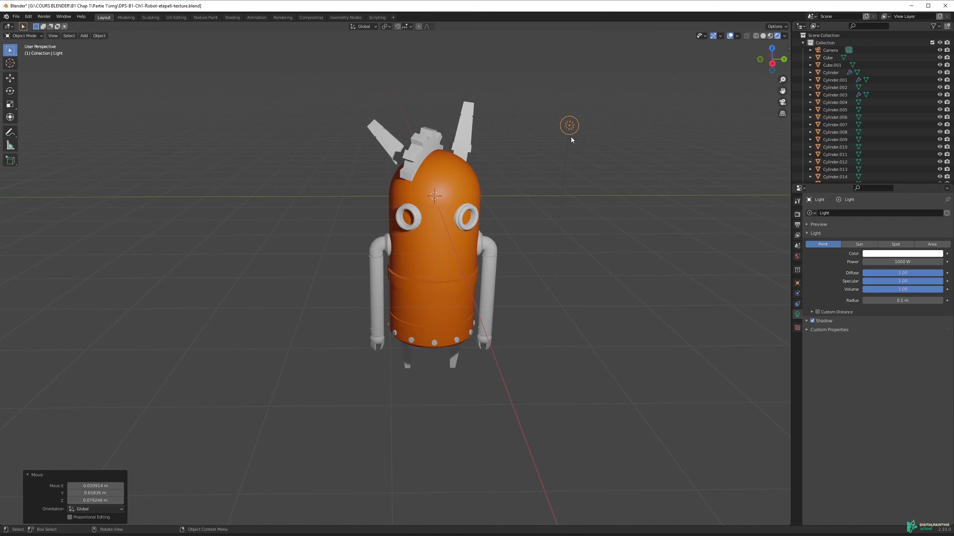
Step: Compare the robot in Material Preview and Solid shading, and return to Rendered shading for a closer look
{"action": "key", "text": "z"}
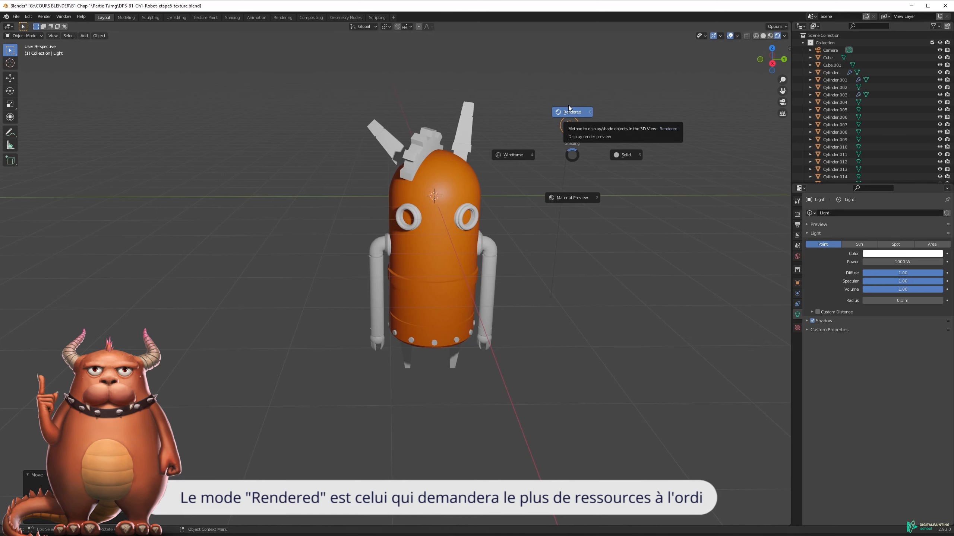
{"action": "left_click", "coordinate": [576, 202]}
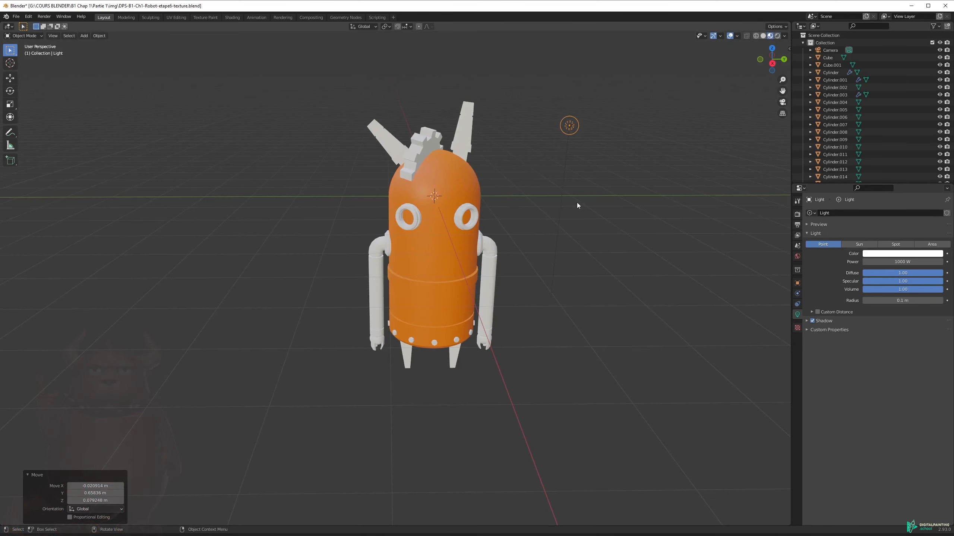
{"action": "mouse_move", "coordinate": [565, 192]}
{"action": "middle_mouse_down"}
{"action": "mouse_move", "coordinate": [526, 191]}
{"action": "mouse_move", "coordinate": [525, 159]}
{"action": "mouse_move", "coordinate": [567, 209]}
{"action": "mouse_move", "coordinate": [559, 187]}
{"action": "middle_mouse_up"}
{"action": "key", "text": "z"}
{"action": "left_click", "coordinate": [609, 189]}
{"action": "key", "text": "z"}
{"action": "left_click", "coordinate": [577, 150]}
{"action": "middle_click_drag", "start_coordinate": [576, 131], "coordinate": [558, 170]}
{"action": "middle_click_drag", "start_coordinate": [531, 212], "coordinate": [477, 205]}
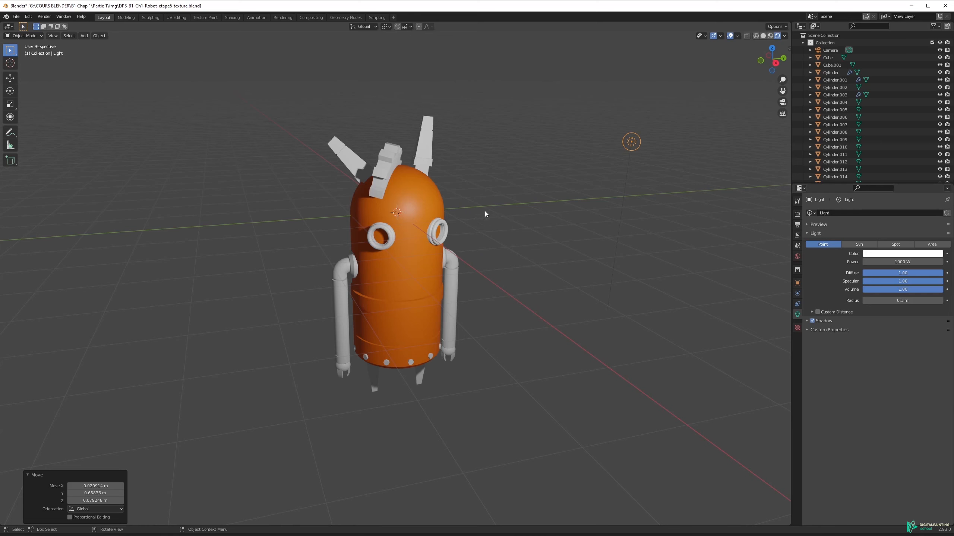
{"action": "scroll", "coordinate": [540, 262], "scroll_direction": "up", "scroll_amount": 2}
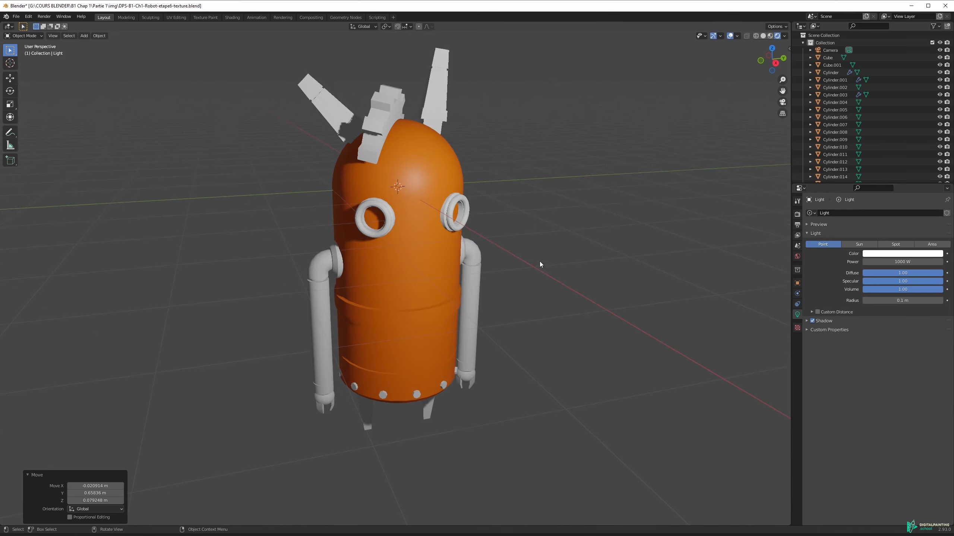
Step: Select the robot's body and set its material's Base Color to a slightly darker, fully saturated orange with hue 0.025
{"action": "left_click", "coordinate": [797, 215]}
{"action": "left_click", "coordinate": [797, 314]}
{"action": "left_click", "coordinate": [426, 183]}
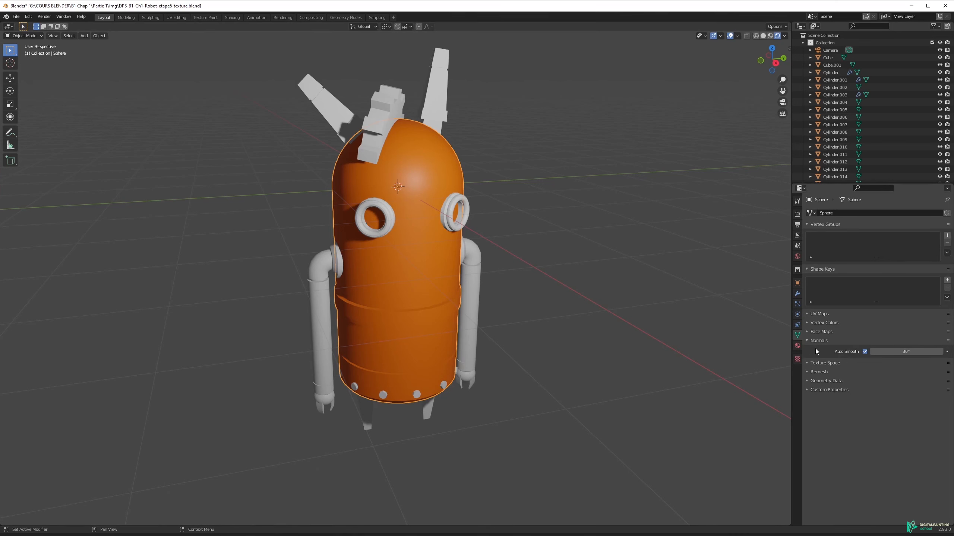
{"action": "left_click", "coordinate": [797, 346]}
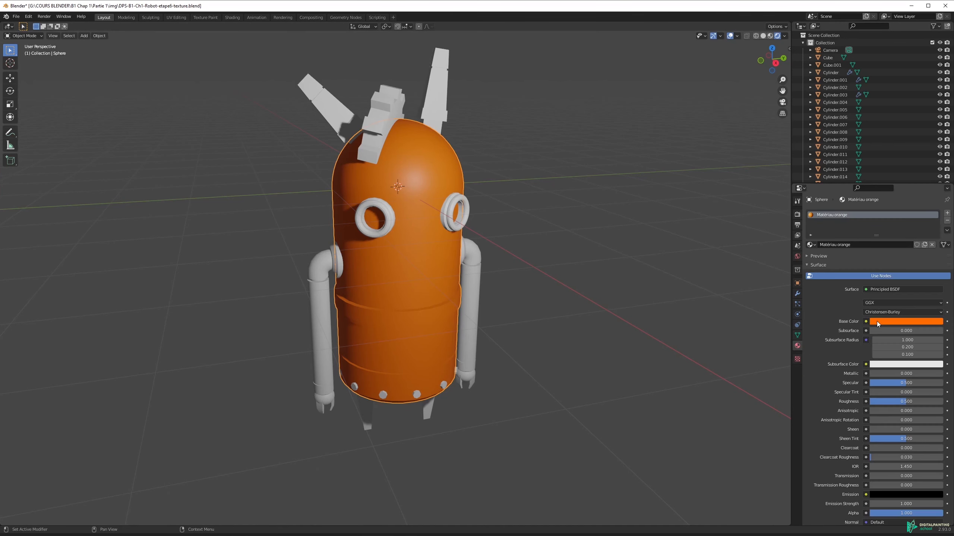
{"action": "middle_click_drag", "start_coordinate": [497, 219], "coordinate": [497, 207]}
{"action": "left_click", "coordinate": [902, 322]}
{"action": "left_click_drag", "start_coordinate": [920, 300], "coordinate": [910, 301]}
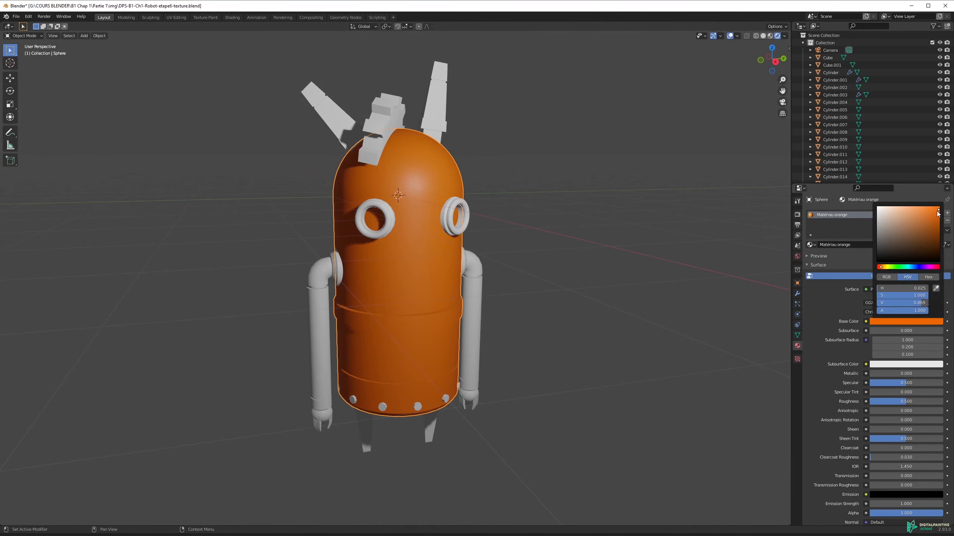
{"action": "left_click", "coordinate": [611, 220]}
{"action": "left_click", "coordinate": [467, 149]}
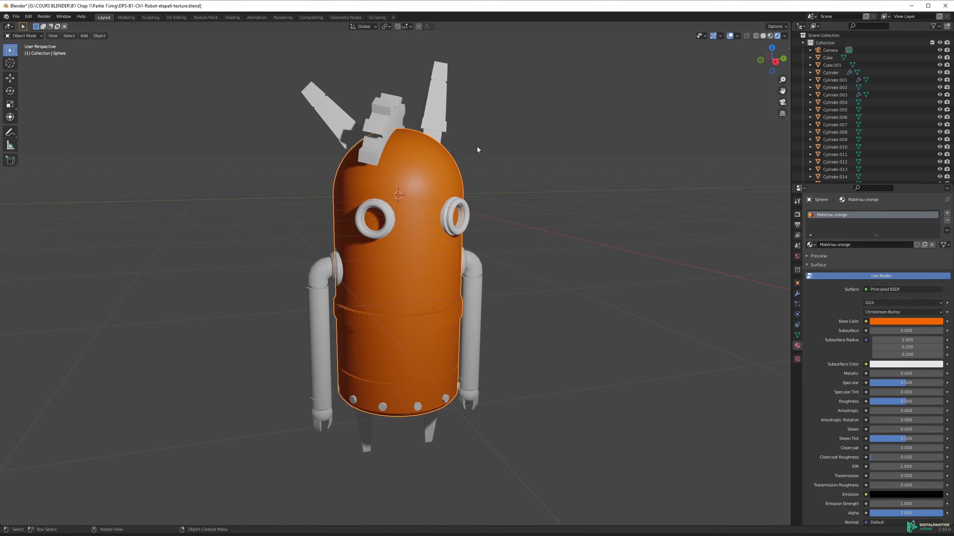
{"action": "left_click", "coordinate": [576, 60]}
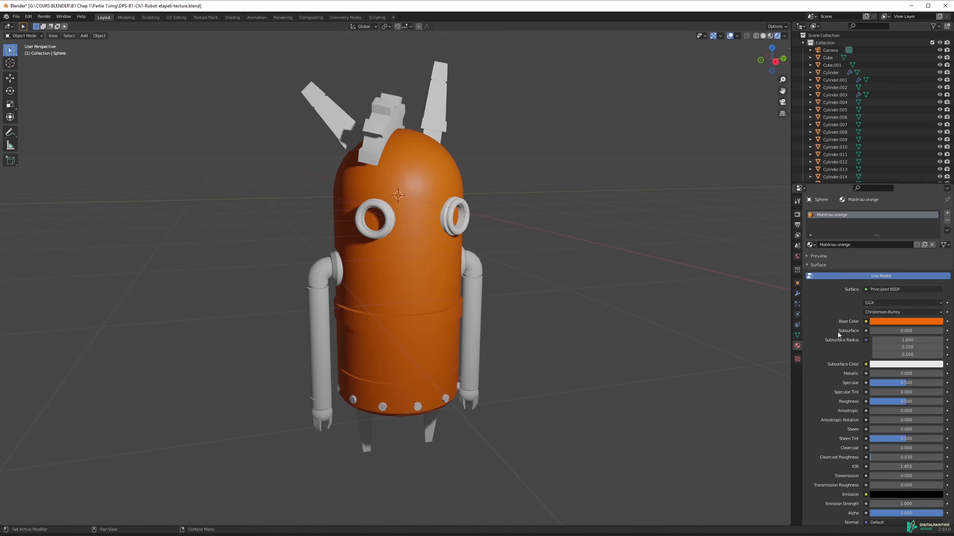
Step: Try a dark brown Base Color with hue 0.055 and saturation 0.757 on the body material, and undo it
{"action": "left_click", "coordinate": [906, 321]}
{"action": "left_click", "coordinate": [910, 245]}
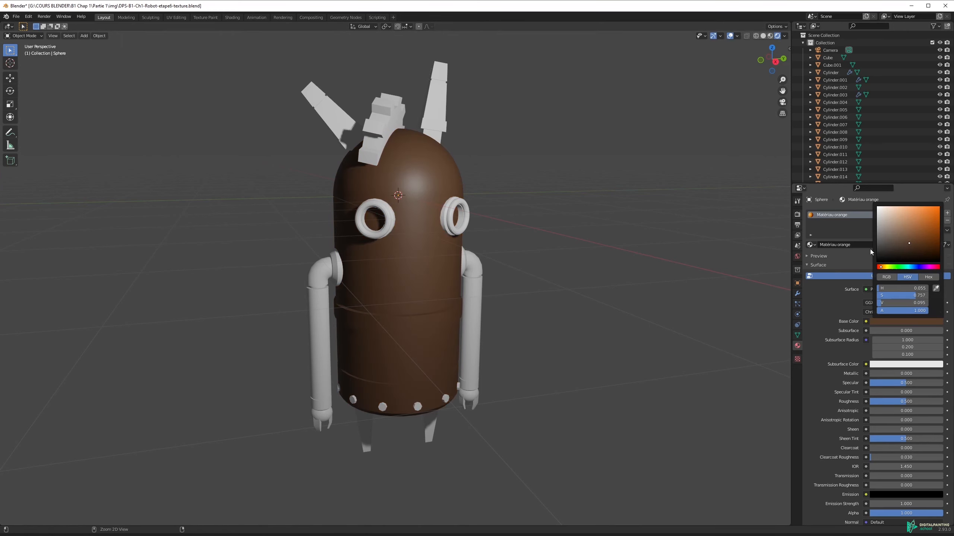
{"action": "key", "text": "ctrl+z"}
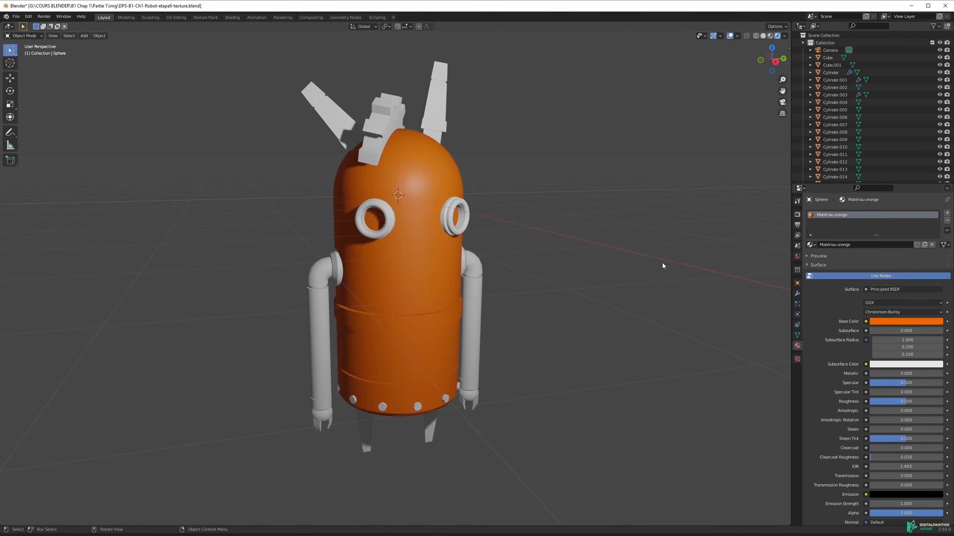
{"action": "left_click", "coordinate": [911, 321]}
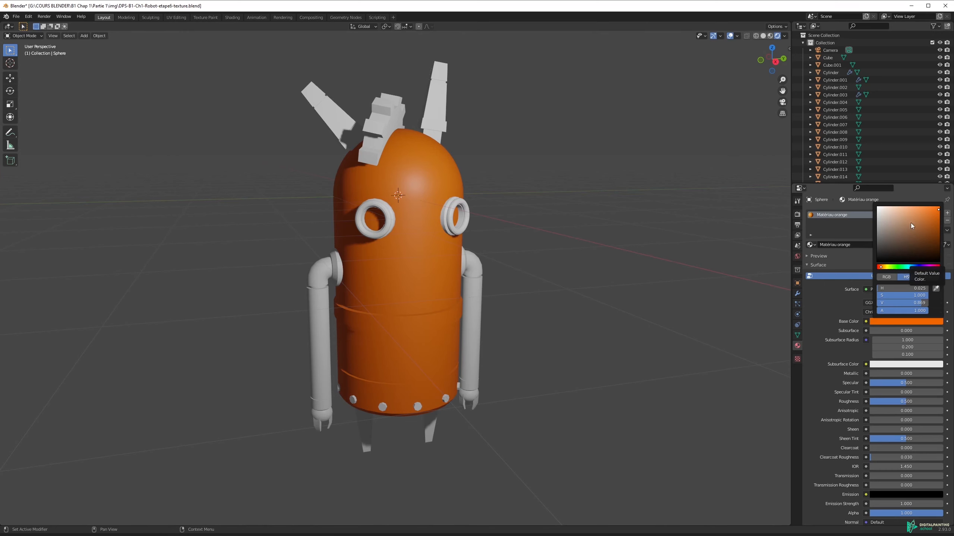
Step: Set the Color Picker Type to Square (SV + H) in the interface preferences and close the preferences
{"action": "left_click", "coordinate": [30, 17]}
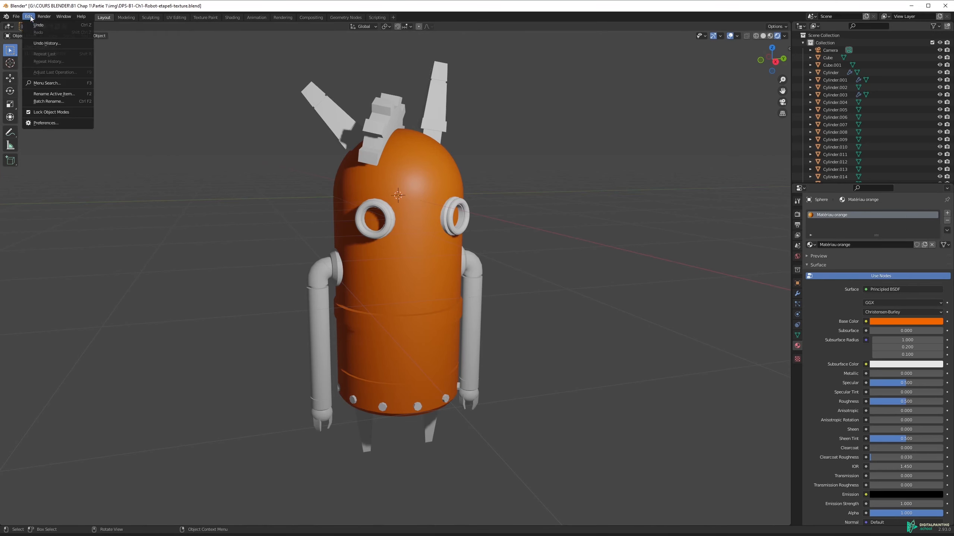
{"action": "left_click", "coordinate": [45, 123]}
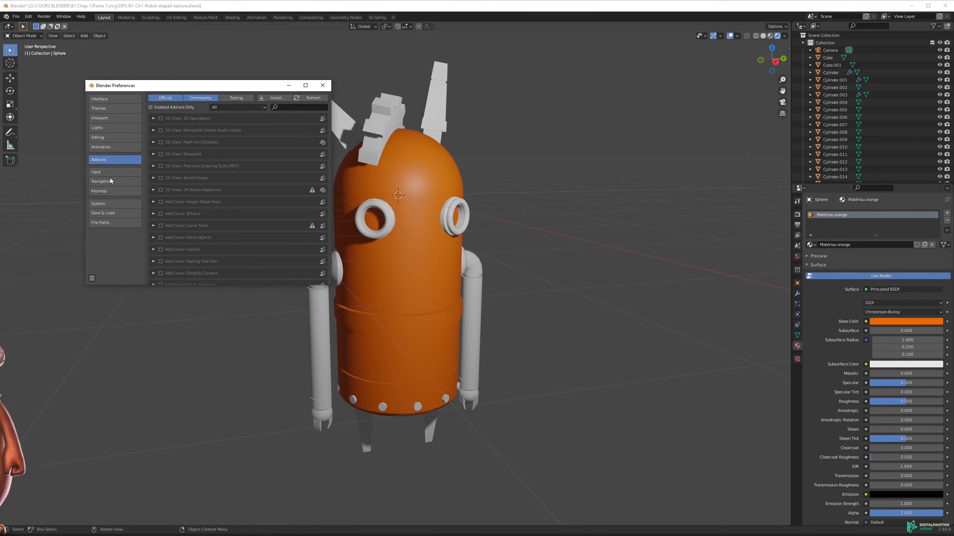
{"action": "left_click", "coordinate": [112, 98]}
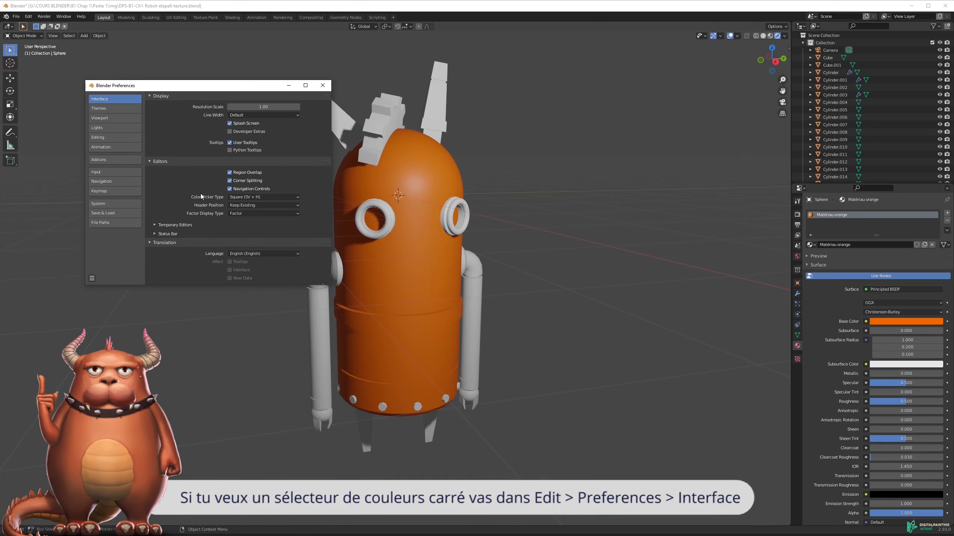
{"action": "left_click", "coordinate": [247, 197]}
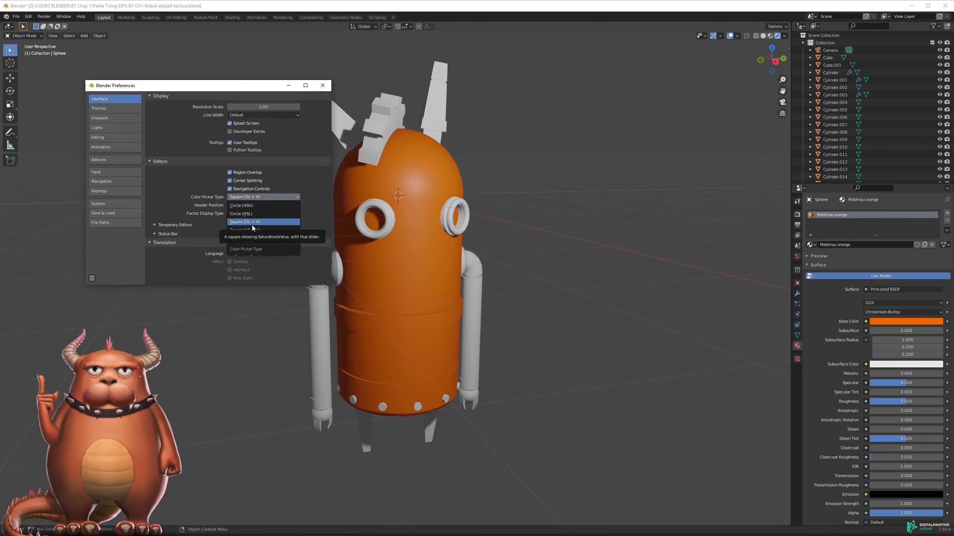
{"action": "left_click", "coordinate": [252, 223]}
{"action": "left_click", "coordinate": [322, 85]}
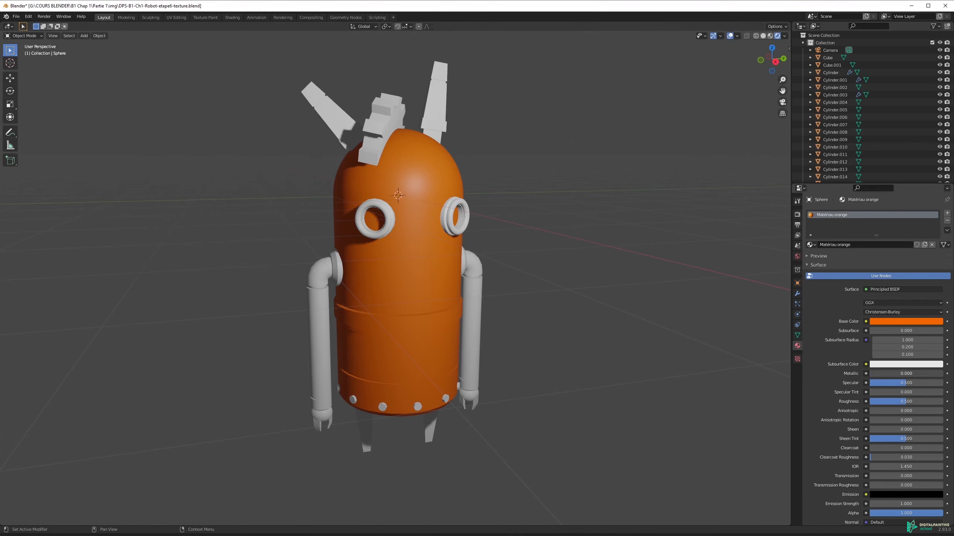
Step: Raise the orange material's Metallic and Roughness to 1.000 and inspect the robot's body up close
{"action": "left_click_drag", "start_coordinate": [874, 374], "coordinate": [943, 373]}
{"action": "mouse_move", "coordinate": [517, 248]}
{"action": "middle_mouse_down"}
{"action": "mouse_move", "coordinate": [456, 226]}
{"action": "mouse_move", "coordinate": [437, 252]}
{"action": "mouse_move", "coordinate": [462, 273]}
{"action": "mouse_move", "coordinate": [524, 270]}
{"action": "mouse_move", "coordinate": [549, 229]}
{"action": "mouse_move", "coordinate": [537, 208]}
{"action": "mouse_move", "coordinate": [486, 248]}
{"action": "mouse_move", "coordinate": [460, 237]}
{"action": "mouse_move", "coordinate": [445, 245]}
{"action": "mouse_move", "coordinate": [516, 246]}
{"action": "middle_mouse_up"}
{"action": "scroll", "coordinate": [857, 349], "scroll_direction": "down", "scroll_amount": 3}
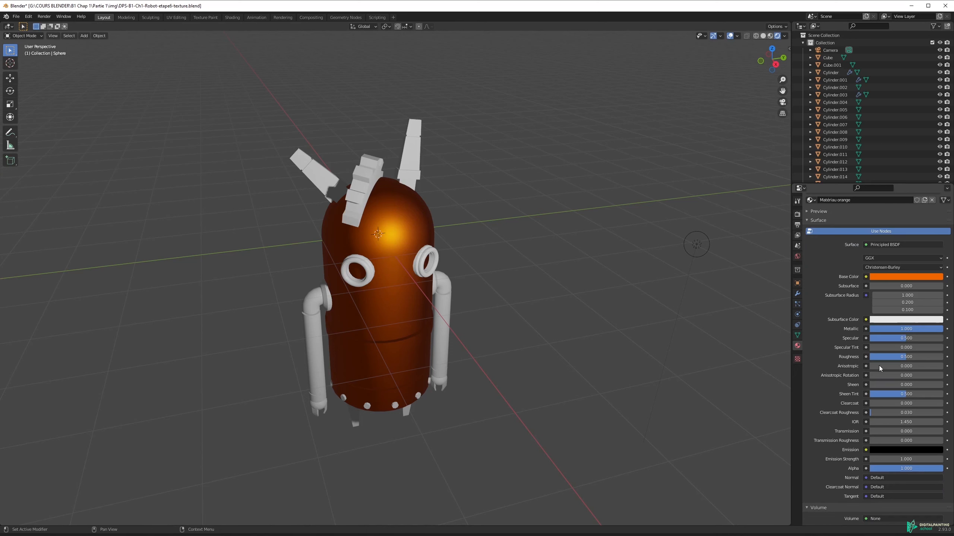
{"action": "left_click_drag", "start_coordinate": [906, 357], "coordinate": [942, 357]}
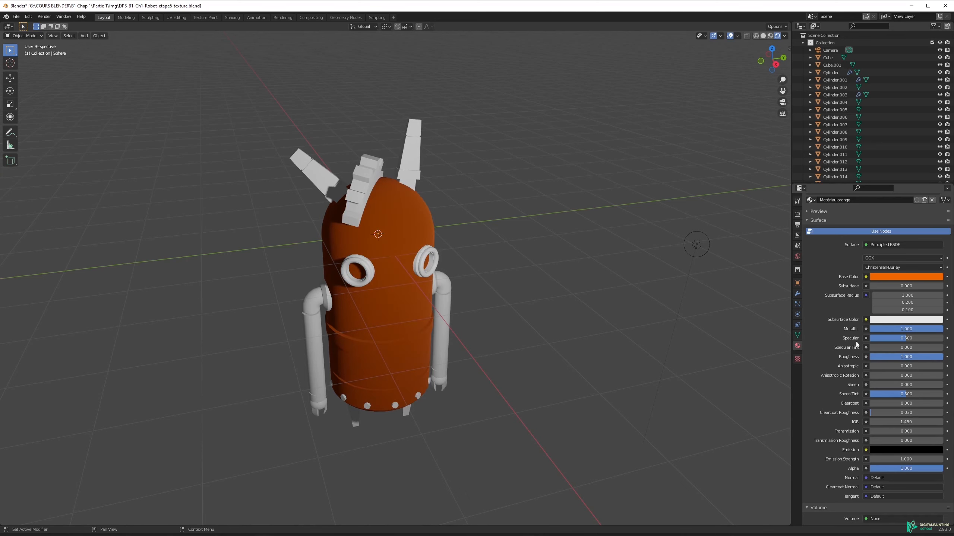
{"action": "mouse_move", "coordinate": [400, 259]}
{"action": "middle_mouse_down"}
{"action": "mouse_move", "coordinate": [335, 222]}
{"action": "mouse_move", "coordinate": [304, 240]}
{"action": "mouse_move", "coordinate": [334, 271]}
{"action": "mouse_move", "coordinate": [408, 261]}
{"action": "middle_mouse_up"}
{"action": "scroll", "coordinate": [411, 258], "scroll_direction": "up", "scroll_amount": 5}
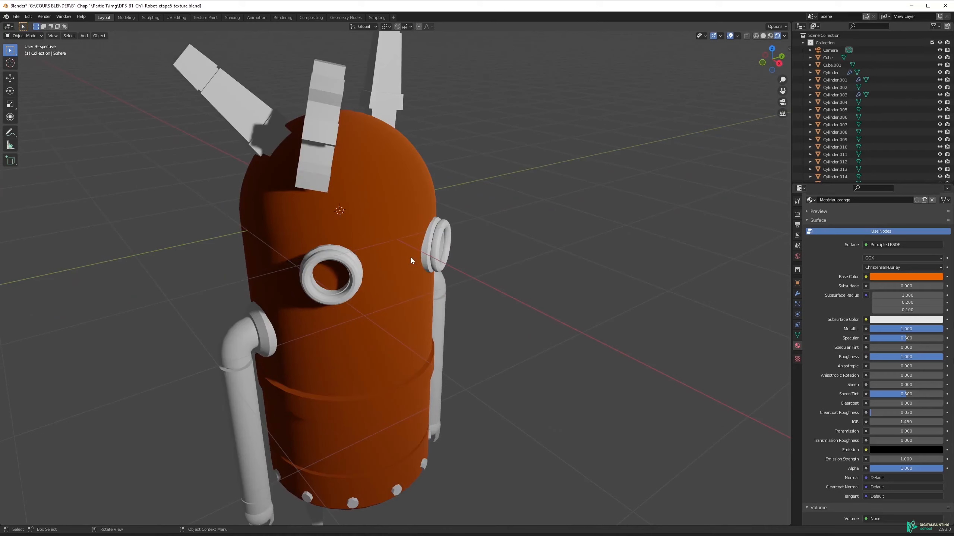
{"action": "scroll", "coordinate": [410, 259], "scroll_direction": "up", "scroll_amount": 2}
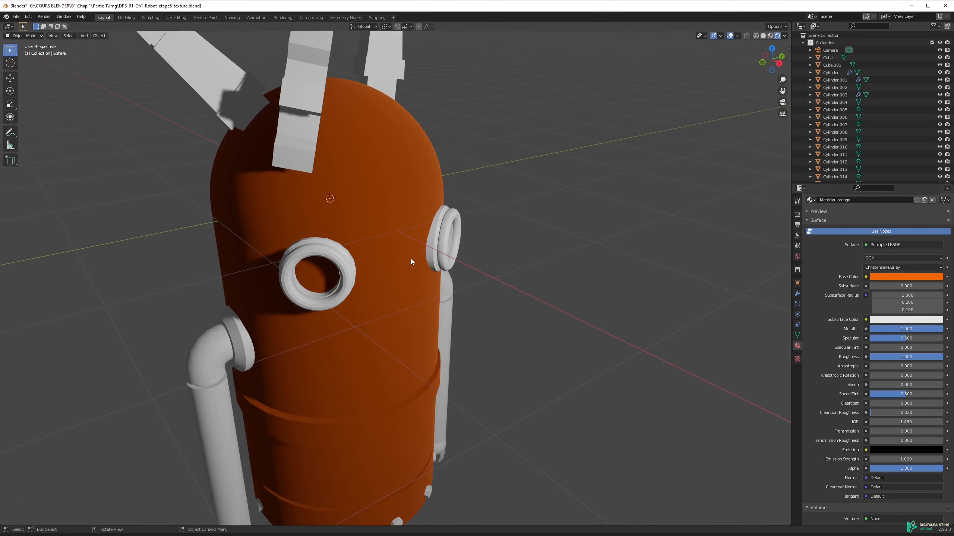
{"action": "scroll", "coordinate": [392, 237], "scroll_direction": "down", "scroll_amount": 3}
{"action": "scroll", "coordinate": [460, 230], "scroll_direction": "down", "scroll_amount": 1}
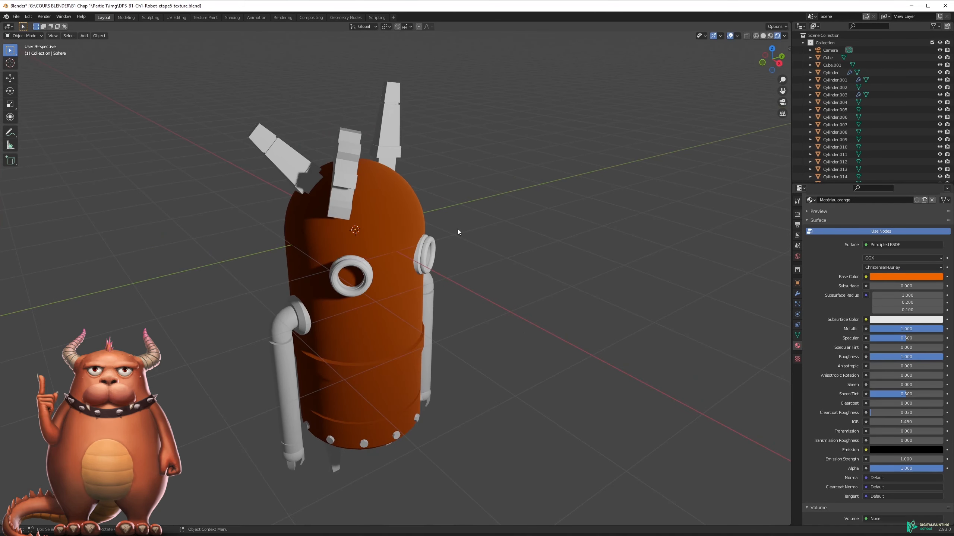
Step: Lower the orange material's Roughness to 0.025 and its Metallic to 0.000
{"action": "left_click_drag", "start_coordinate": [939, 357], "coordinate": [873, 357]}
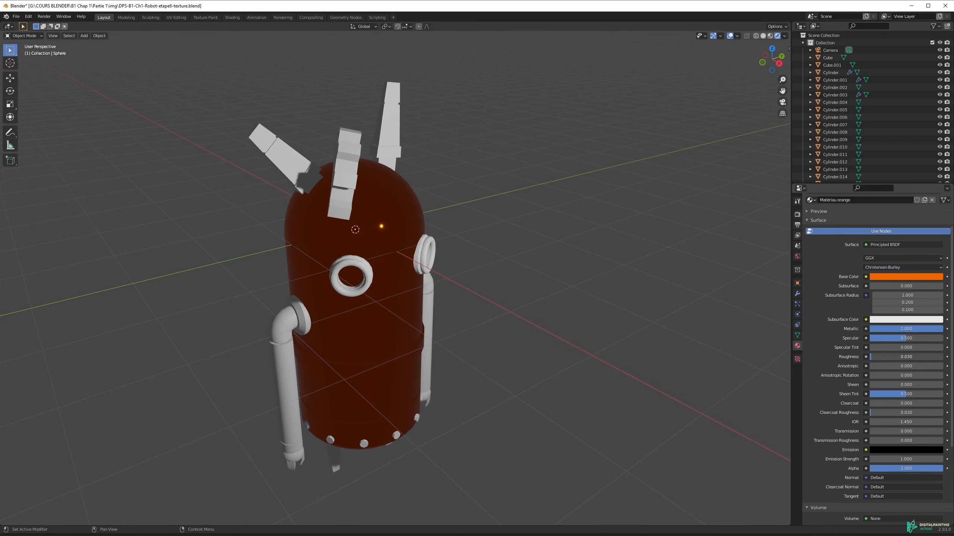
{"action": "middle_click_drag", "start_coordinate": [389, 233], "coordinate": [477, 248]}
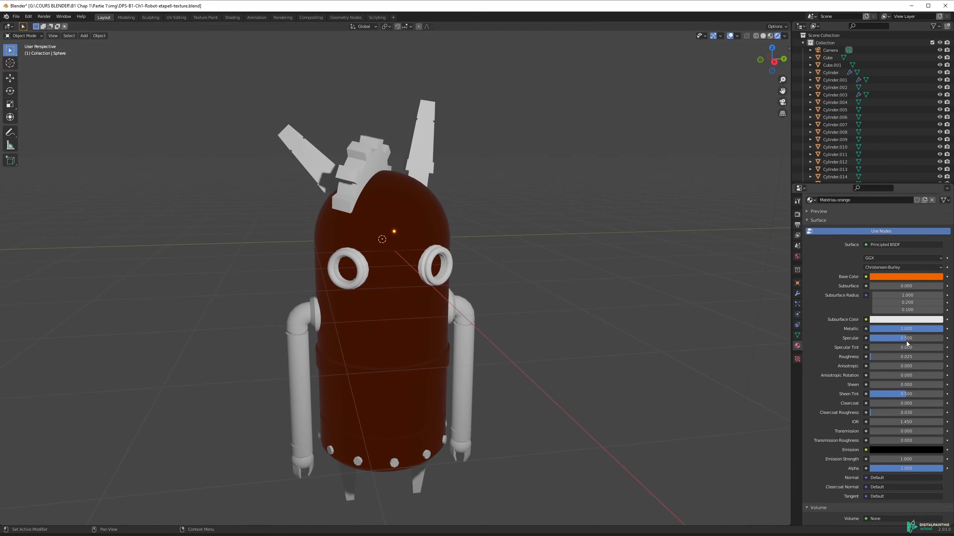
{"action": "left_click_drag", "start_coordinate": [939, 328], "coordinate": [869, 329]}
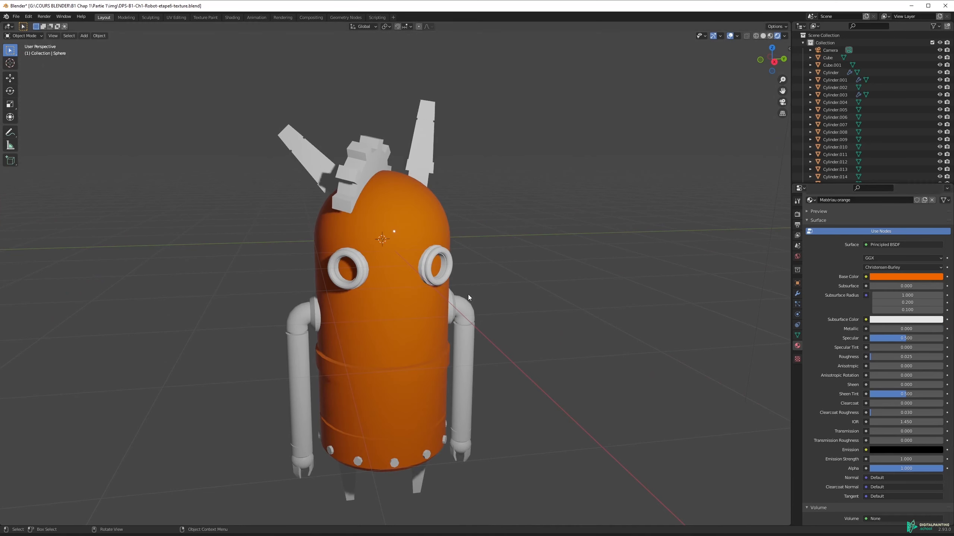
Step: Adjust the orange material's Roughness to 0.318 and its Specular to 0.495 while checking the highlights on the body
{"action": "left_click_drag", "start_coordinate": [876, 356], "coordinate": [897, 357]}
{"action": "middle_click_drag", "start_coordinate": [338, 263], "coordinate": [390, 279]}
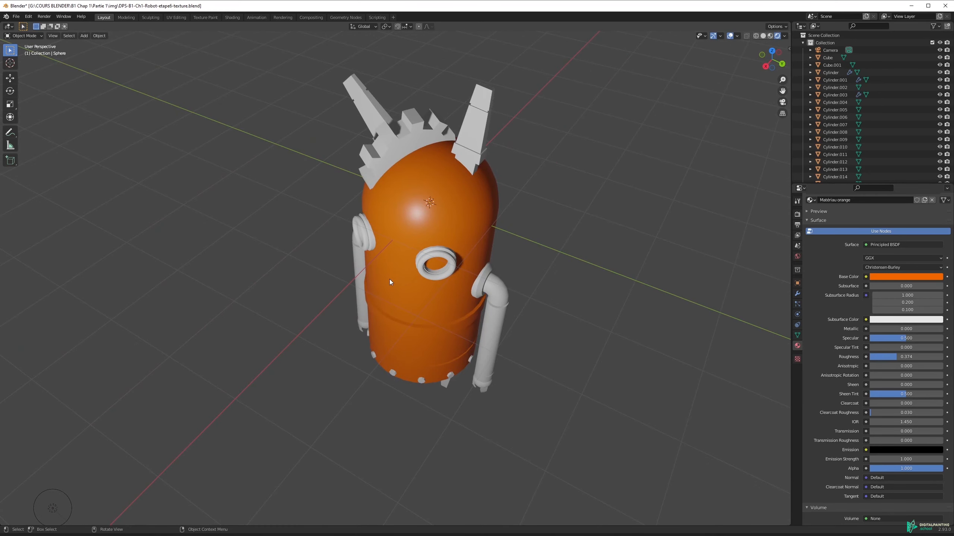
{"action": "middle_click_drag", "start_coordinate": [480, 237], "coordinate": [398, 230]}
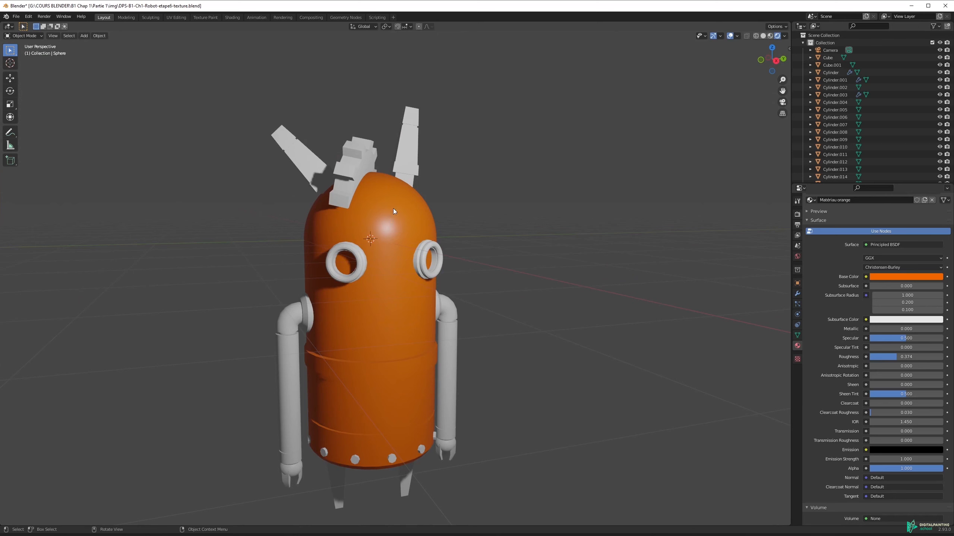
{"action": "mouse_move", "coordinate": [899, 358]}
{"action": "left_mouse_down"}
{"action": "mouse_move", "coordinate": [888, 357]}
{"action": "mouse_move", "coordinate": [928, 357]}
{"action": "mouse_move", "coordinate": [879, 357]}
{"action": "mouse_move", "coordinate": [894, 357]}
{"action": "left_mouse_up"}
{"action": "scroll", "coordinate": [392, 202], "scroll_direction": "up", "scroll_amount": 1}
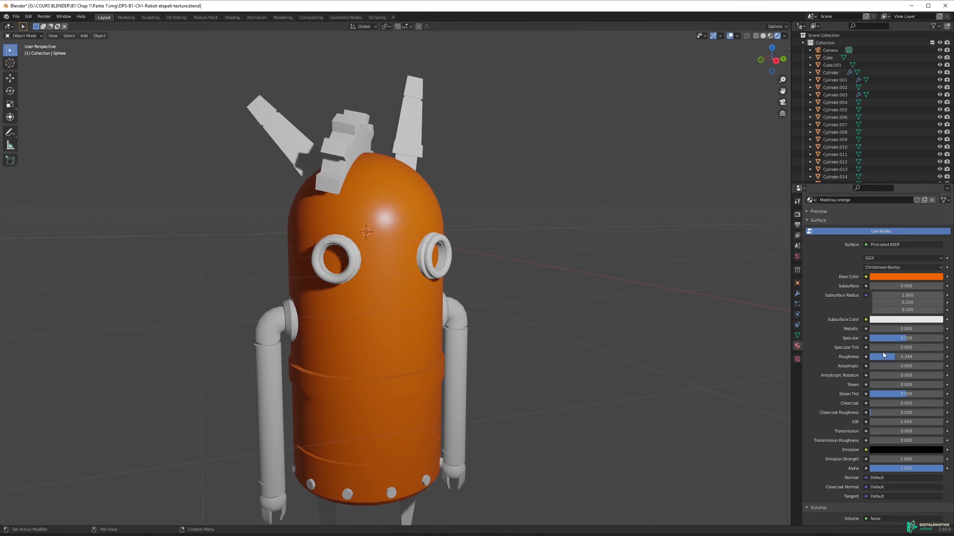
{"action": "left_click_drag", "start_coordinate": [927, 357], "coordinate": [906, 339]}
Step: Lower the orange material's Alpha to 0.389
{"action": "scroll", "coordinate": [896, 363], "scroll_direction": "down", "scroll_amount": 2}
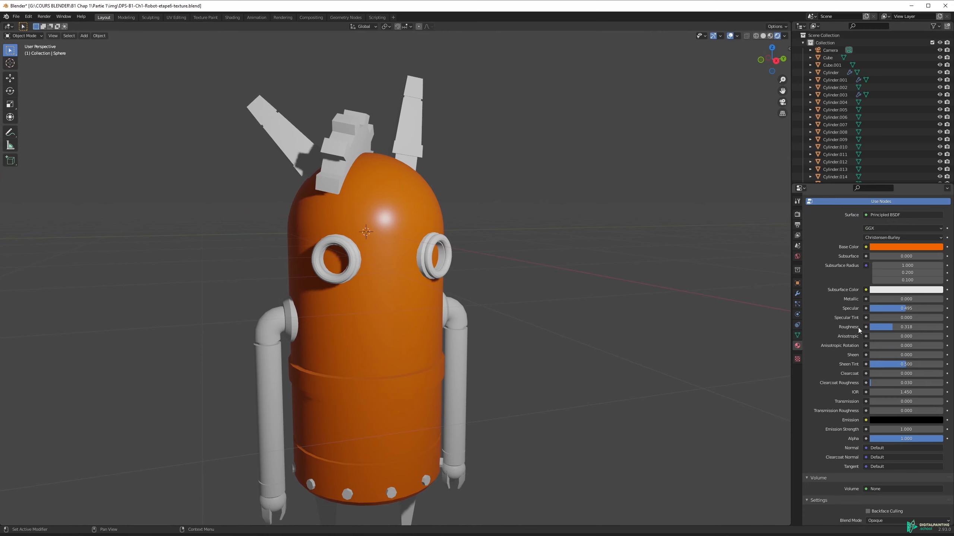
{"action": "left_click_drag", "start_coordinate": [905, 439], "coordinate": [851, 438]}
{"action": "middle_click_drag", "start_coordinate": [496, 258], "coordinate": [499, 278]}
{"action": "mouse_move", "coordinate": [894, 438]}
{"action": "left_mouse_down"}
{"action": "mouse_move", "coordinate": [909, 439]}
{"action": "mouse_move", "coordinate": [896, 438]}
{"action": "left_mouse_up"}
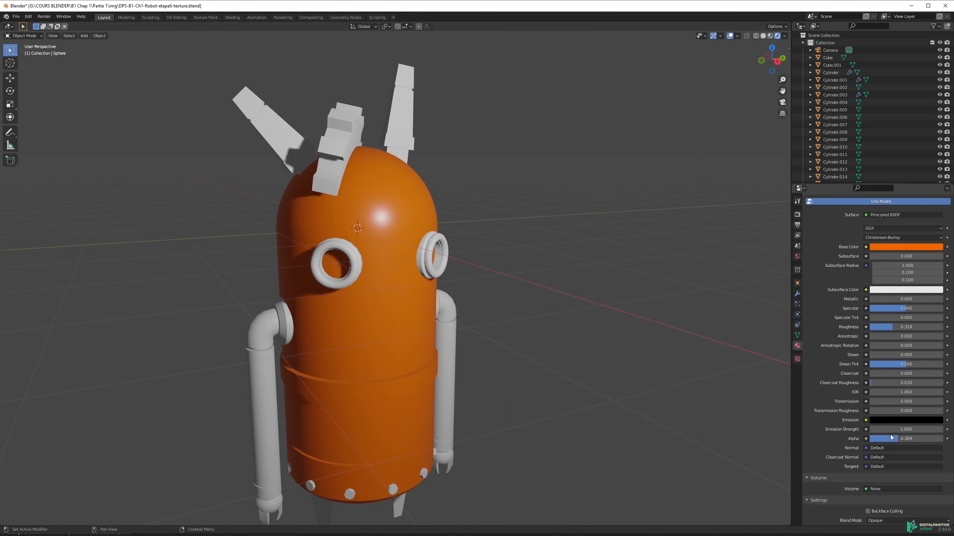
Step: Set both the Blend Mode and the Shadow Mode of the orange material to Alpha Hashed
{"action": "scroll", "coordinate": [864, 416], "scroll_direction": "down", "scroll_amount": 5}
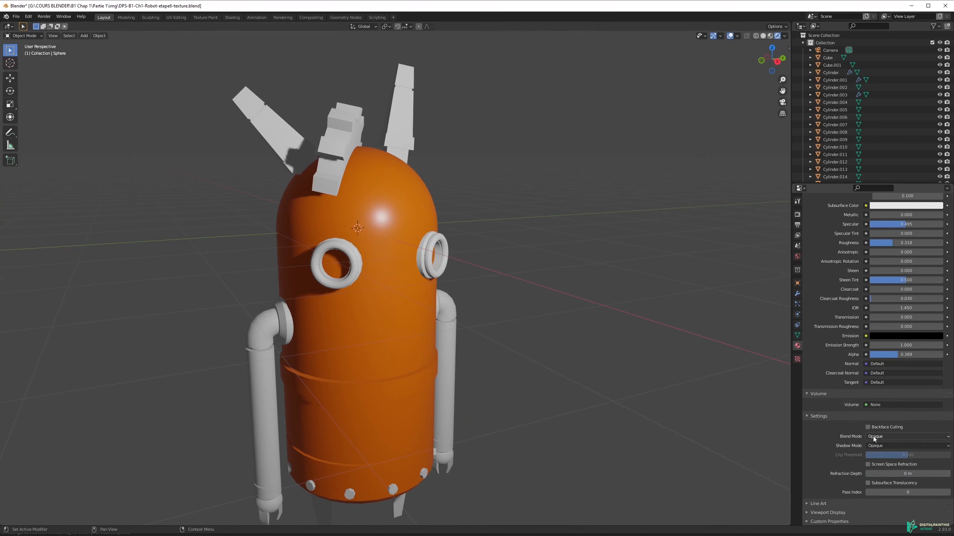
{"action": "left_click", "coordinate": [884, 436]}
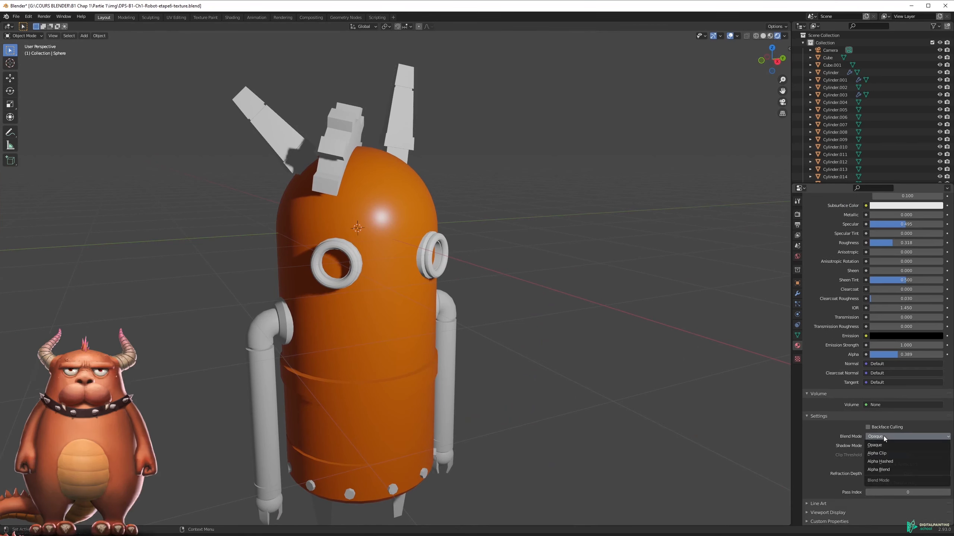
{"action": "left_click", "coordinate": [884, 461]}
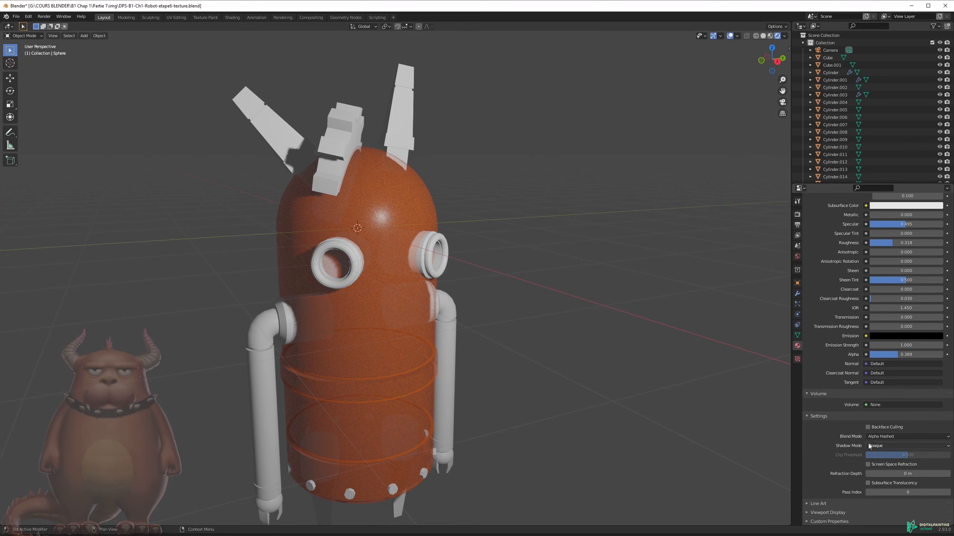
{"action": "left_click", "coordinate": [881, 446]}
{"action": "left_click", "coordinate": [880, 479]}
{"action": "middle_click_drag", "start_coordinate": [544, 281], "coordinate": [548, 274]}
Step: Set the orange material's Alpha to 1 and its Metallic to 0.308
{"action": "double_click", "coordinate": [903, 355]}
{"action": "type", "text": "1"}
{"action": "key", "text": "Return"}
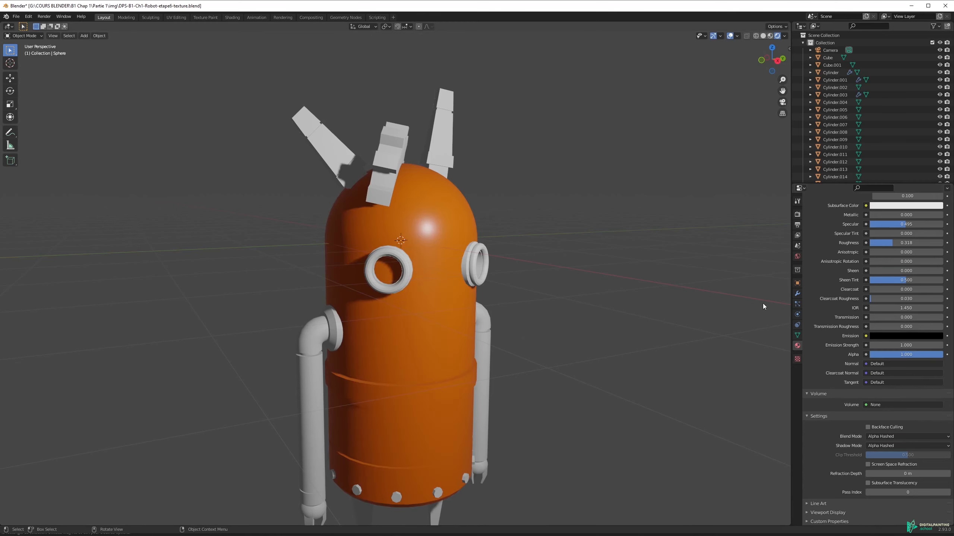
{"action": "scroll", "coordinate": [870, 319], "scroll_direction": "up", "scroll_amount": 8}
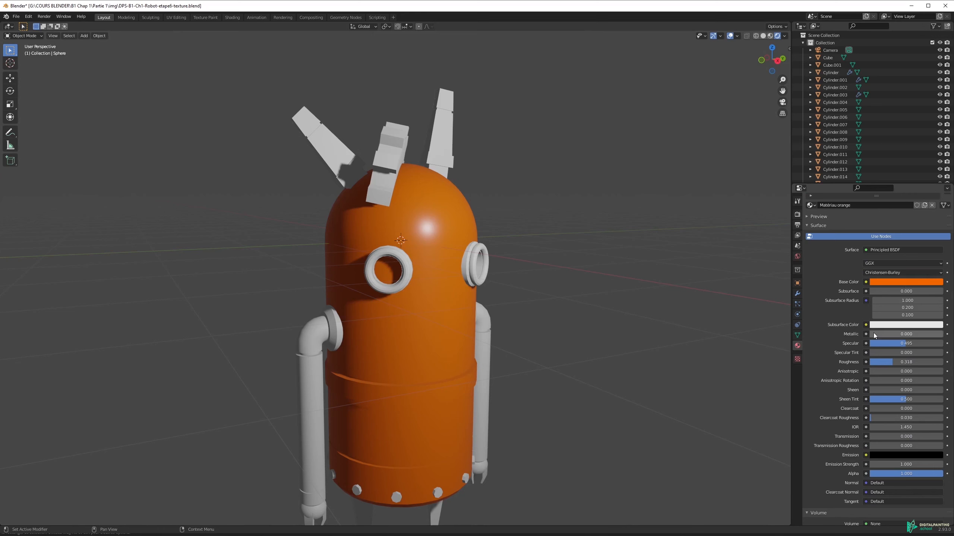
{"action": "mouse_move", "coordinate": [876, 334]}
{"action": "left_mouse_down"}
{"action": "mouse_move", "coordinate": [903, 334]}
{"action": "mouse_move", "coordinate": [895, 334]}
{"action": "left_mouse_up"}
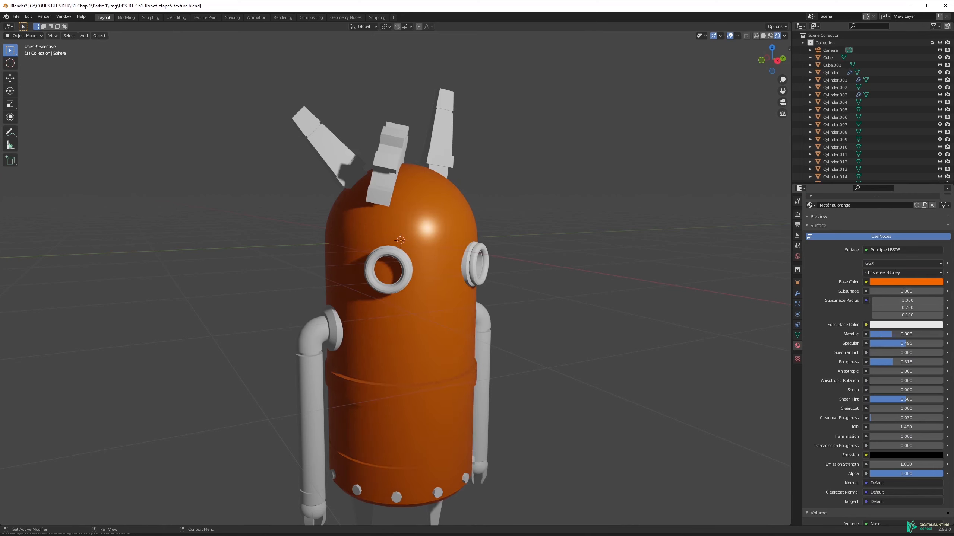
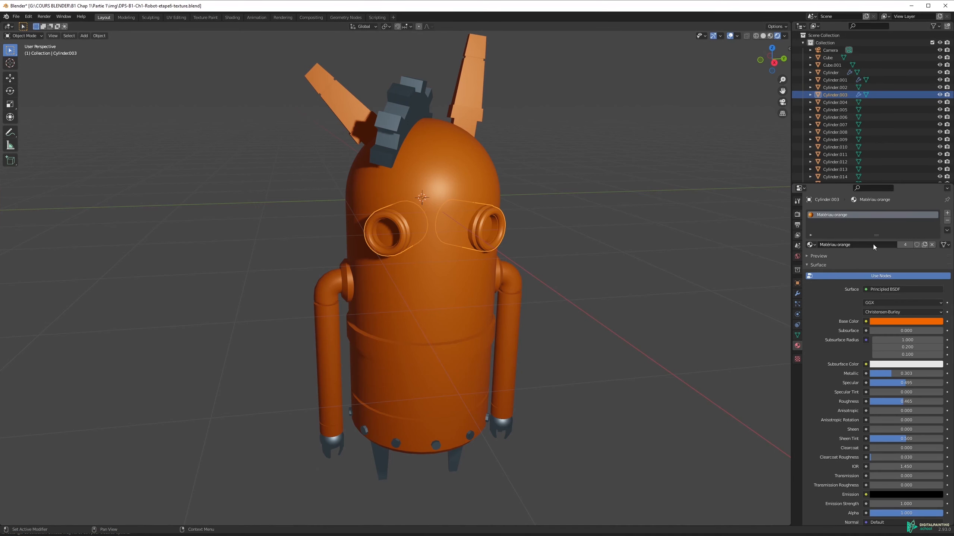
Step: Make an independent copy of the orange material on the robot's eye rings and rename it Matériau vert
{"action": "left_click", "coordinate": [906, 247]}
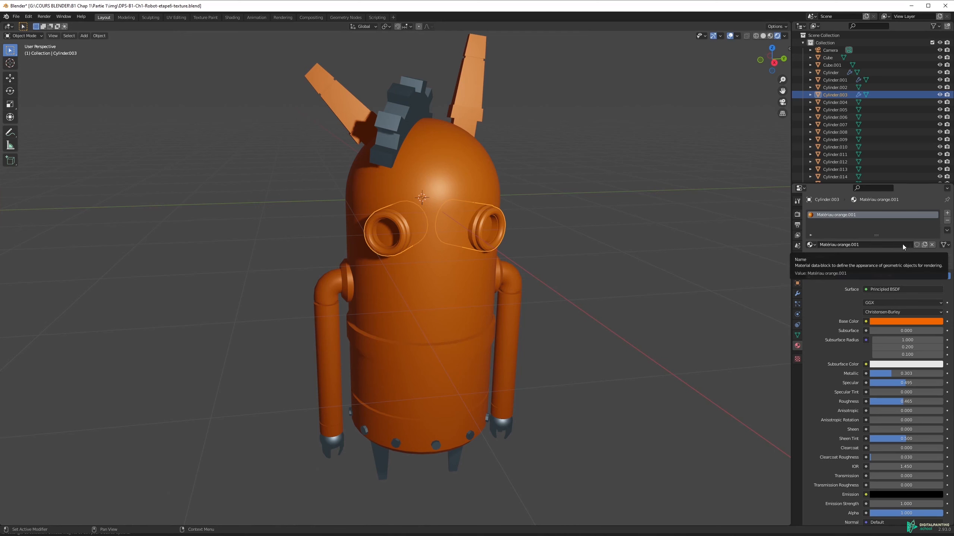
{"action": "left_click", "coordinate": [877, 245]}
{"action": "key", "text": "BackSpace"}
{"action": "key", "text": "BackSpace"}
{"action": "key", "text": "BackSpace"}
{"action": "key", "text": "BackSpace"}
{"action": "key", "text": "BackSpace"}
{"action": "key", "text": "BackSpace"}
{"action": "key", "text": "BackSpace"}
{"action": "key", "text": "BackSpace"}
{"action": "key", "text": "BackSpace"}
{"action": "key", "text": "BackSpace"}
{"action": "type", "text": "vert"}
{"action": "key", "text": "Return"}
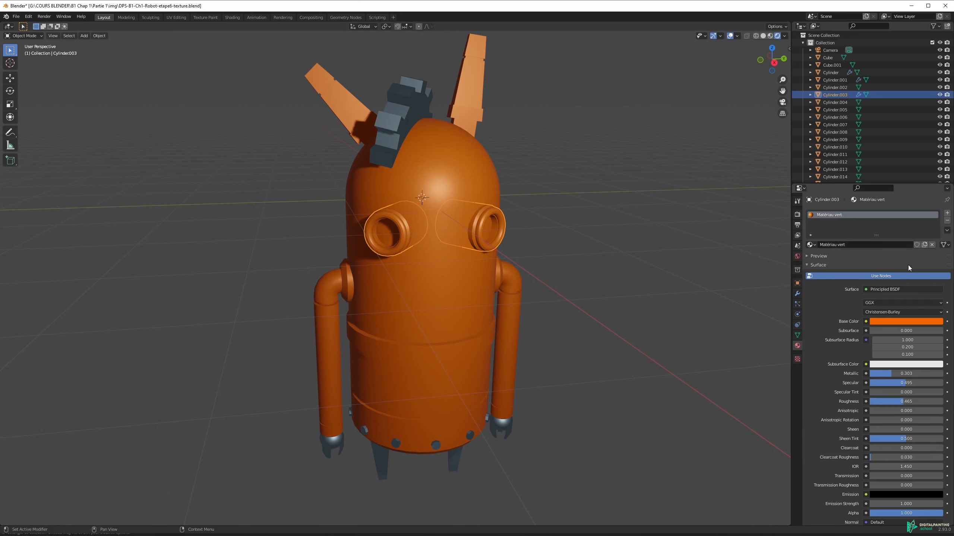
Step: Set the Base Color of Matériau vert to a green with hue 0.267 and value 0.538
{"action": "left_click", "coordinate": [877, 322]}
{"action": "left_click", "coordinate": [896, 267]}
{"action": "left_click", "coordinate": [902, 257]}
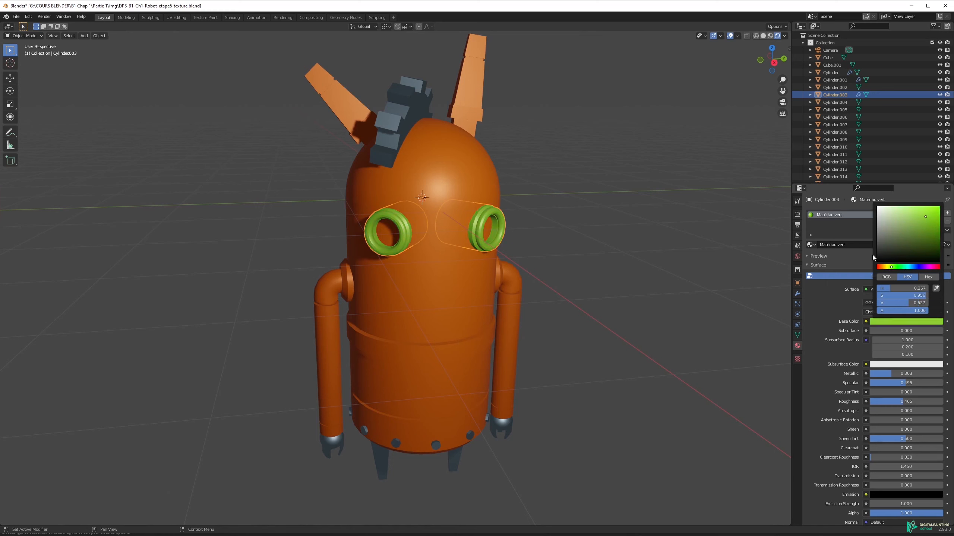
{"action": "left_click", "coordinate": [898, 321]}
{"action": "left_click", "coordinate": [926, 219]}
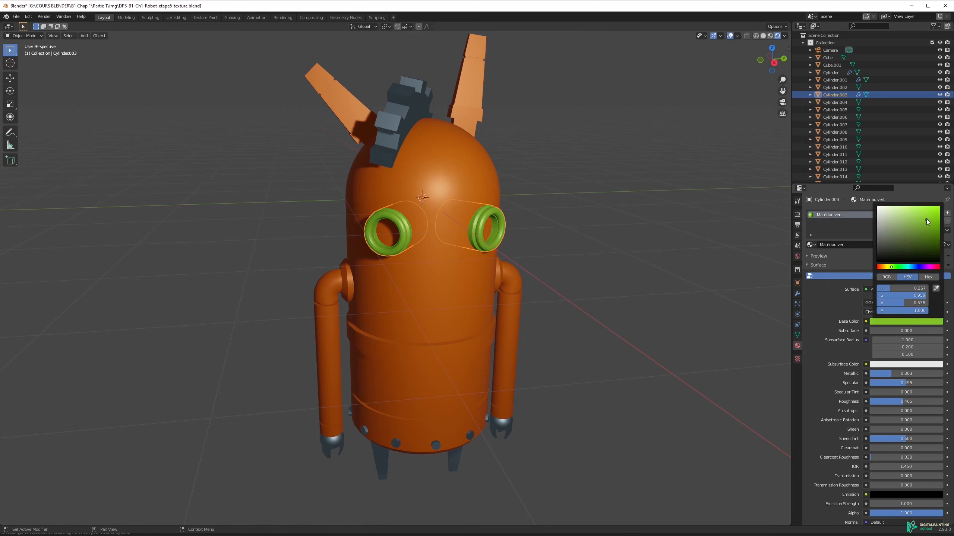
Step: Select the robot's arms and enter Edit Mode on them
{"action": "middle_click_drag", "start_coordinate": [563, 263], "coordinate": [580, 250]}
{"action": "middle_click_drag", "start_coordinate": [526, 271], "coordinate": [580, 229], "text": "shift"}
{"action": "left_click", "coordinate": [409, 226]}
{"action": "scroll", "coordinate": [396, 251], "scroll_direction": "up", "scroll_amount": 2}
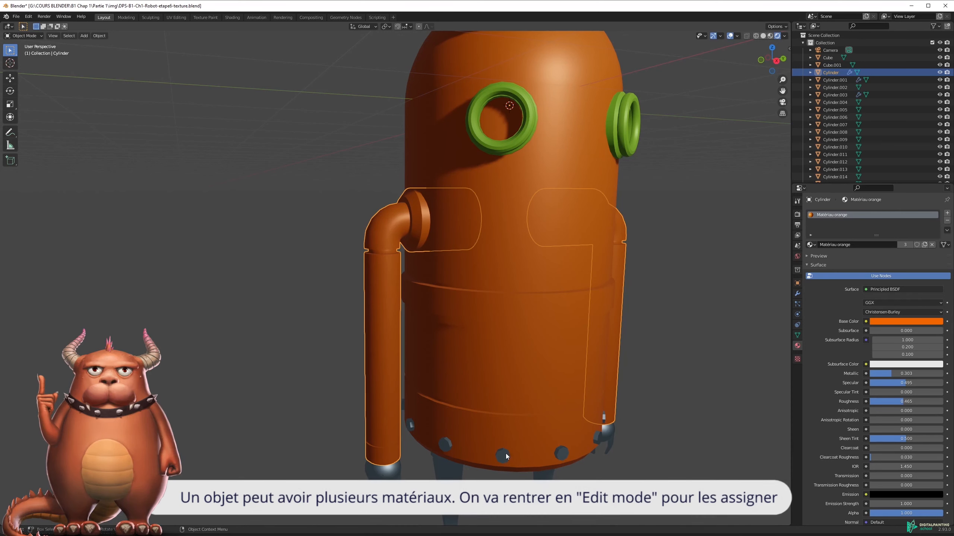
{"action": "left_click", "coordinate": [373, 192]}
{"action": "left_click", "coordinate": [379, 224]}
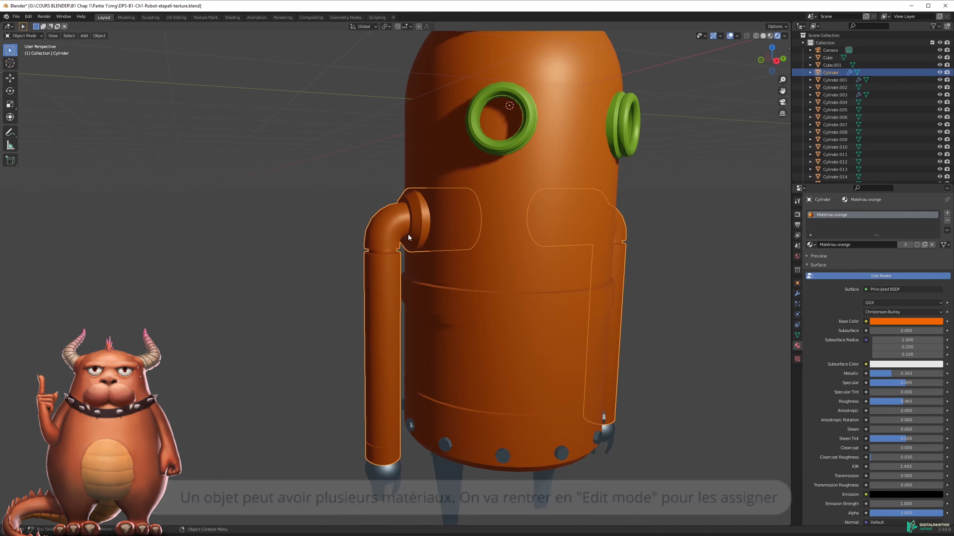
{"action": "key", "text": "Tab"}
{"action": "scroll", "coordinate": [388, 233], "scroll_direction": "up", "scroll_amount": 3}
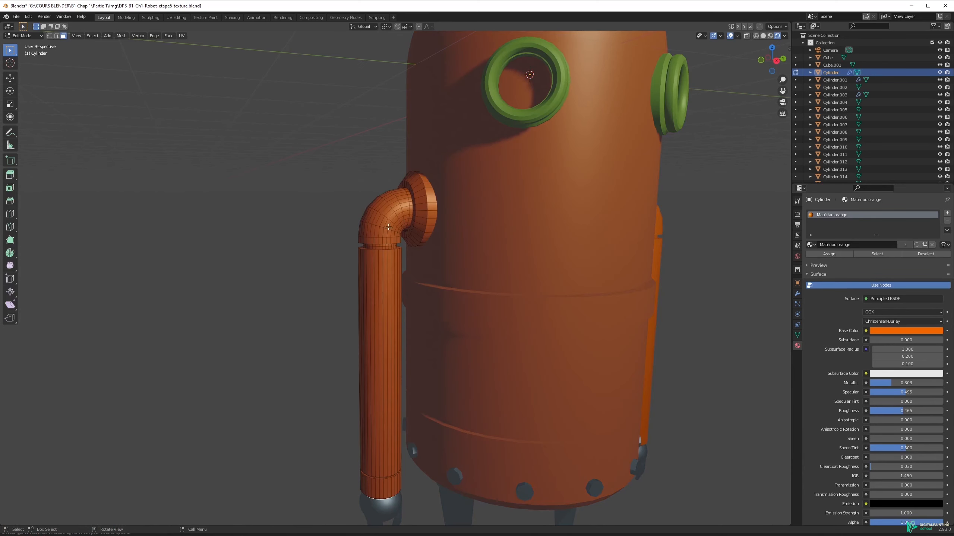
{"action": "scroll", "coordinate": [386, 226], "scroll_direction": "up", "scroll_amount": 2}
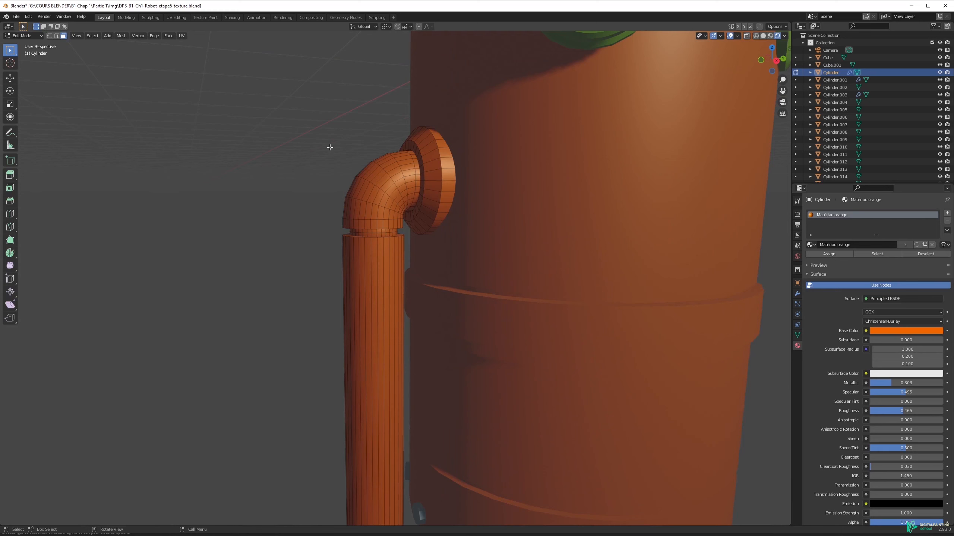
Step: Select the linked faces of the arm's elbow and assign them Parties grises through a second material slot, then return to Object Mode
{"action": "key", "text": "l"}
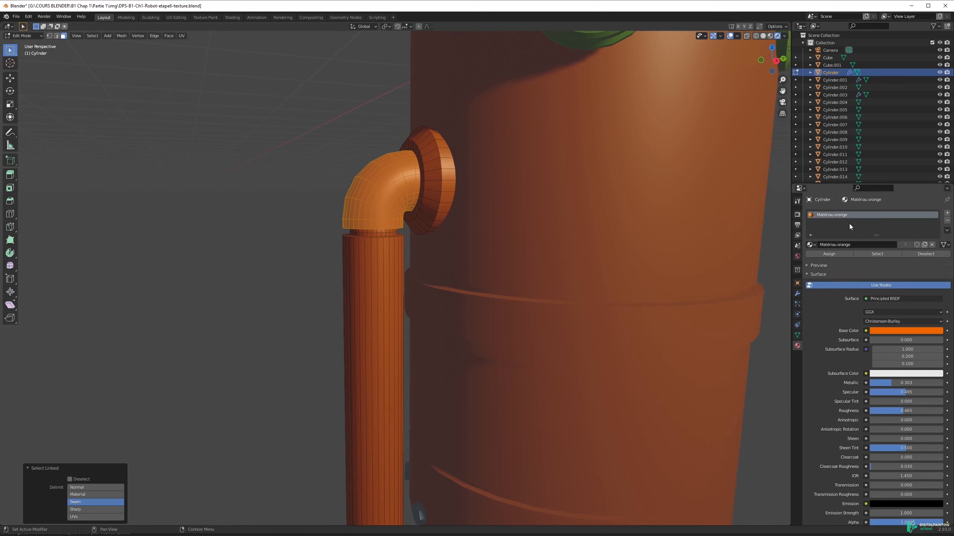
{"action": "left_click", "coordinate": [947, 214]}
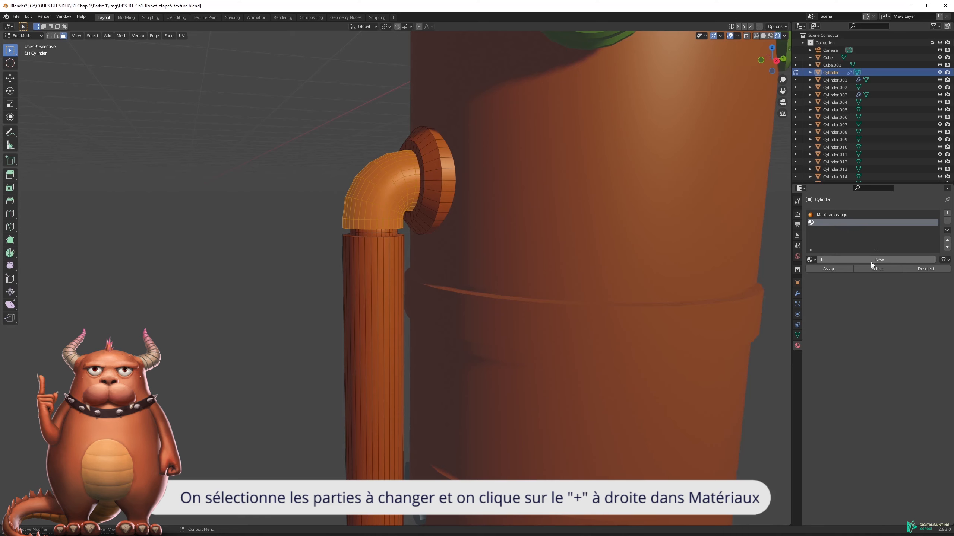
{"action": "left_click", "coordinate": [813, 259]}
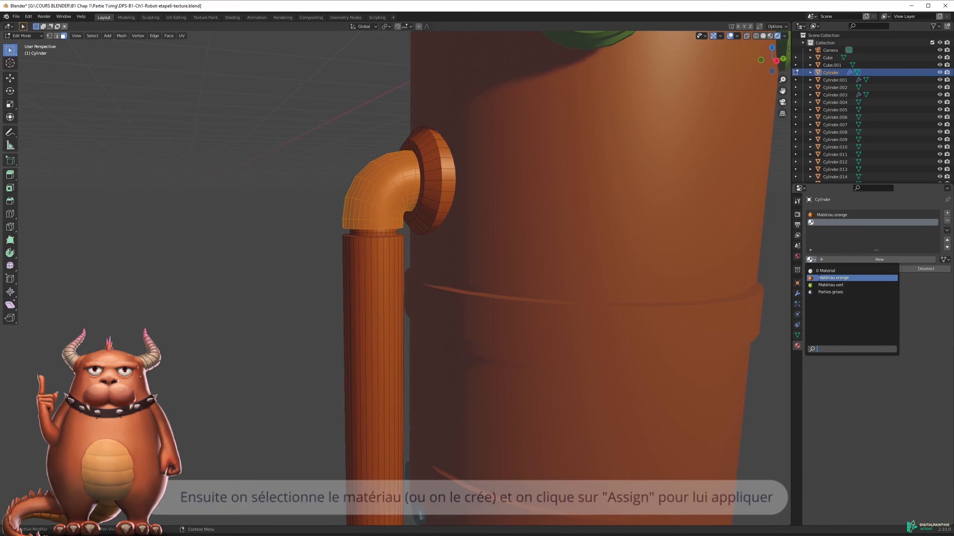
{"action": "left_click", "coordinate": [823, 292]}
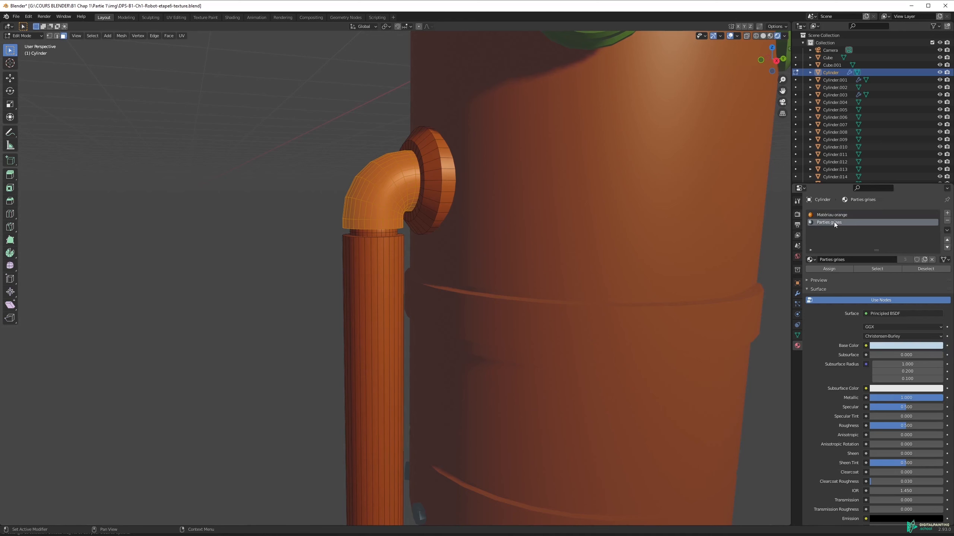
{"action": "left_click", "coordinate": [824, 269]}
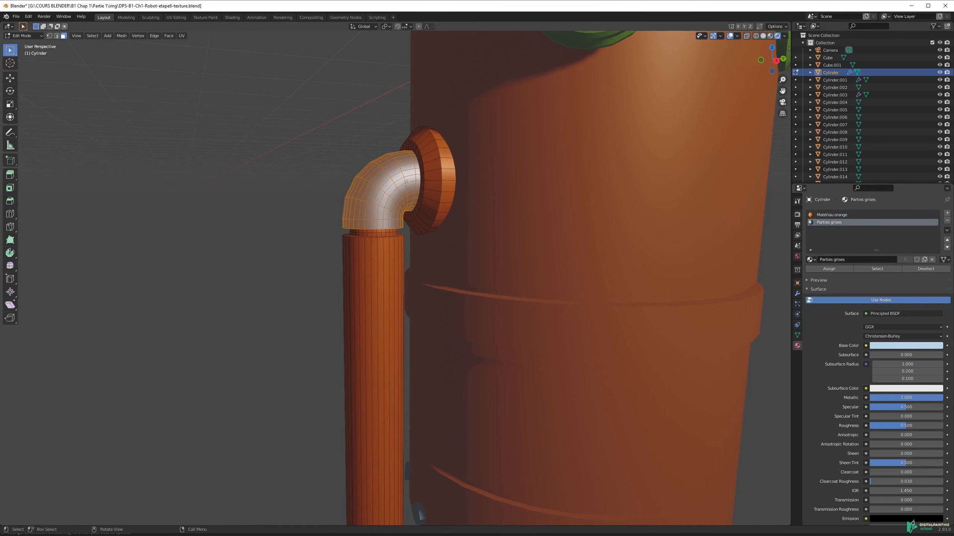
{"action": "key", "text": "alt+a"}
{"action": "key", "text": "Tab"}
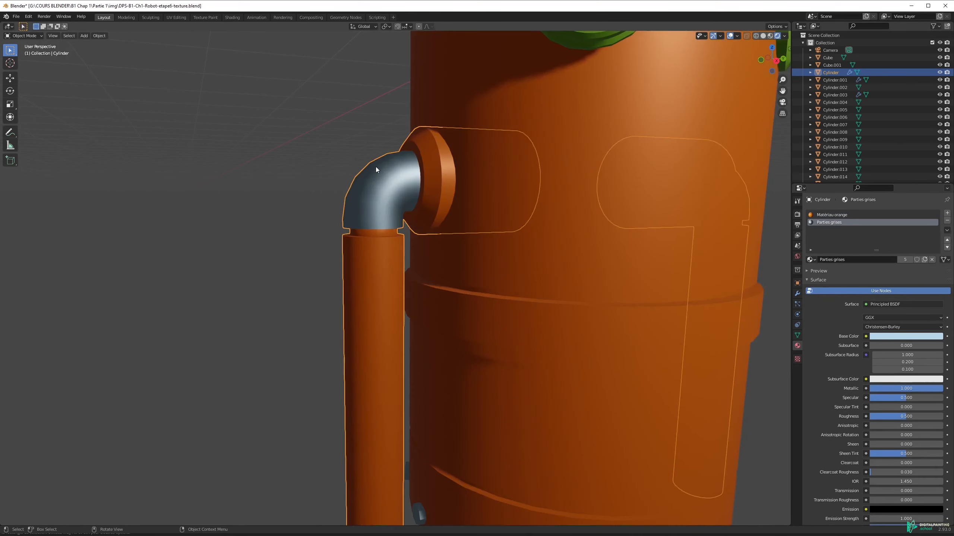
Step: Reopen the arms in Edit Mode and try selecting a face loop on the forearm tube
{"action": "scroll", "coordinate": [386, 244], "scroll_direction": "down", "scroll_amount": 3}
{"action": "scroll", "coordinate": [386, 241], "scroll_direction": "down", "scroll_amount": 1}
{"action": "middle_click_drag", "start_coordinate": [386, 241], "coordinate": [510, 277]}
{"action": "key", "text": "Tab"}
{"action": "scroll", "coordinate": [511, 277], "scroll_direction": "up", "scroll_amount": 2}
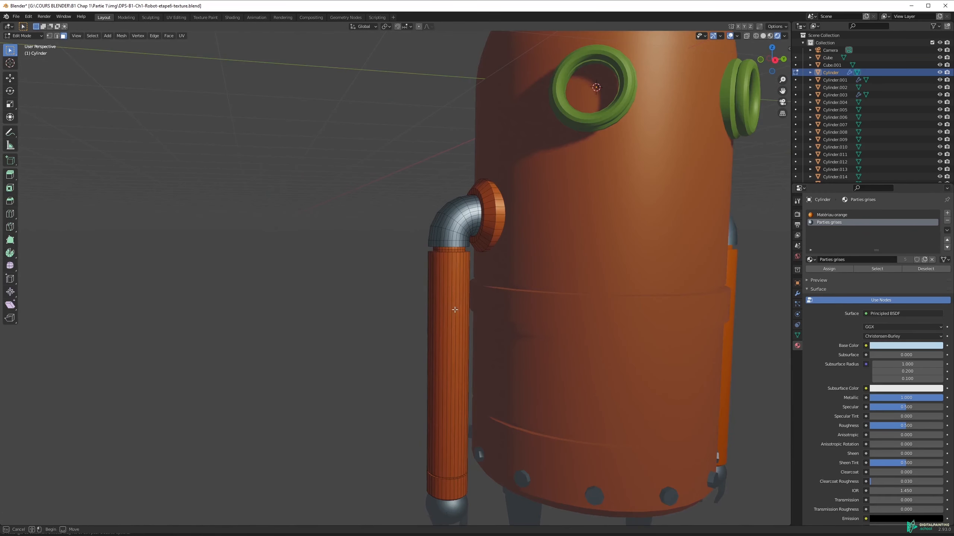
{"action": "scroll", "coordinate": [453, 339], "scroll_direction": "up", "scroll_amount": 2}
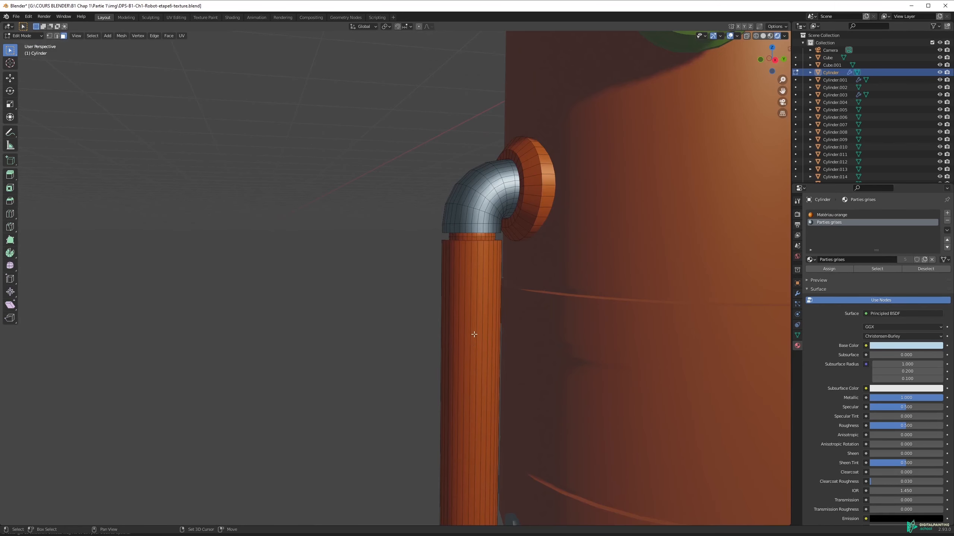
{"action": "middle_click_drag", "start_coordinate": [453, 339], "coordinate": [459, 240], "text": "shift"}
{"action": "left_click", "coordinate": [449, 205]}
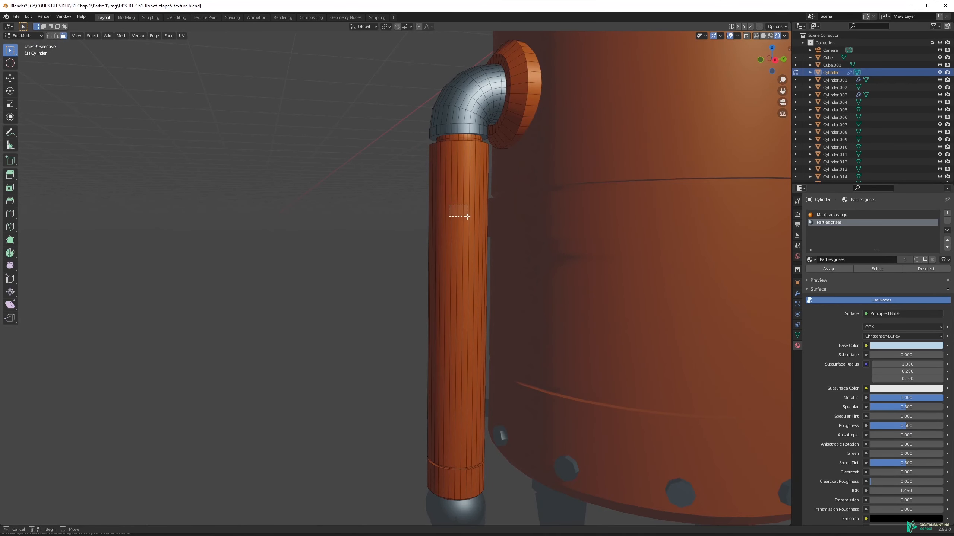
{"action": "left_click", "coordinate": [459, 189], "text": "alt"}
{"action": "middle_click_drag", "start_coordinate": [496, 191], "coordinate": [476, 210]}
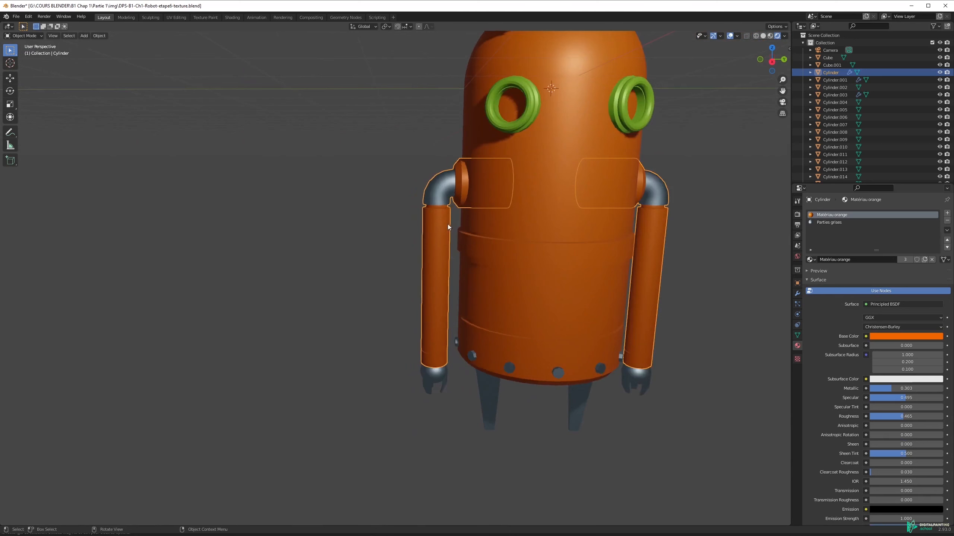
Step: In Edit Mode on the horns, select the base segment of the upright horn and add a second material slot containing Parties grises
{"action": "scroll", "coordinate": [447, 223], "scroll_direction": "down", "scroll_amount": 3}
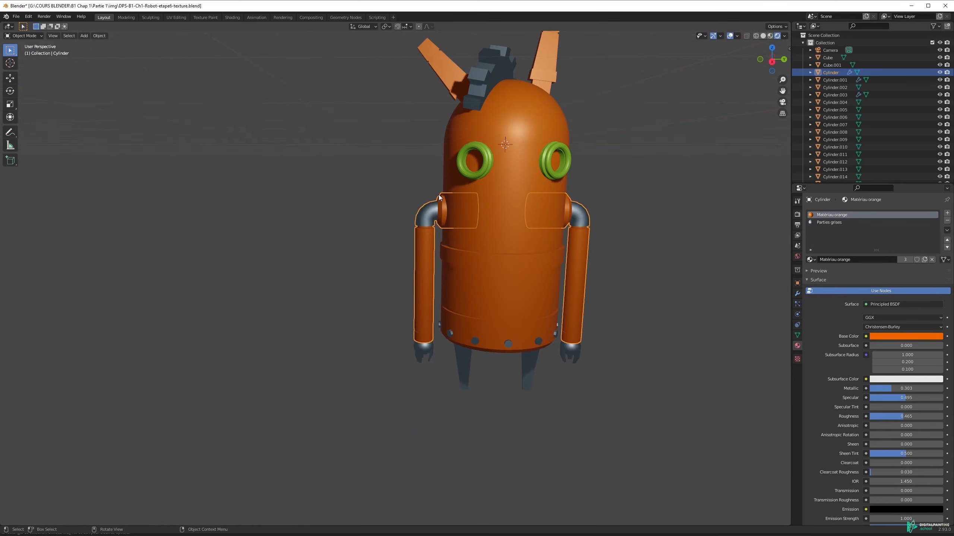
{"action": "middle_click_drag", "start_coordinate": [475, 158], "coordinate": [437, 262], "text": "shift"}
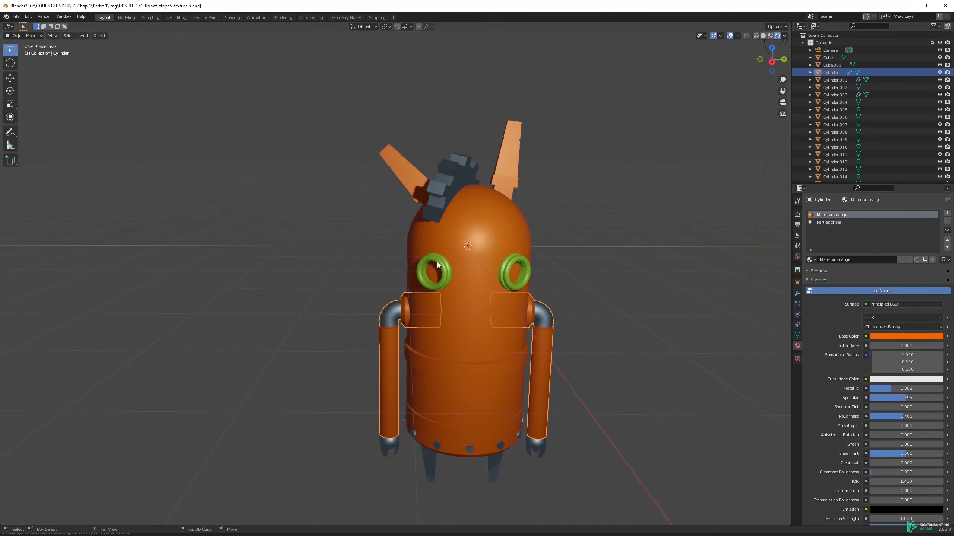
{"action": "left_click", "coordinate": [509, 177]}
{"action": "key", "text": "Tab"}
{"action": "scroll", "coordinate": [555, 185], "scroll_direction": "up", "scroll_amount": 6}
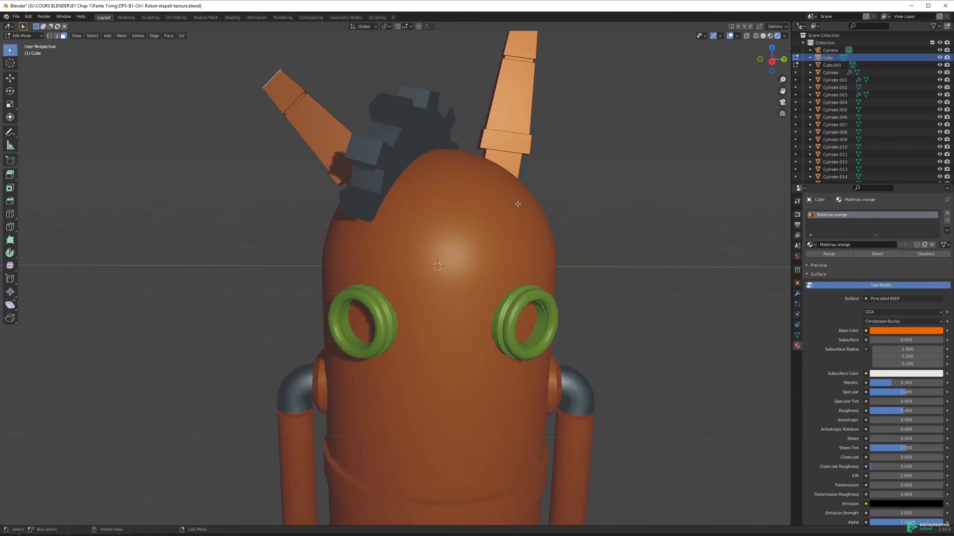
{"action": "mouse_move", "coordinate": [555, 130]}
{"action": "middle_mouse_down"}
{"action": "mouse_move", "coordinate": [676, 161]}
{"action": "mouse_move", "coordinate": [485, 155]}
{"action": "mouse_move", "coordinate": [446, 142]}
{"action": "mouse_move", "coordinate": [552, 145]}
{"action": "middle_mouse_up"}
{"action": "left_click", "coordinate": [446, 141]}
{"action": "left_click", "coordinate": [463, 134], "text": "shift"}
{"action": "left_click", "coordinate": [947, 213]}
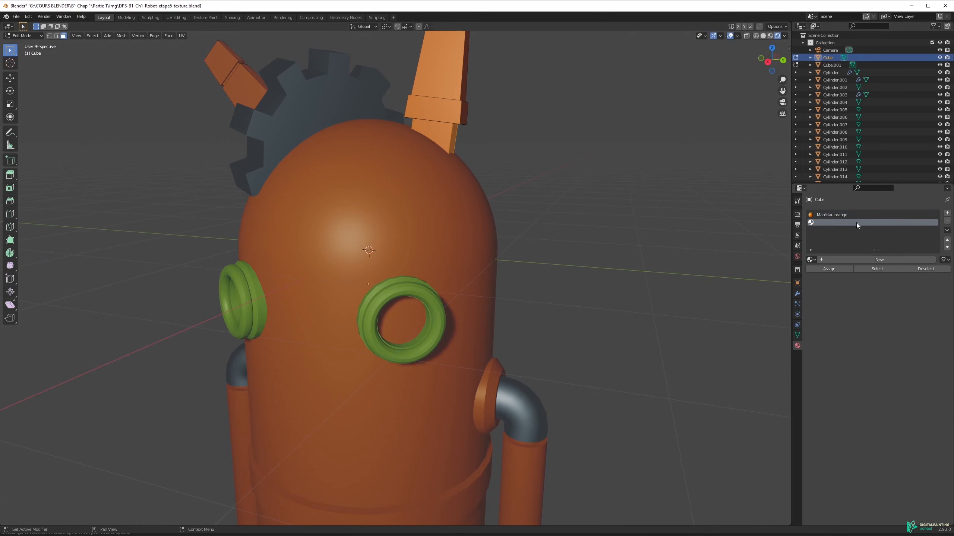
{"action": "left_click", "coordinate": [811, 260]}
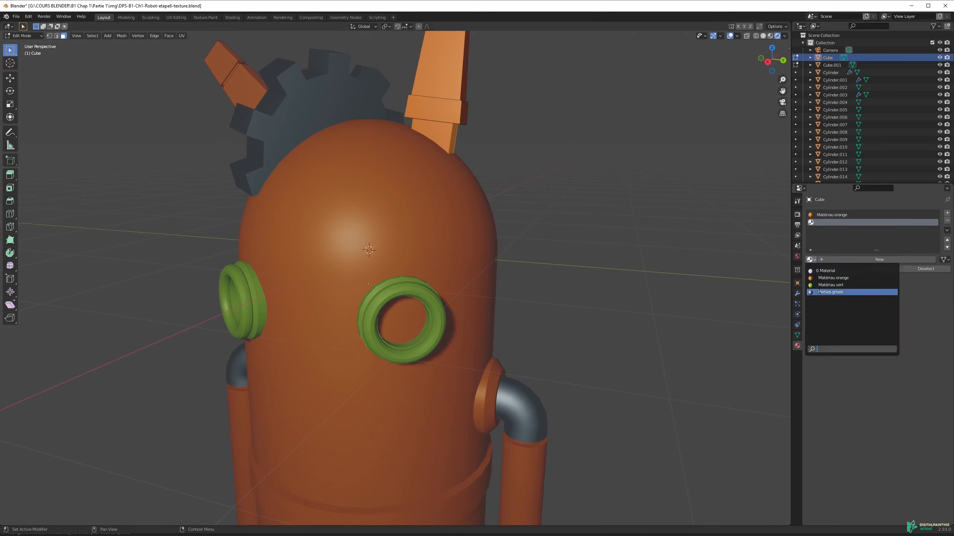
{"action": "left_click", "coordinate": [820, 289]}
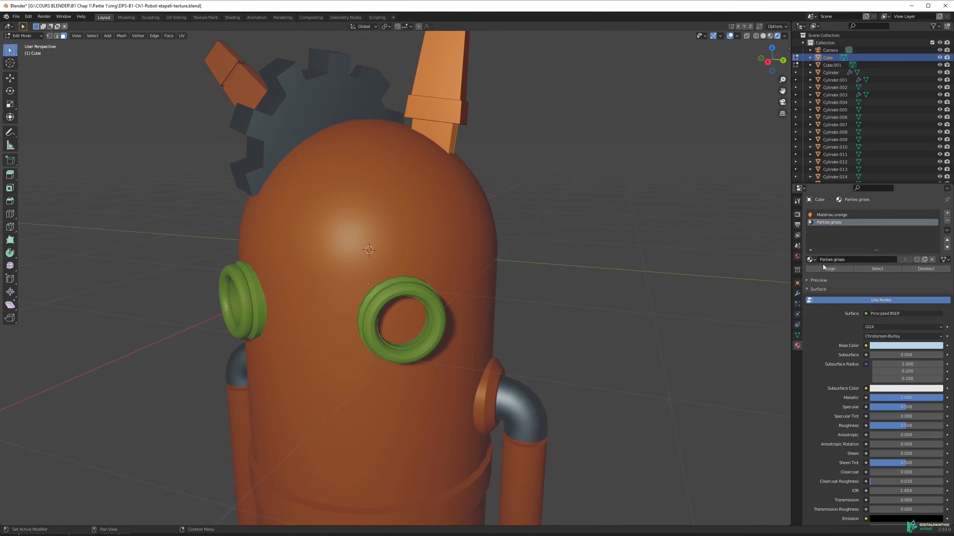
Step: Move the green eye ring geometry slightly upward on the head, leave Edit Mode and save the file
{"action": "key", "text": "g"}
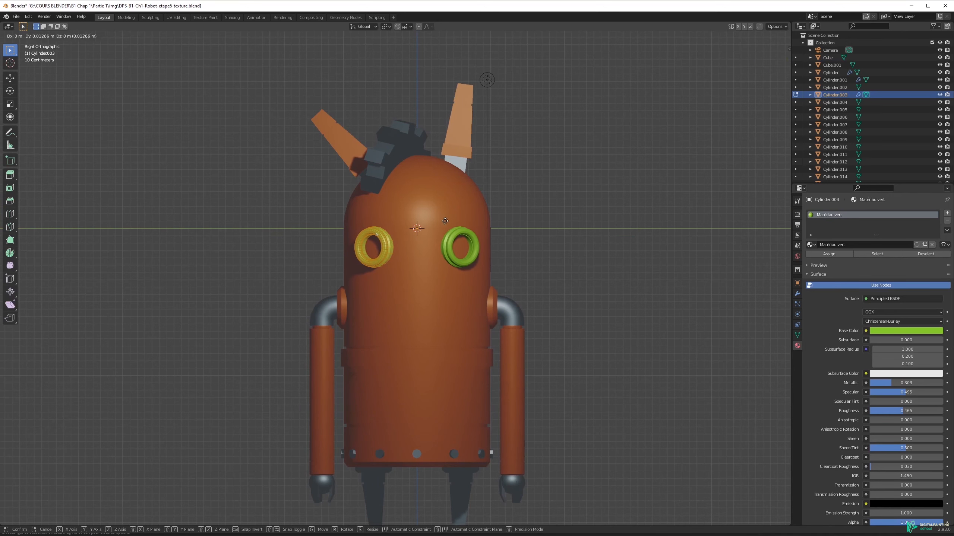
{"action": "left_click", "coordinate": [449, 195]}
{"action": "key", "text": "Tab"}
{"action": "left_click", "coordinate": [516, 209]}
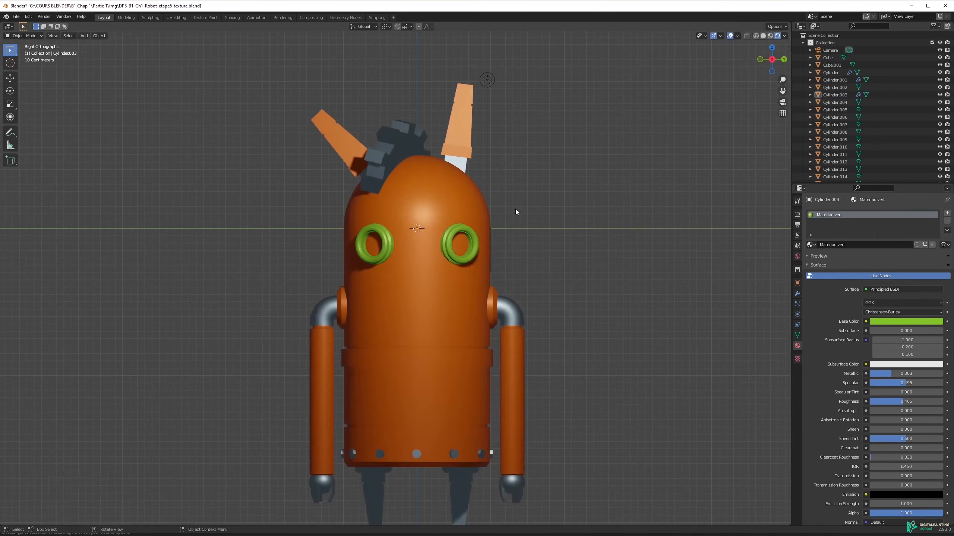
{"action": "middle_click_drag", "start_coordinate": [516, 209], "coordinate": [535, 225]}
{"action": "key", "text": "ctrl+s"}
Step: Make an independent copy of Parties grises on one of the screws around the robot's base and rename it Vis gris clair
{"action": "middle_click_drag", "start_coordinate": [492, 289], "coordinate": [510, 179]}
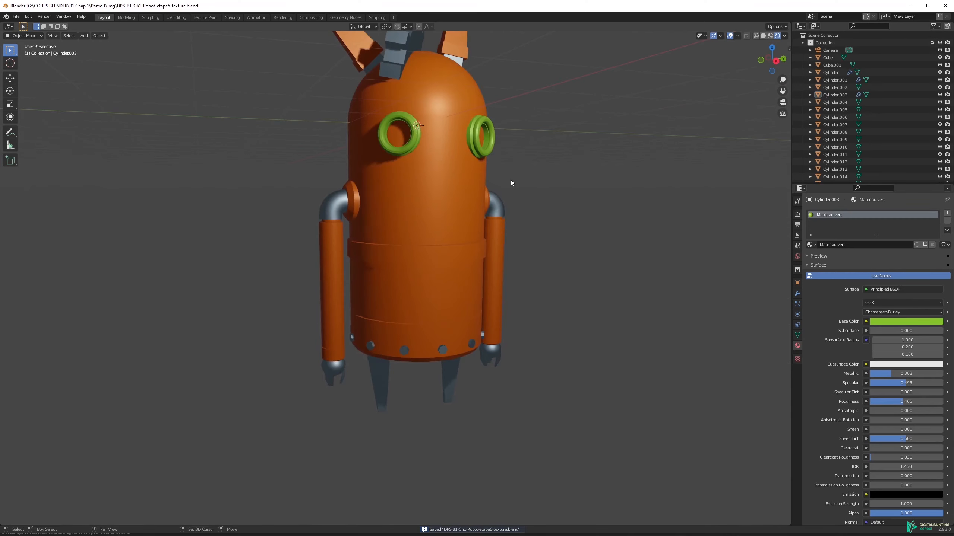
{"action": "left_click", "coordinate": [445, 342]}
{"action": "middle_click_drag", "start_coordinate": [482, 295], "coordinate": [468, 337]}
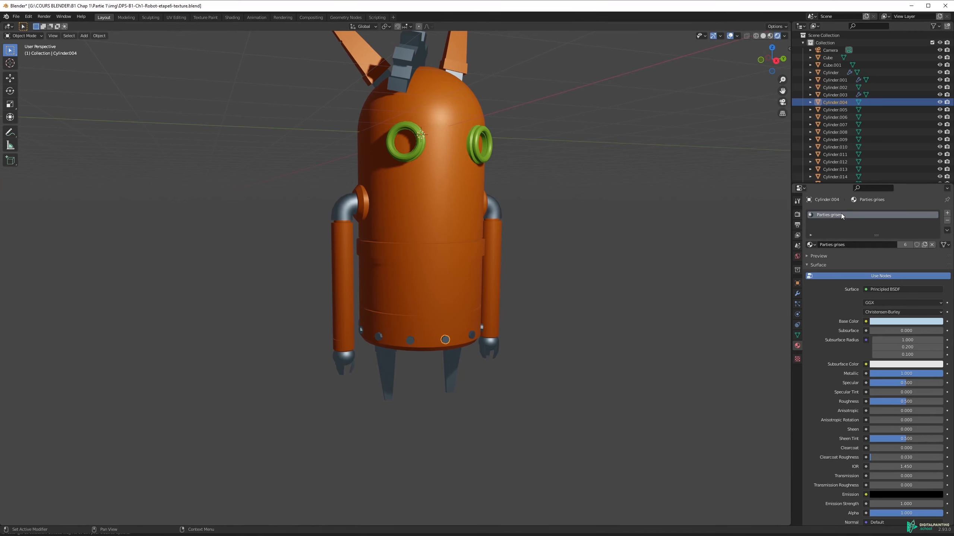
{"action": "scroll", "coordinate": [572, 267], "scroll_direction": "up", "scroll_amount": 2}
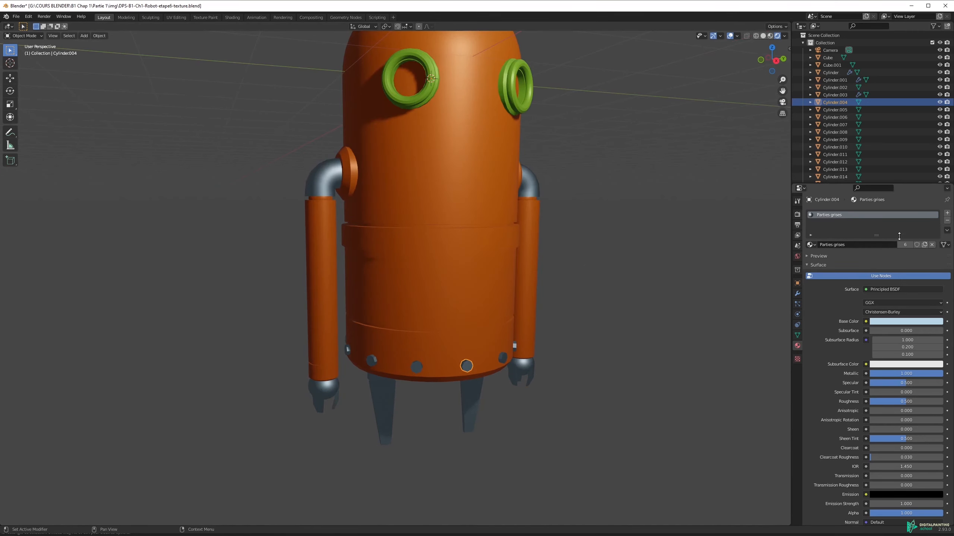
{"action": "left_click", "coordinate": [904, 246]}
{"action": "double_click", "coordinate": [867, 244]}
{"action": "left_click", "coordinate": [834, 245]}
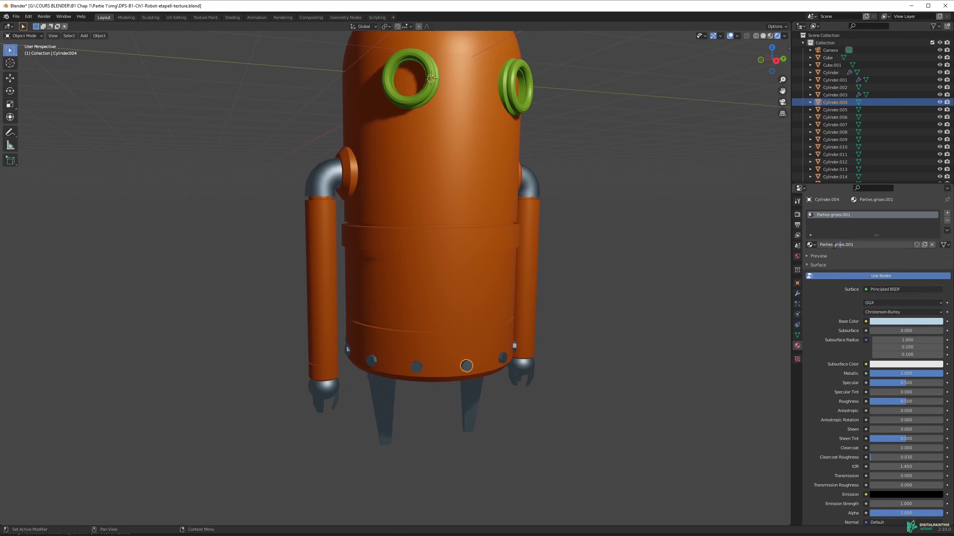
{"action": "key", "text": "ctrl+a"}
{"action": "key", "text": "BackSpace"}
{"action": "type", "text": "Vis gris clair"}
{"action": "key", "text": "Return"}
Step: Change the Base Color of Vis gris clair to a medium bluish grey and save the file
{"action": "left_click", "coordinate": [905, 321]}
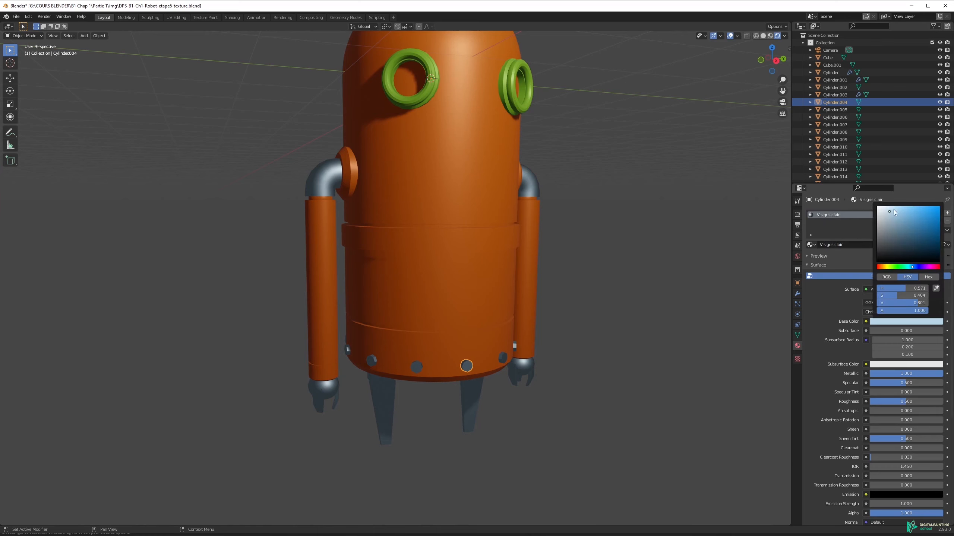
{"action": "mouse_move", "coordinate": [890, 213]}
{"action": "left_mouse_down"}
{"action": "mouse_move", "coordinate": [898, 262]}
{"action": "mouse_move", "coordinate": [885, 208]}
{"action": "left_mouse_up"}
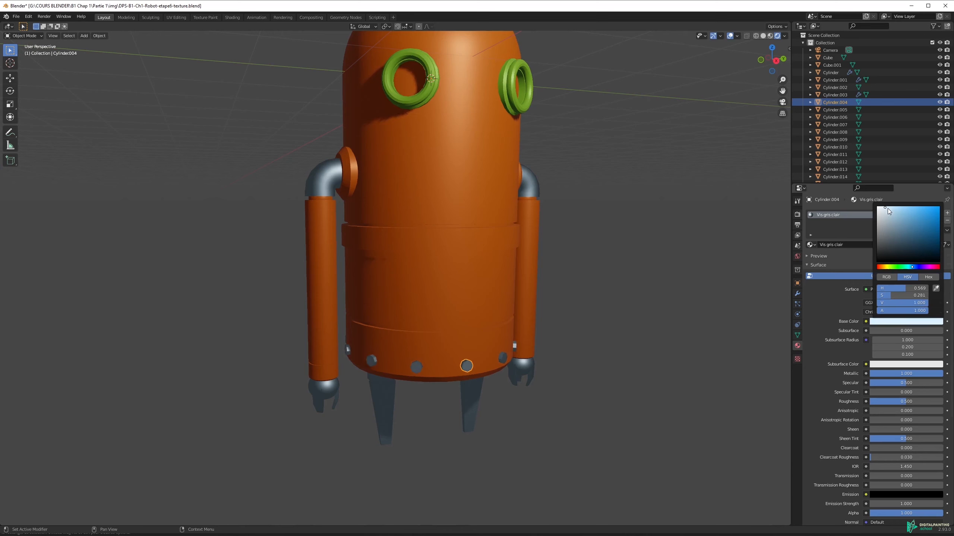
{"action": "left_click_drag", "start_coordinate": [886, 212], "coordinate": [886, 227]}
{"action": "left_click", "coordinate": [617, 222]}
{"action": "scroll", "coordinate": [618, 224], "scroll_direction": "down", "scroll_amount": 5}
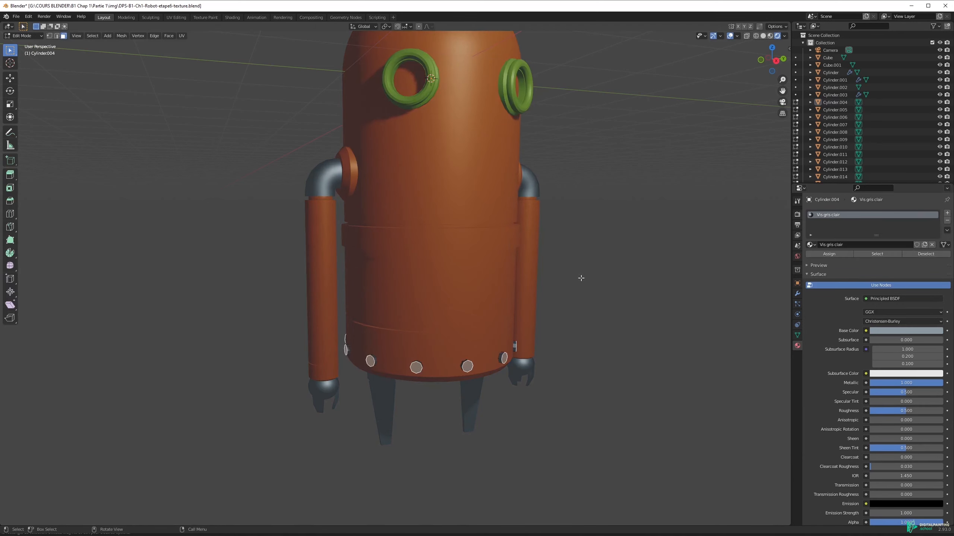
{"action": "key", "text": "ctrl+s"}
Step: Set the Metallic value of the arms' Parties grises material to 0.5
{"action": "middle_click_drag", "start_coordinate": [561, 248], "coordinate": [470, 246]}
{"action": "left_click", "coordinate": [459, 207]}
{"action": "middle_click_drag", "start_coordinate": [459, 207], "coordinate": [451, 200]}
{"action": "scroll", "coordinate": [459, 208], "scroll_direction": "up", "scroll_amount": 2}
{"action": "left_click", "coordinate": [829, 223]}
{"action": "double_click", "coordinate": [905, 389]}
{"action": "type", "text": ".5"}
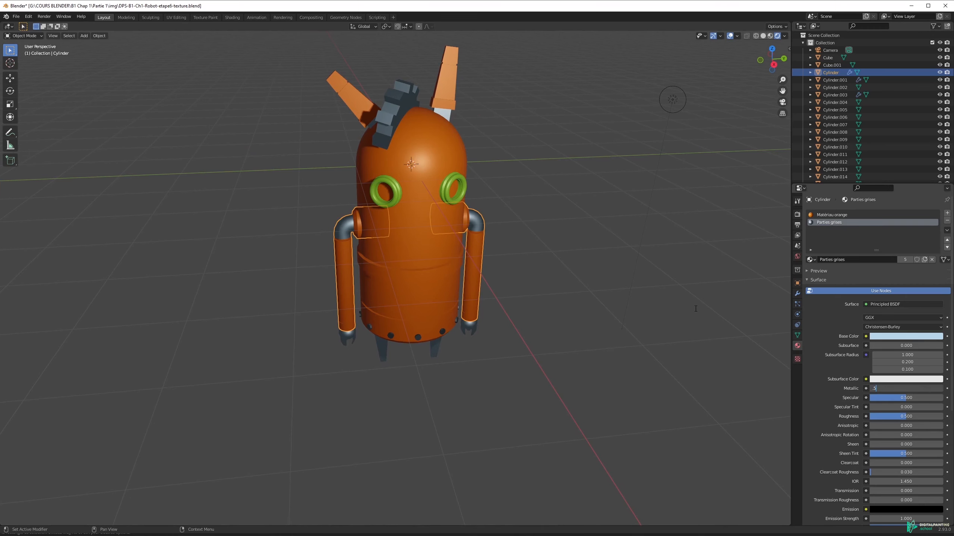
{"action": "key", "text": "Return"}
Step: Make an independent copy of the Parties grises material on the toothed wheel atop the head and rename it Roue
{"action": "middle_click_drag", "start_coordinate": [495, 245], "coordinate": [495, 223]}
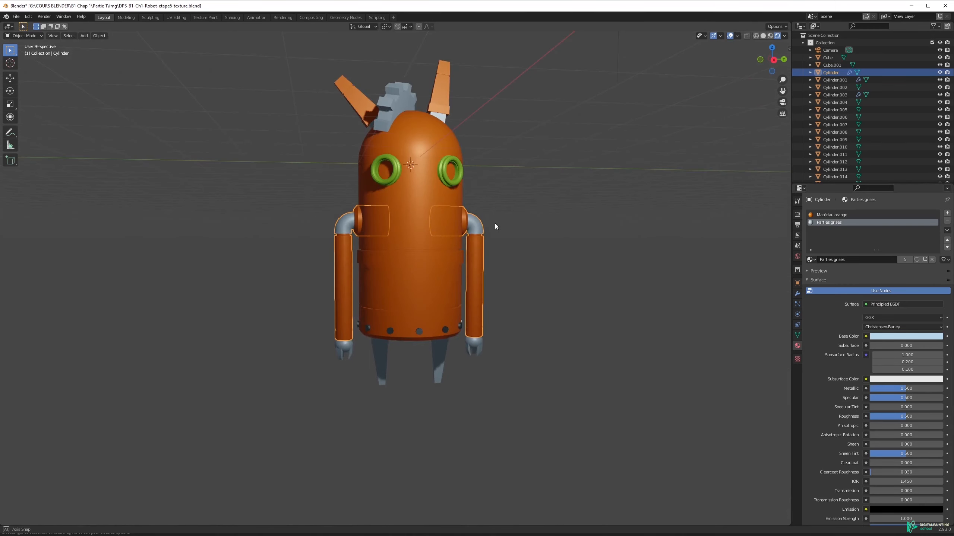
{"action": "left_click", "coordinate": [400, 99]}
{"action": "middle_click_drag", "start_coordinate": [423, 114], "coordinate": [473, 143]}
{"action": "left_click", "coordinate": [906, 244]}
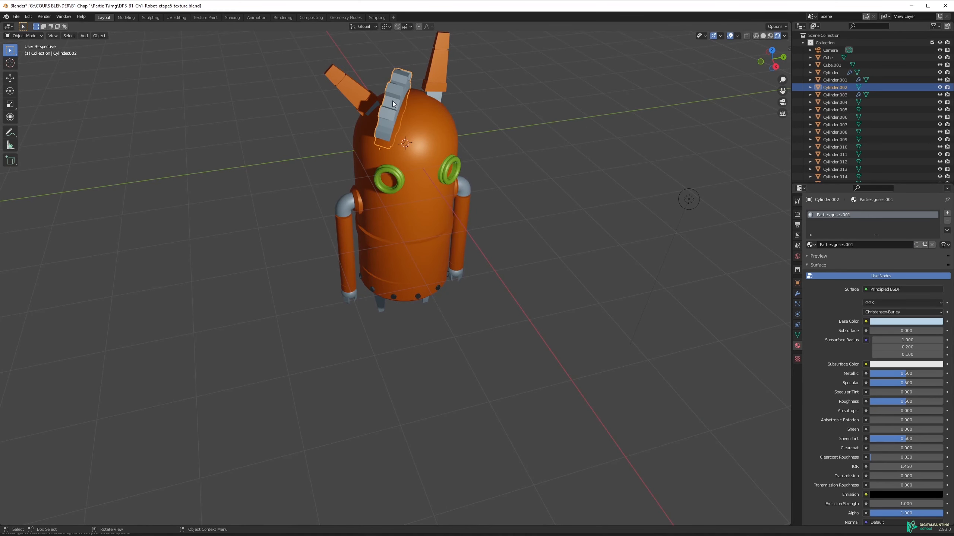
{"action": "double_click", "coordinate": [853, 245]}
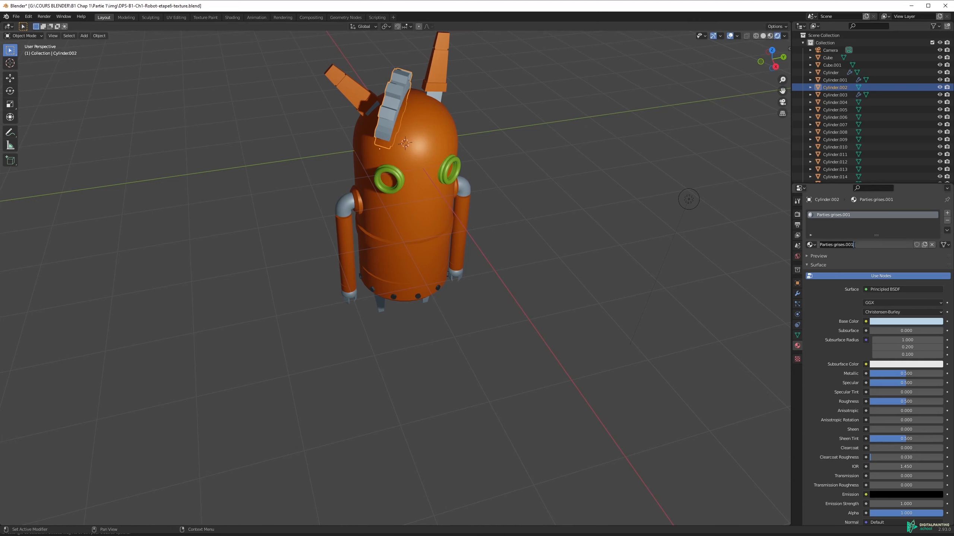
{"action": "key", "text": "ctrl+a"}
{"action": "type", "text": "Roue"}
{"action": "key", "text": "Return"}
Step: Raise the Metallic value of the wheel's Roue material to 1.000
{"action": "left_click_drag", "start_coordinate": [889, 374], "coordinate": [931, 374]}
{"action": "middle_click_drag", "start_coordinate": [526, 332], "coordinate": [510, 290]}
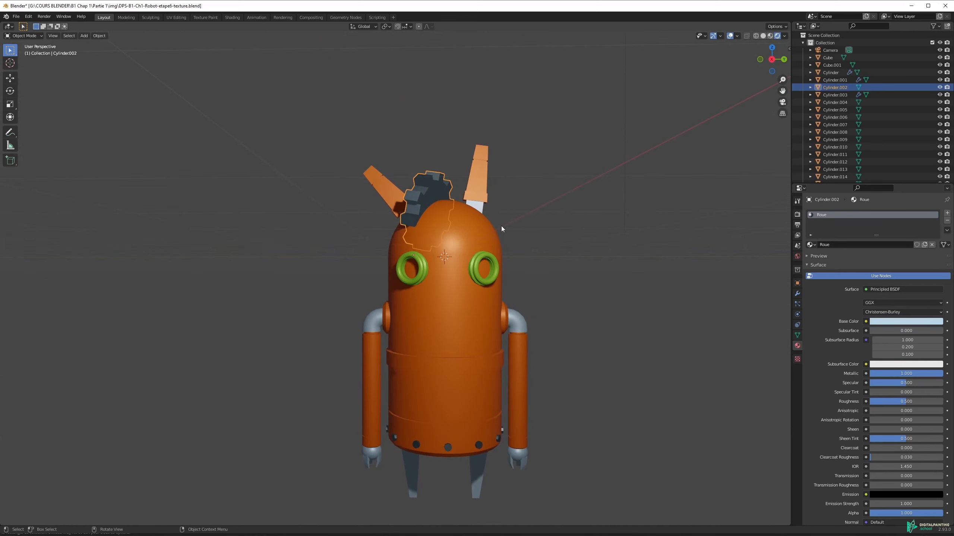
Step: Set the Metallic value of the arms' Parties grises material to 0.6 and save the file
{"action": "left_click", "coordinate": [517, 322]}
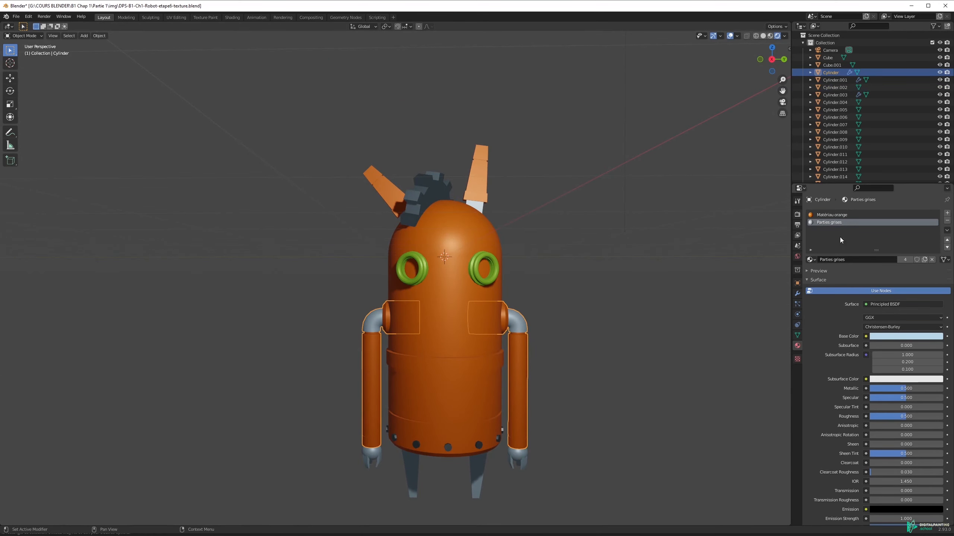
{"action": "left_click", "coordinate": [908, 389]}
{"action": "type", "text": "0.6"}
{"action": "key", "text": "Return"}
{"action": "middle_click_drag", "start_coordinate": [556, 319], "coordinate": [571, 346]}
{"action": "key", "text": "ctrl+s"}
Step: Darken the Base Color of the arms' Parties grises material to a muted light blue with a value of 0.662
{"action": "left_click", "coordinate": [901, 337]}
{"action": "left_click", "coordinate": [889, 231]}
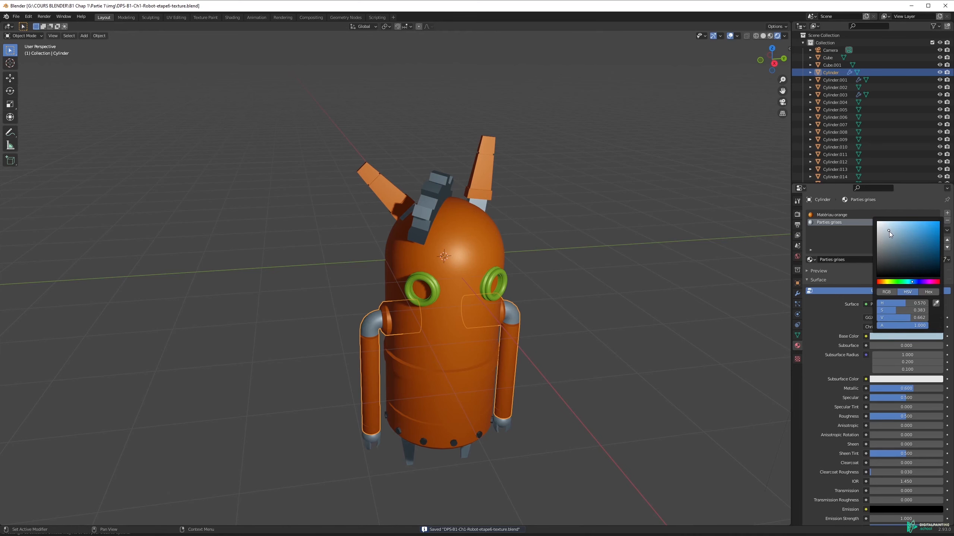
{"action": "left_click", "coordinate": [612, 252]}
{"action": "middle_click_drag", "start_coordinate": [564, 327], "coordinate": [459, 266]}
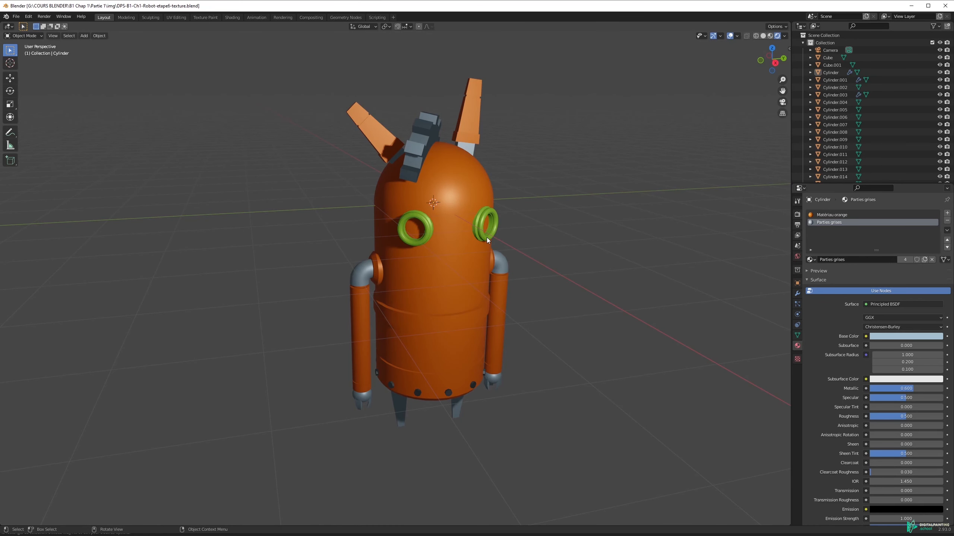
{"action": "middle_click_drag", "start_coordinate": [471, 263], "coordinate": [471, 200]}
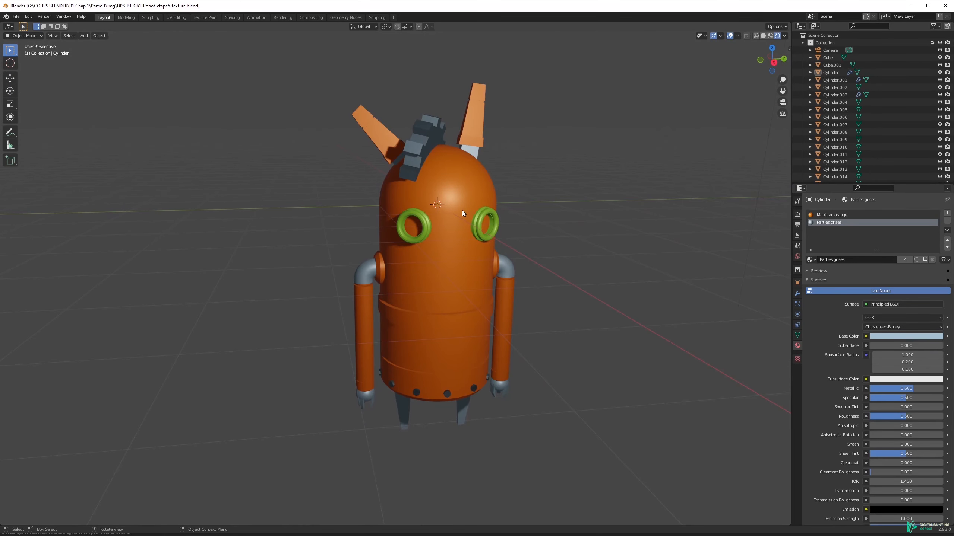
Step: Check the materials on the toothed wheel and the head, and bring up the scene's render settings
{"action": "left_click", "coordinate": [435, 139]}
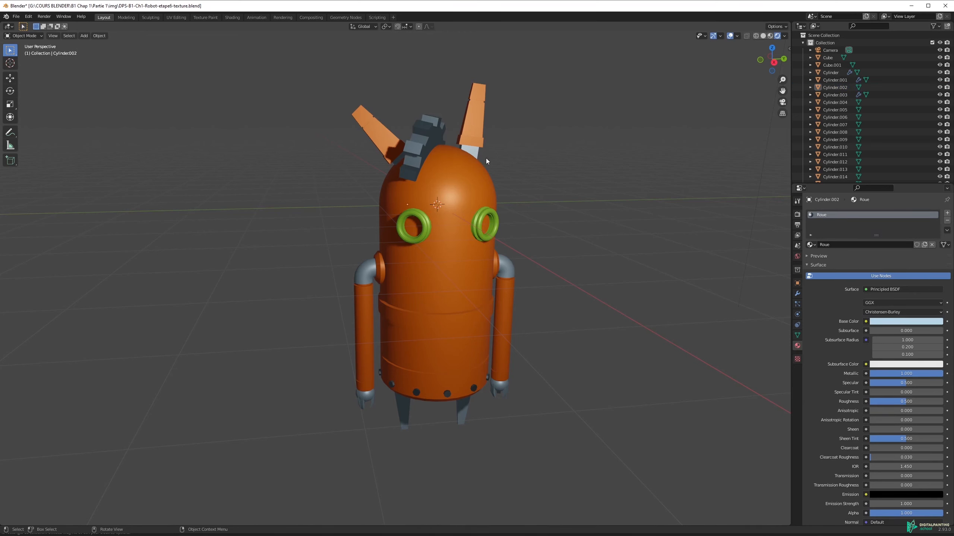
{"action": "left_click", "coordinate": [457, 169]}
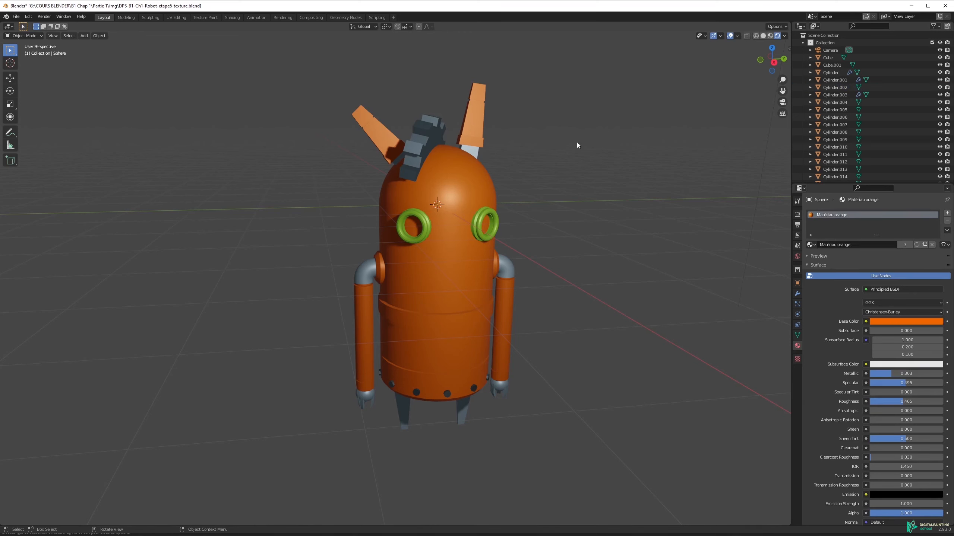
{"action": "left_click", "coordinate": [797, 215]}
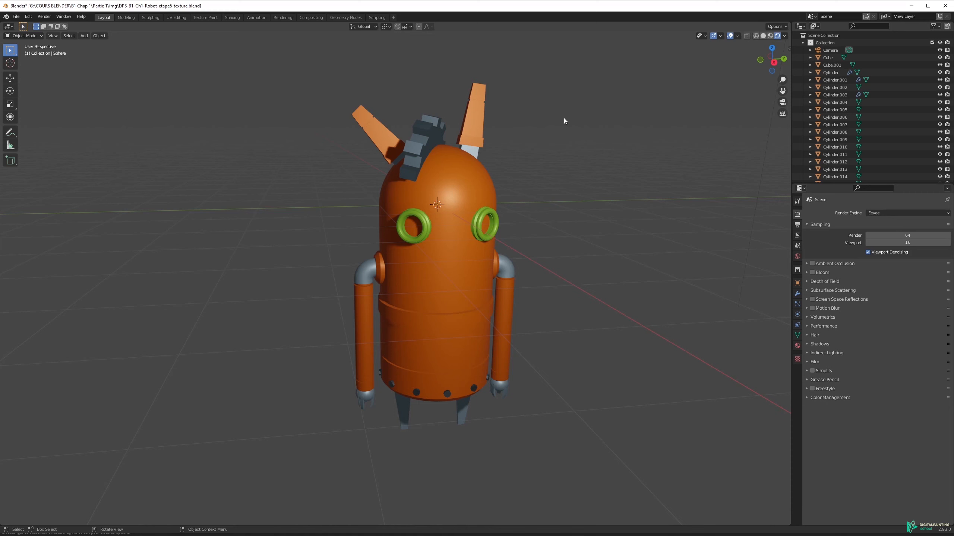
Step: Compare the robot in Solid, Material Preview and Wireframe shading, ending in Rendered shading
{"action": "key", "text": "z"}
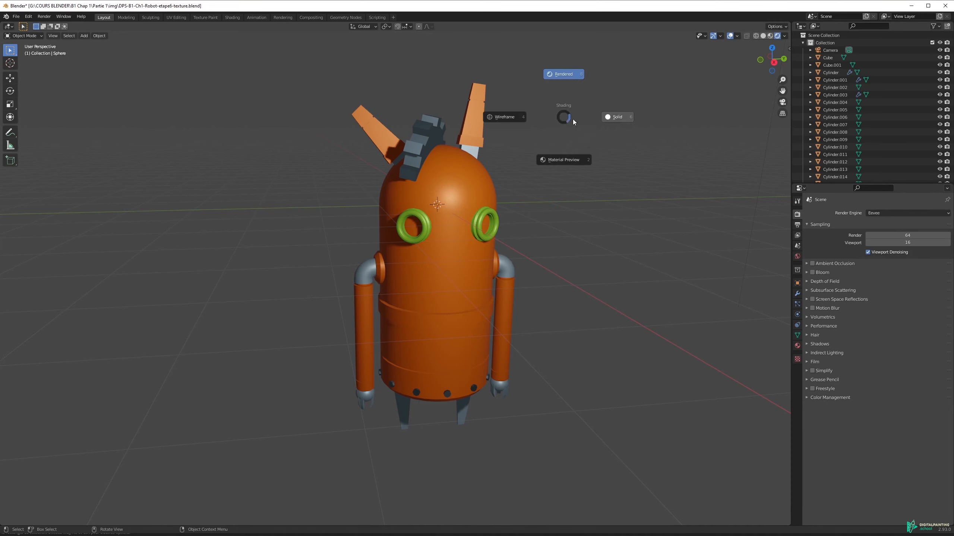
{"action": "left_click", "coordinate": [622, 116]}
{"action": "mouse_move", "coordinate": [618, 114]}
{"action": "middle_mouse_down"}
{"action": "mouse_move", "coordinate": [506, 140]}
{"action": "mouse_move", "coordinate": [517, 136]}
{"action": "middle_mouse_up"}
{"action": "key", "text": "z"}
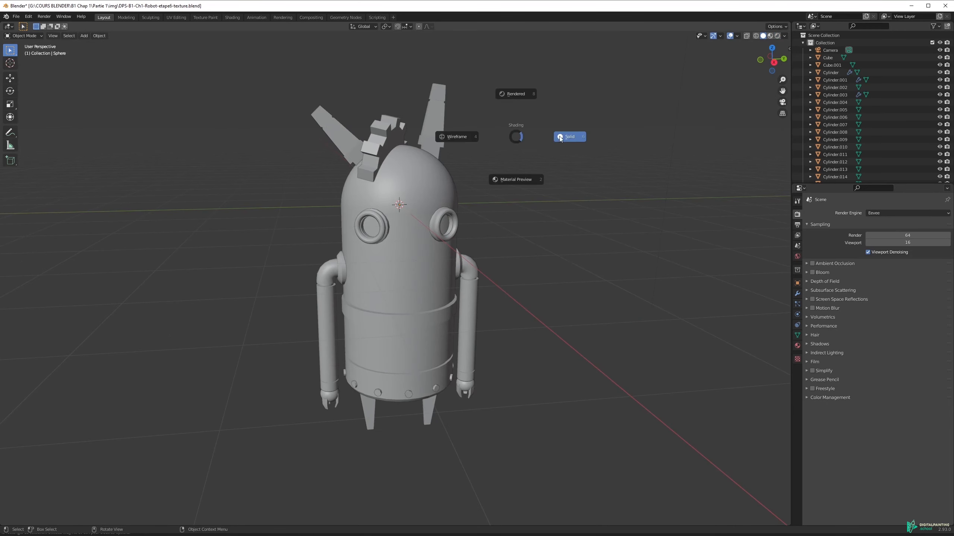
{"action": "left_click", "coordinate": [522, 188]}
{"action": "key", "text": "z"}
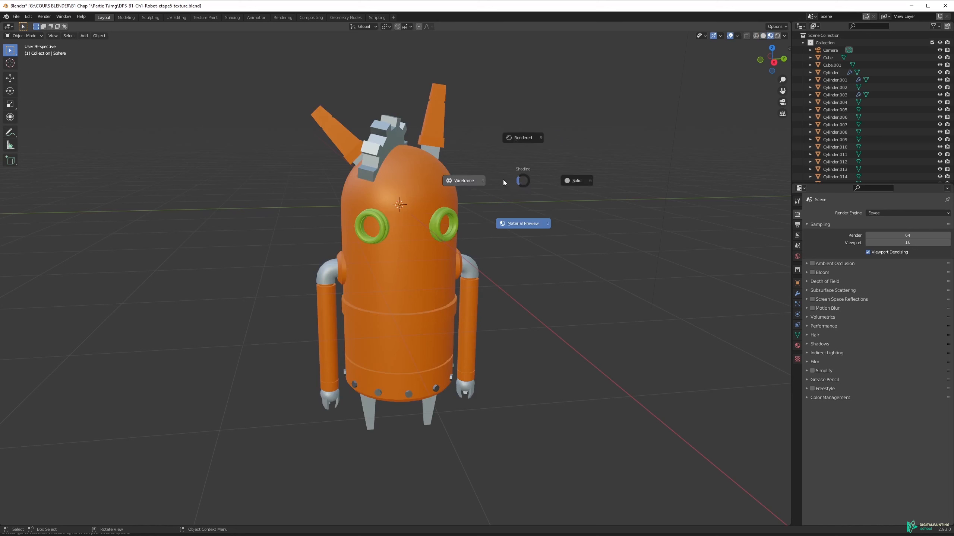
{"action": "left_click", "coordinate": [456, 177]}
{"action": "key", "text": "z"}
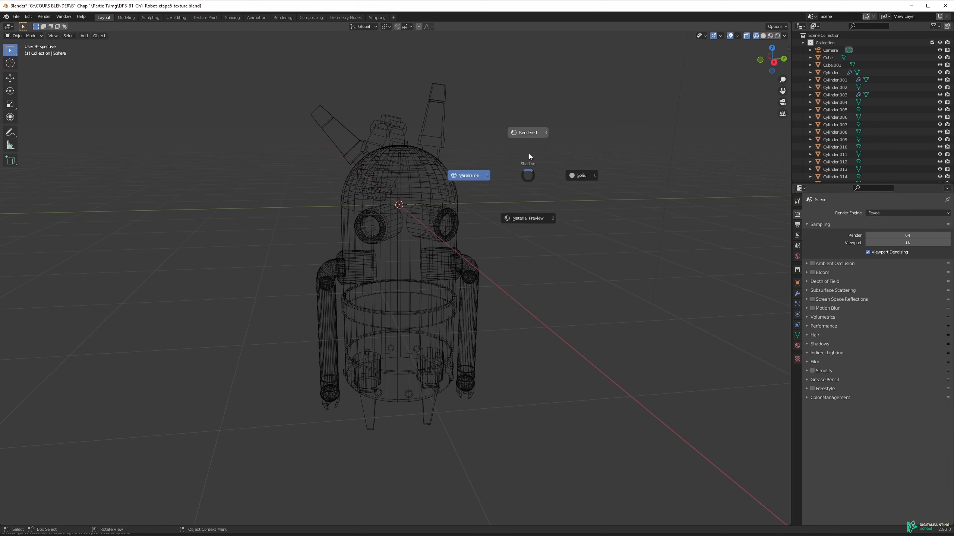
{"action": "left_click", "coordinate": [525, 133]}
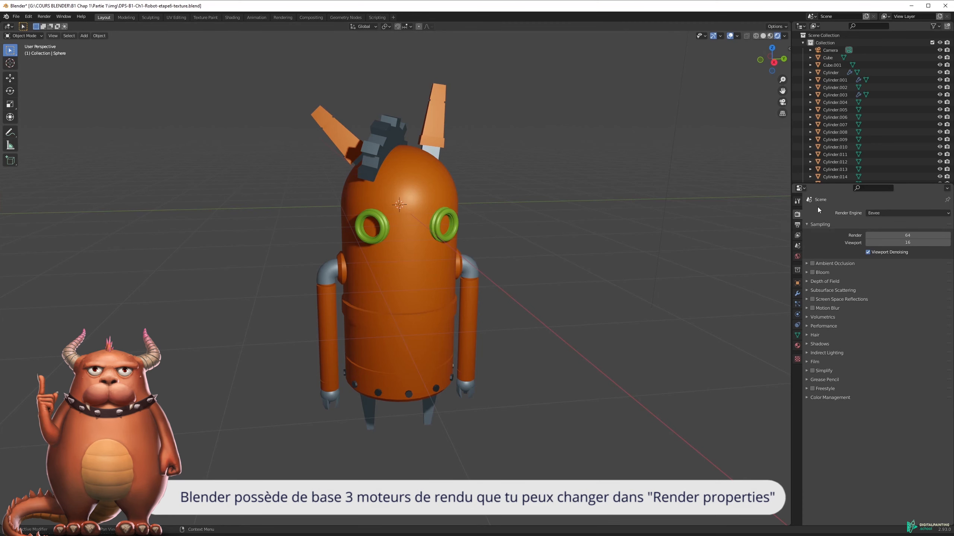
Step: Review the available render engines, keep Eevee, and examine the robot's rendering from several angles
{"action": "left_click", "coordinate": [880, 214]}
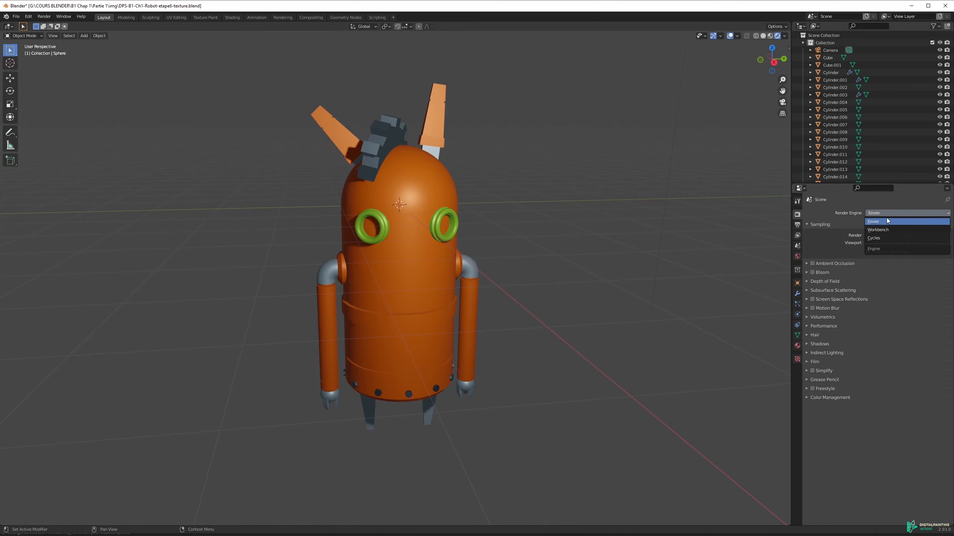
{"action": "left_click", "coordinate": [886, 220]}
{"action": "middle_click_drag", "start_coordinate": [205, 202], "coordinate": [484, 232]}
{"action": "scroll", "coordinate": [484, 232], "scroll_direction": "down", "scroll_amount": 4}
{"action": "mouse_move", "coordinate": [420, 251]}
{"action": "middle_mouse_down"}
{"action": "mouse_move", "coordinate": [355, 232]}
{"action": "mouse_move", "coordinate": [405, 233]}
{"action": "mouse_move", "coordinate": [406, 265]}
{"action": "mouse_move", "coordinate": [460, 261]}
{"action": "mouse_move", "coordinate": [414, 243]}
{"action": "mouse_move", "coordinate": [401, 251]}
{"action": "middle_mouse_up"}
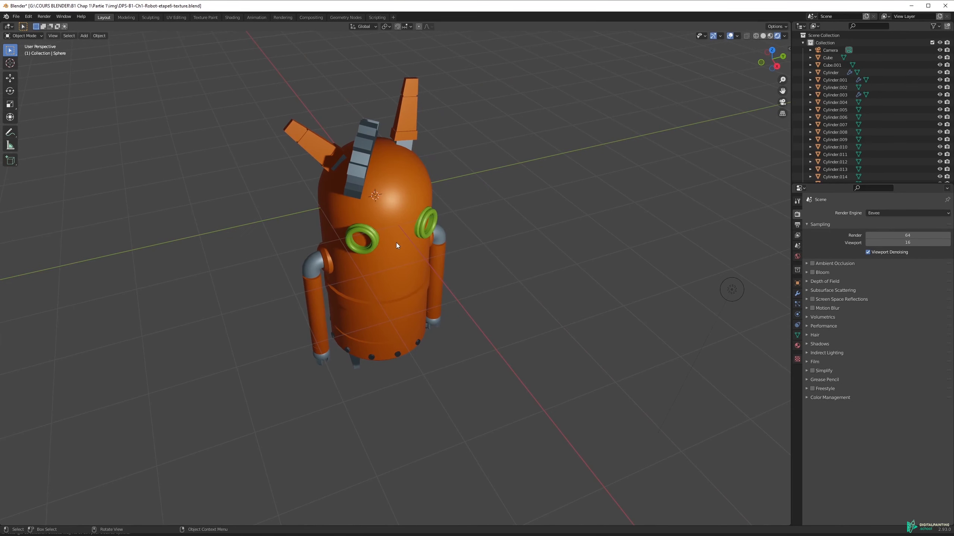
{"action": "middle_click_drag", "start_coordinate": [366, 276], "coordinate": [406, 246]}
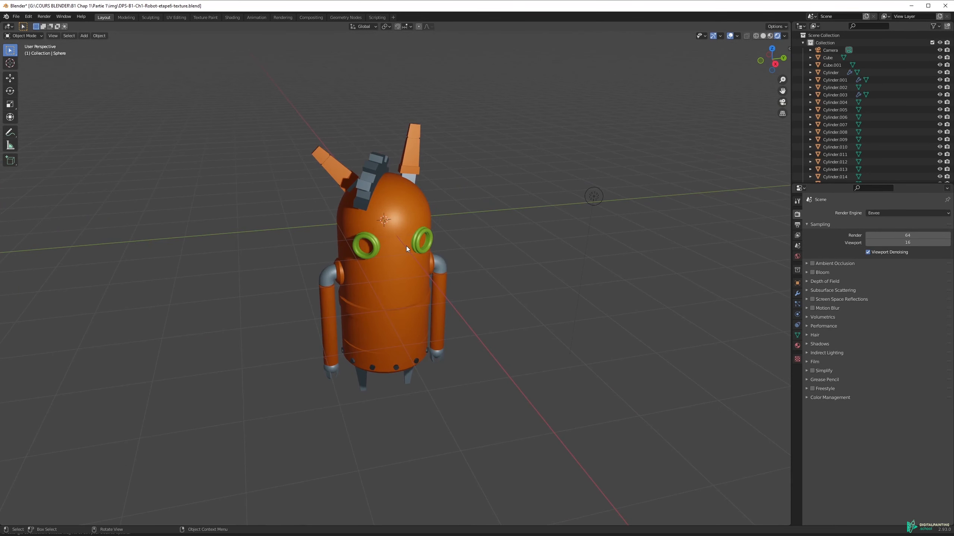
Step: Switch the render engine to Cycles and examine the reflections on the robot's head and toothed wheel
{"action": "left_click", "coordinate": [890, 214]}
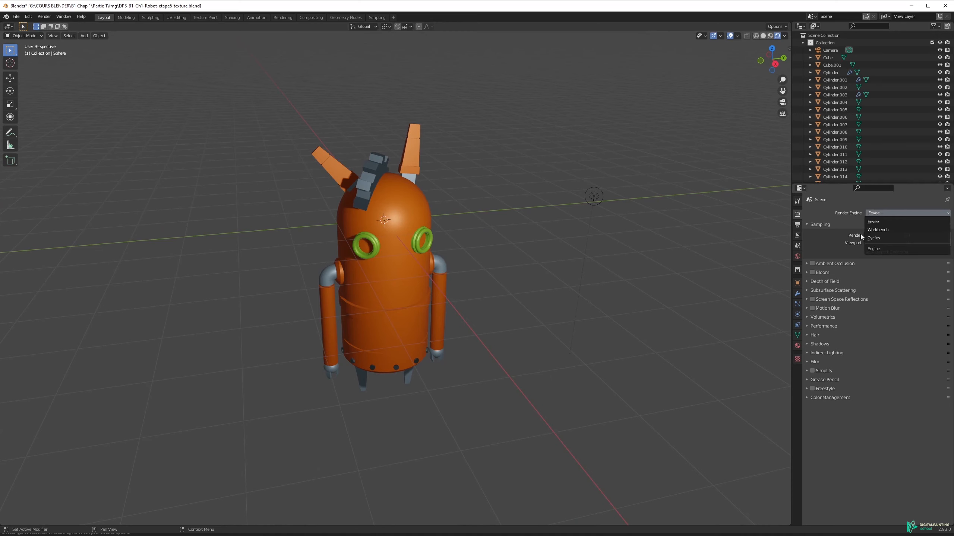
{"action": "left_click", "coordinate": [876, 238]}
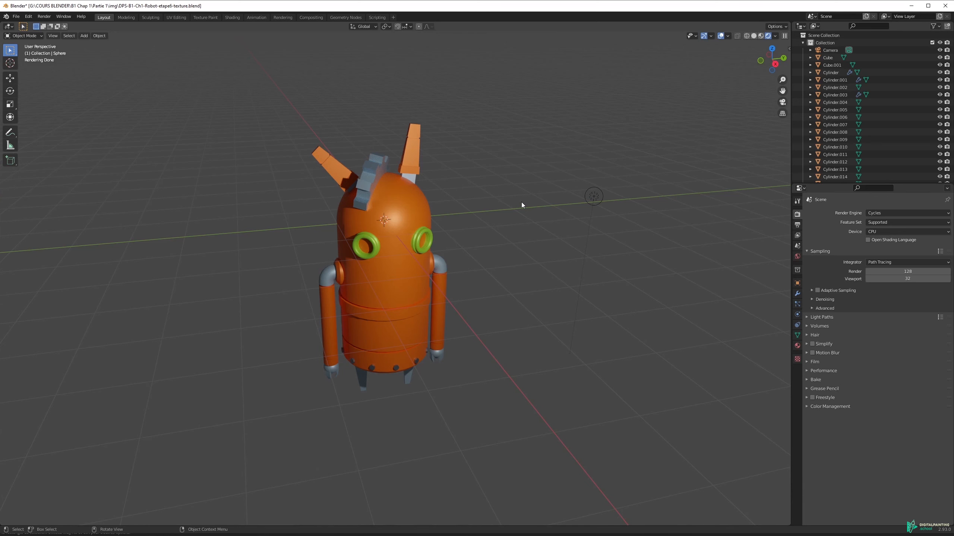
{"action": "scroll", "coordinate": [399, 193], "scroll_direction": "up", "scroll_amount": 4}
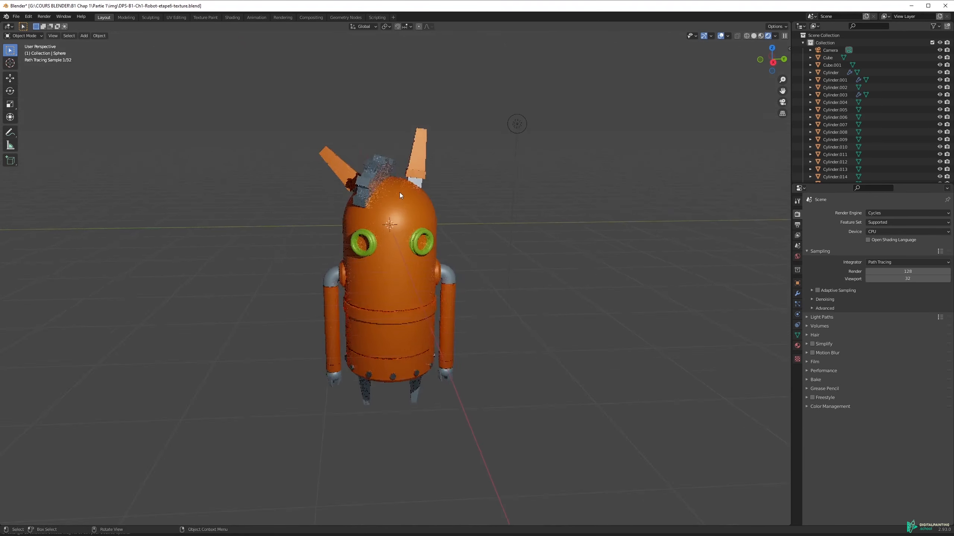
{"action": "scroll", "coordinate": [402, 185], "scroll_direction": "up", "scroll_amount": 1}
{"action": "middle_click_drag", "start_coordinate": [403, 188], "coordinate": [408, 238], "text": "shift"}
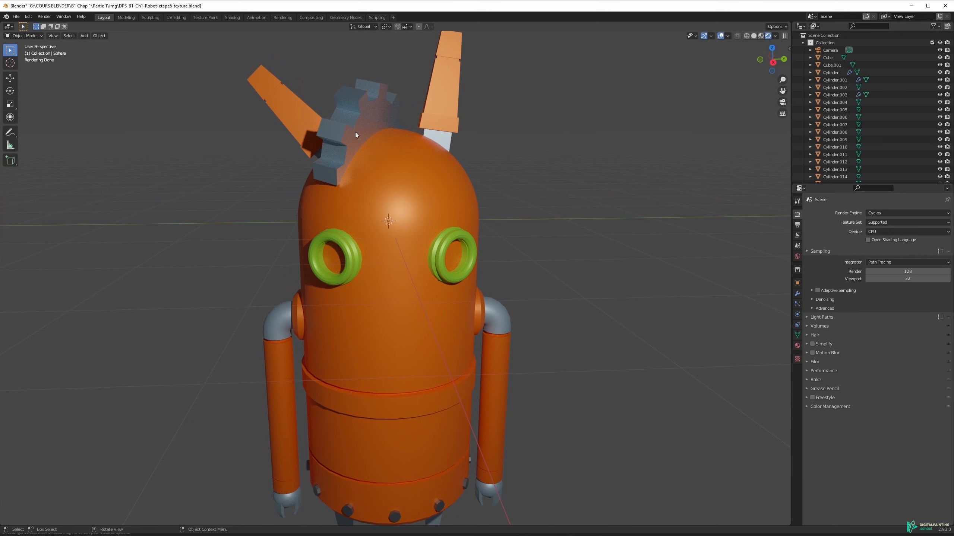
{"action": "mouse_move", "coordinate": [366, 129]}
{"action": "middle_mouse_down"}
{"action": "mouse_move", "coordinate": [379, 140]}
{"action": "mouse_move", "coordinate": [315, 132]}
{"action": "middle_mouse_up"}
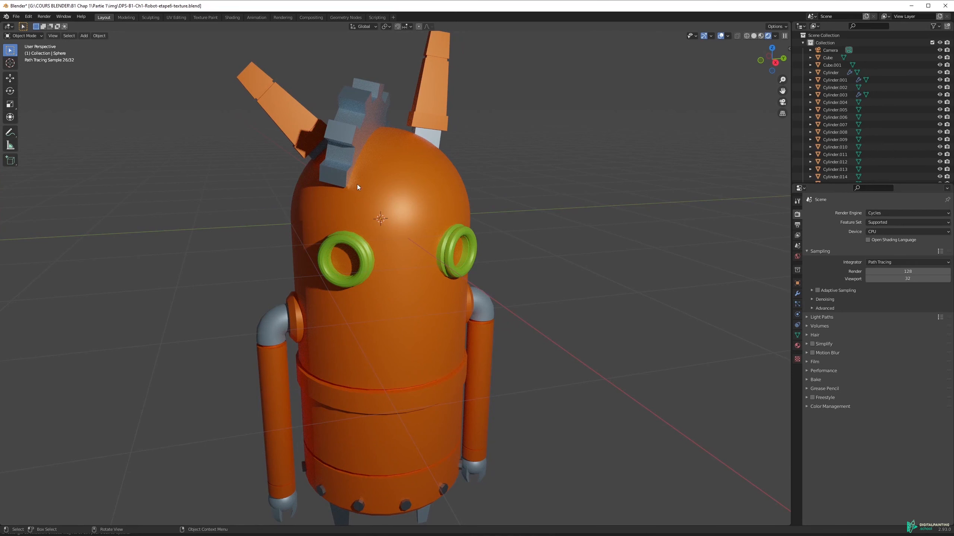
{"action": "scroll", "coordinate": [367, 258], "scroll_direction": "down", "scroll_amount": 2}
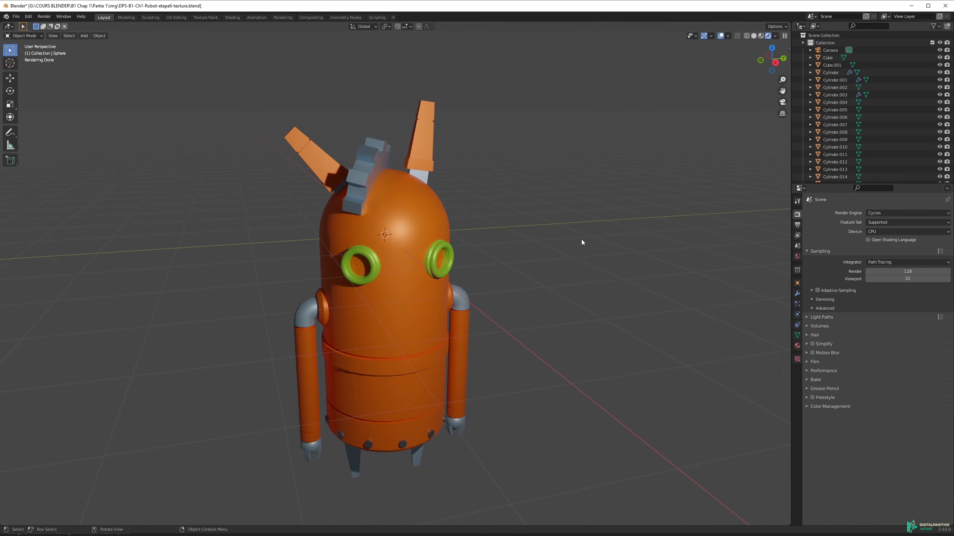
{"action": "mouse_move", "coordinate": [581, 240]}
{"action": "middle_mouse_down"}
{"action": "mouse_move", "coordinate": [440, 286]}
{"action": "mouse_move", "coordinate": [460, 298]}
{"action": "mouse_move", "coordinate": [490, 289]}
{"action": "mouse_move", "coordinate": [456, 227]}
{"action": "mouse_move", "coordinate": [384, 269]}
{"action": "mouse_move", "coordinate": [460, 252]}
{"action": "mouse_move", "coordinate": [385, 257]}
{"action": "mouse_move", "coordinate": [388, 223]}
{"action": "mouse_move", "coordinate": [430, 262]}
{"action": "mouse_move", "coordinate": [437, 238]}
{"action": "mouse_move", "coordinate": [396, 249]}
{"action": "mouse_move", "coordinate": [502, 228]}
{"action": "mouse_move", "coordinate": [372, 241]}
{"action": "mouse_move", "coordinate": [479, 242]}
{"action": "mouse_move", "coordinate": [358, 260]}
{"action": "middle_mouse_up"}
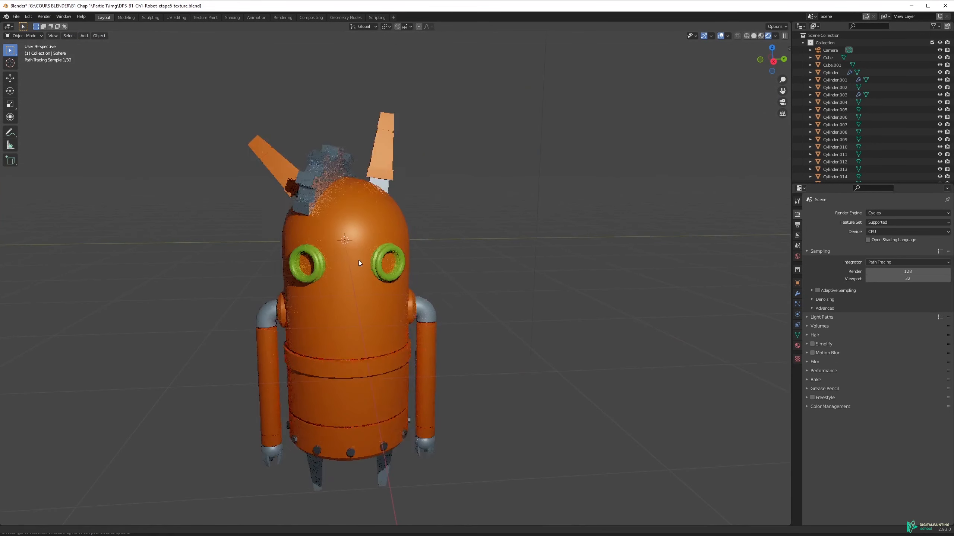
{"action": "middle_click_drag", "start_coordinate": [295, 236], "coordinate": [332, 276]}
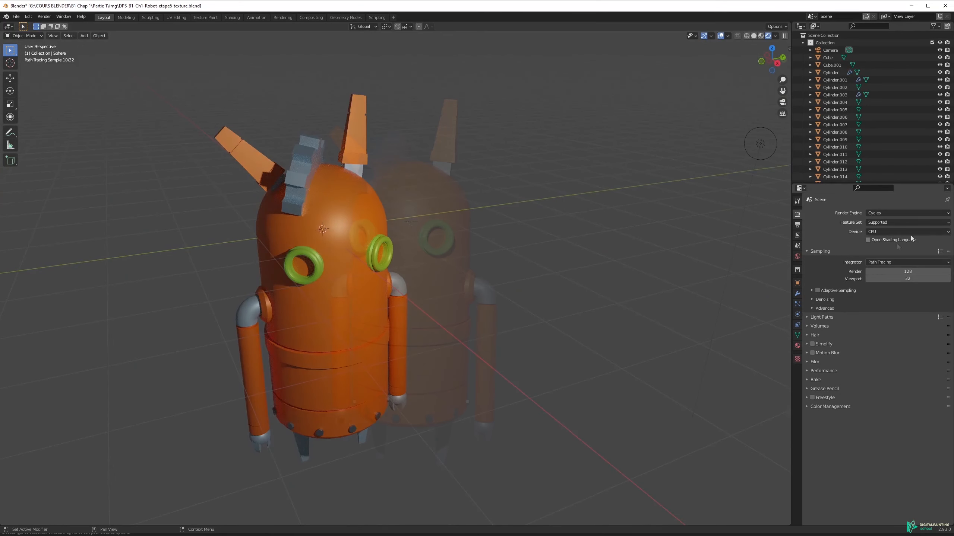
Step: Switch the render engine back to Eevee to compare the robot's appearance with the Cycles rendering
{"action": "left_click", "coordinate": [895, 214]}
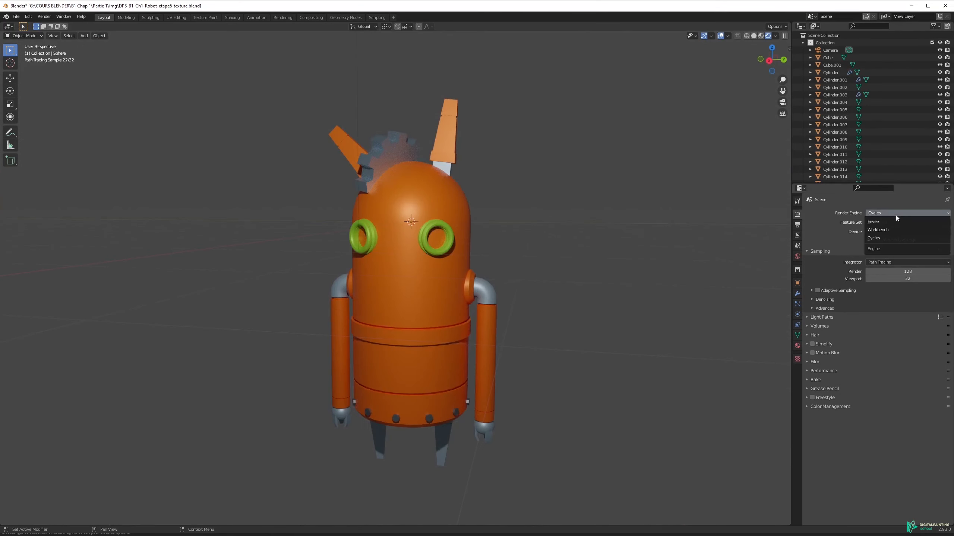
{"action": "left_click", "coordinate": [884, 222]}
{"action": "middle_click_drag", "start_coordinate": [658, 227], "coordinate": [421, 265]}
Step: Set the render engine to Cycles again, check the robot's rendering and save the file
{"action": "left_click", "coordinate": [883, 214]}
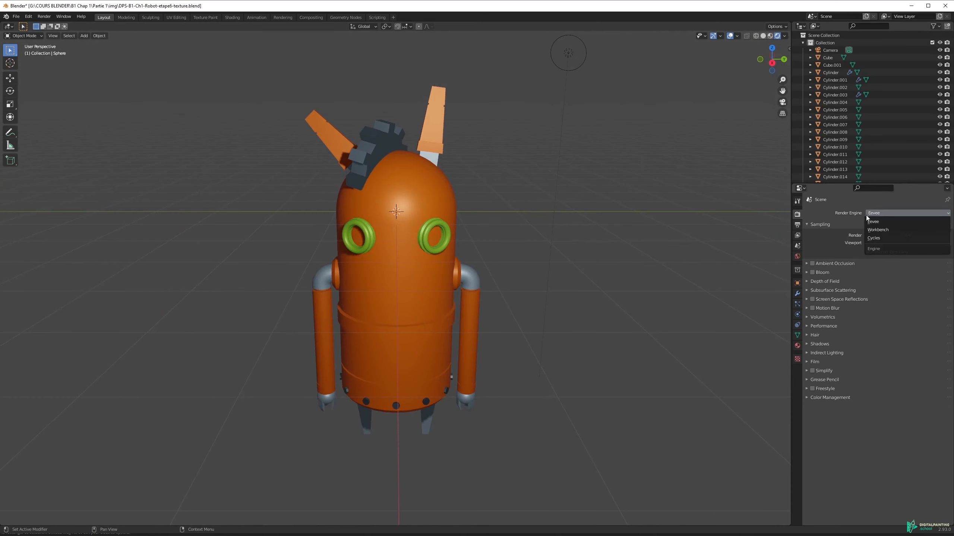
{"action": "left_click", "coordinate": [880, 214]}
{"action": "left_click", "coordinate": [873, 238]}
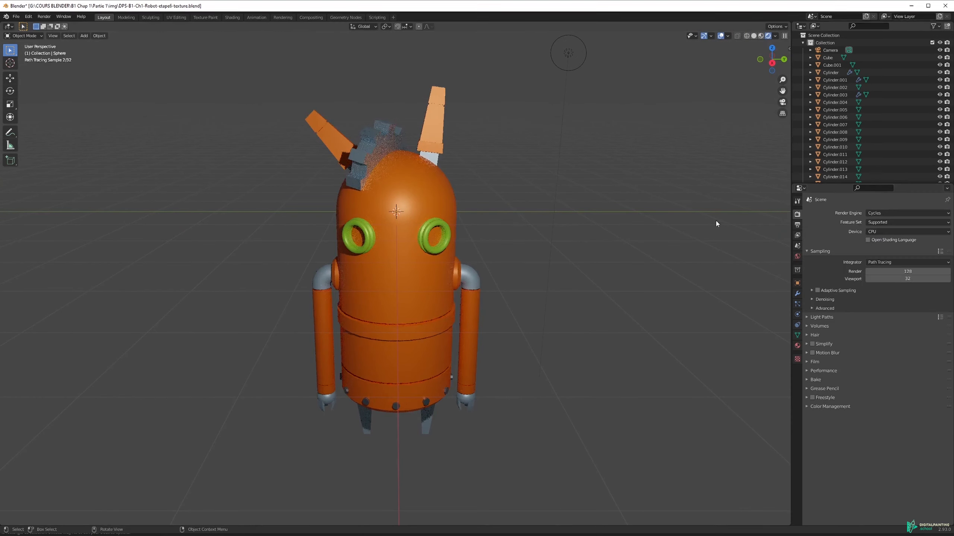
{"action": "mouse_move", "coordinate": [460, 216]}
{"action": "middle_mouse_down"}
{"action": "mouse_move", "coordinate": [421, 201]}
{"action": "mouse_move", "coordinate": [429, 213]}
{"action": "mouse_move", "coordinate": [473, 227]}
{"action": "middle_mouse_up"}
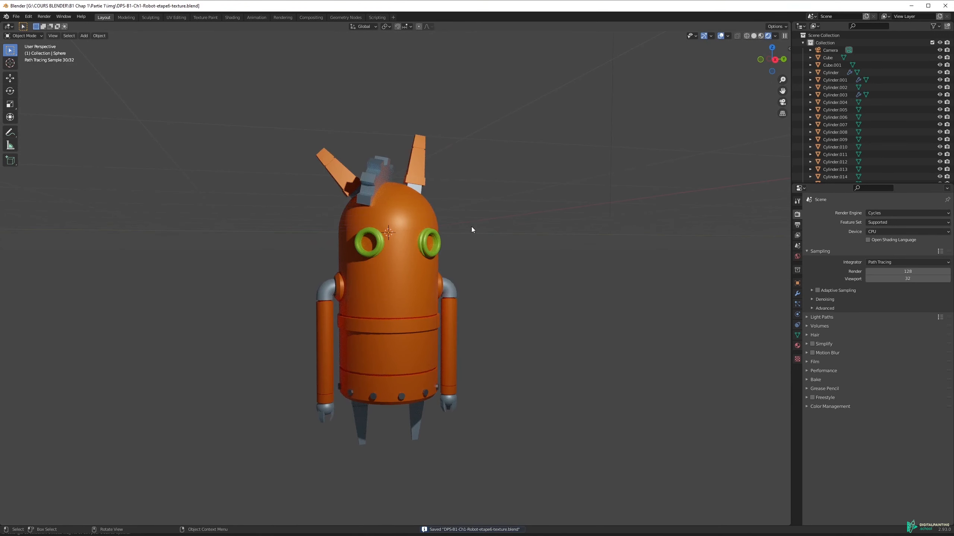